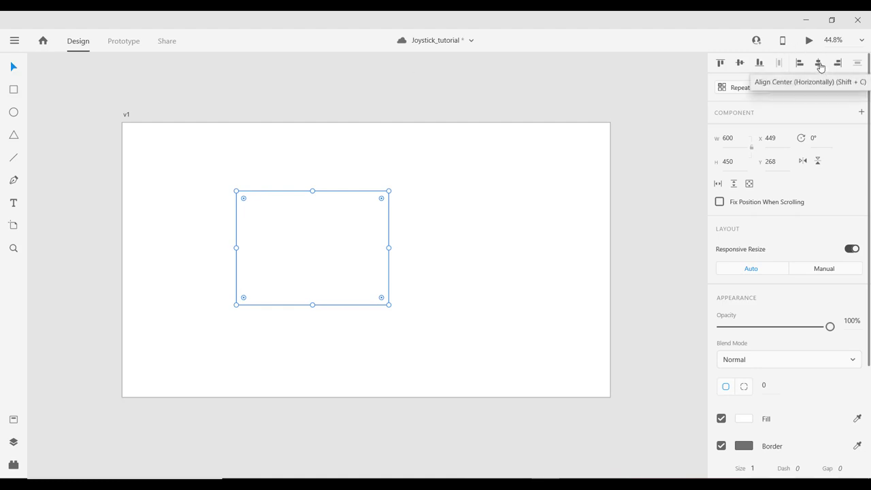
Center the rectangle horizontally and vertically on the artboard, and place a vertical guide along the artboard's midline.
{"action": "left_click", "coordinate": [821, 66]}
{"action": "left_click", "coordinate": [740, 64]}
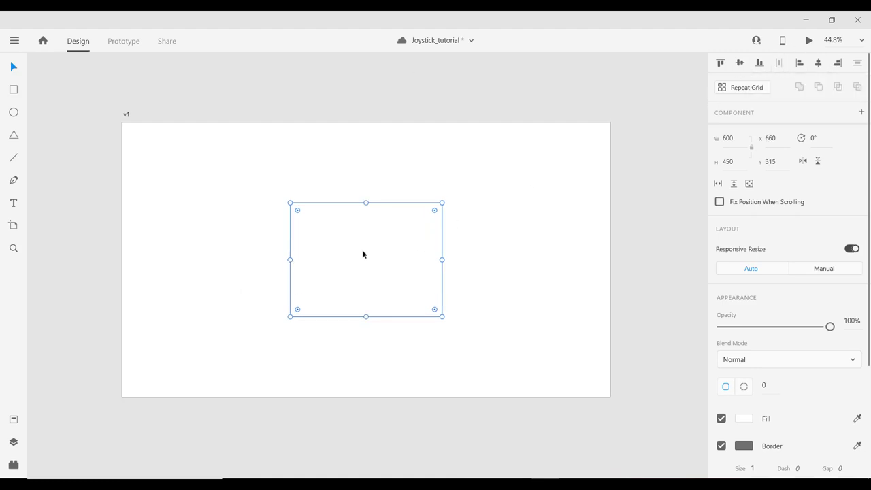
{"action": "scroll", "coordinate": [433, 288], "scroll_direction": "up", "scroll_amount": 2}
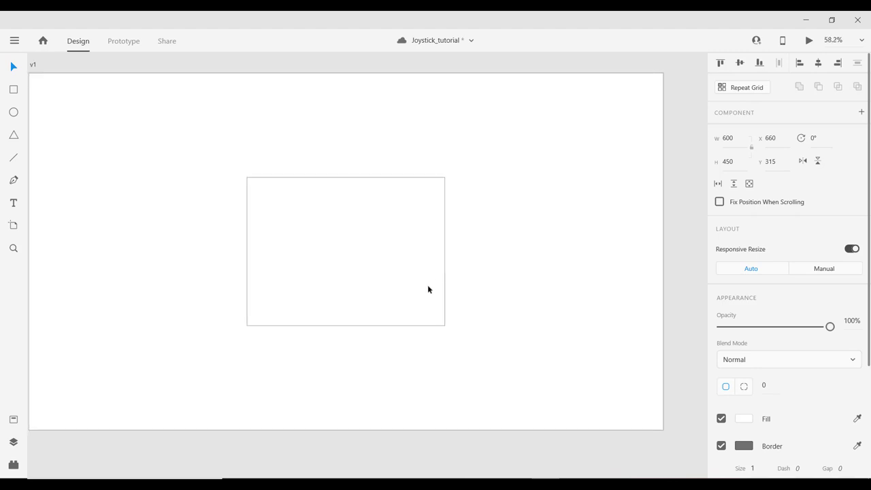
{"action": "left_click_drag", "start_coordinate": [502, 253], "coordinate": [531, 247]}
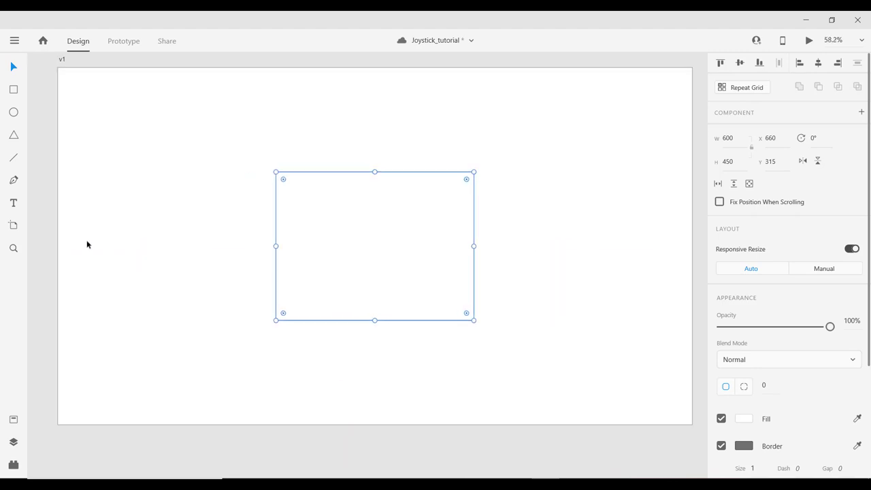
{"action": "left_click", "coordinate": [62, 60]}
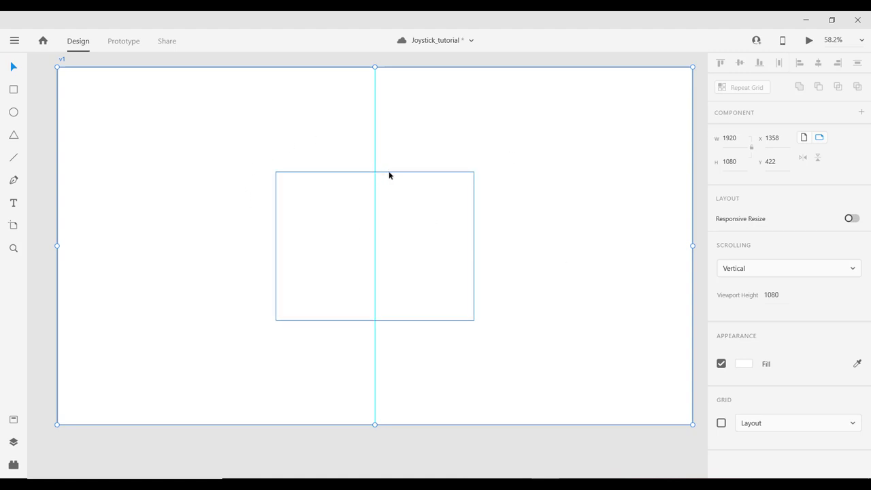
Edit the rectangle's path and add anchor points at the middle of its top and bottom edges, snapped to the guide.
{"action": "left_click", "coordinate": [307, 226]}
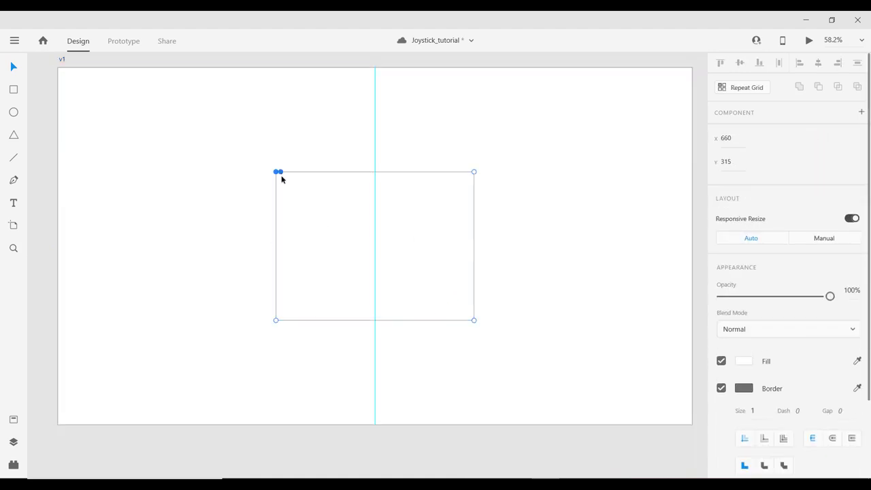
{"action": "left_click", "coordinate": [360, 173]}
{"action": "left_click_drag", "start_coordinate": [361, 173], "coordinate": [375, 173]}
{"action": "left_click_drag", "start_coordinate": [357, 320], "coordinate": [375, 321]}
Convert all six anchor points of the shape into smooth curve points.
{"action": "double_click", "coordinate": [275, 172]}
{"action": "left_click", "coordinate": [375, 172]}
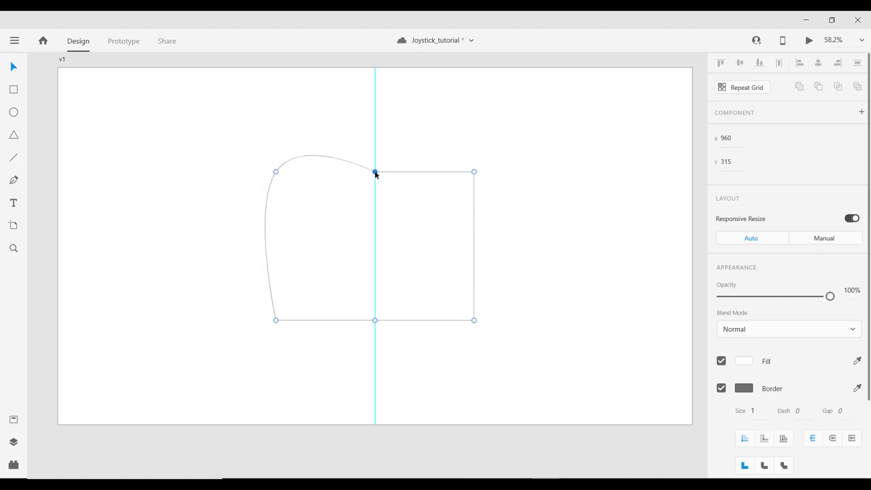
{"action": "double_click", "coordinate": [375, 172]}
{"action": "double_click", "coordinate": [474, 172]}
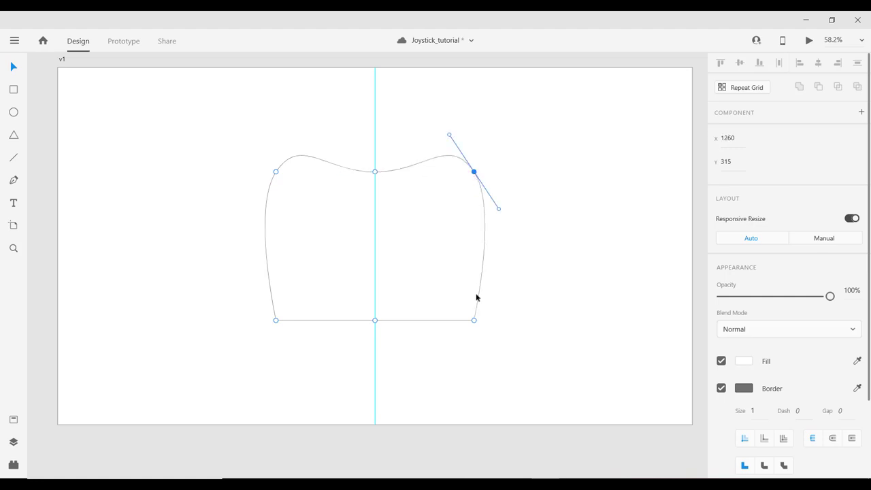
{"action": "double_click", "coordinate": [474, 321]}
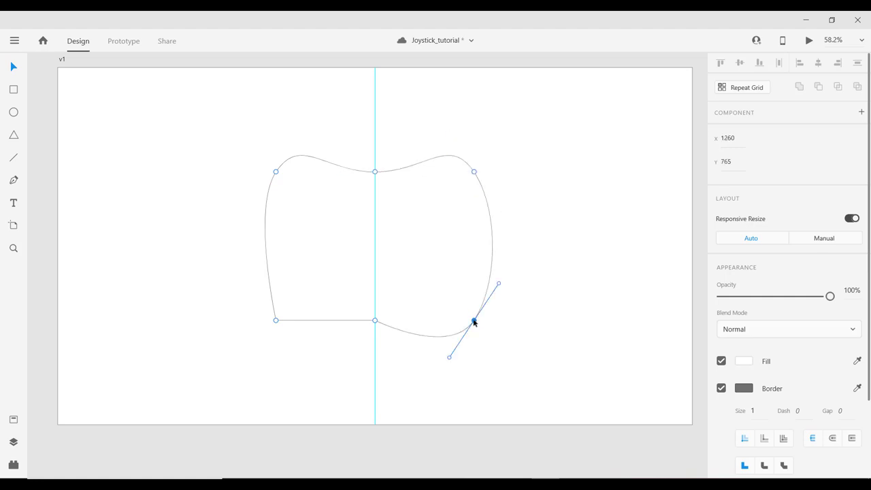
{"action": "double_click", "coordinate": [375, 320]}
{"action": "double_click", "coordinate": [276, 320]}
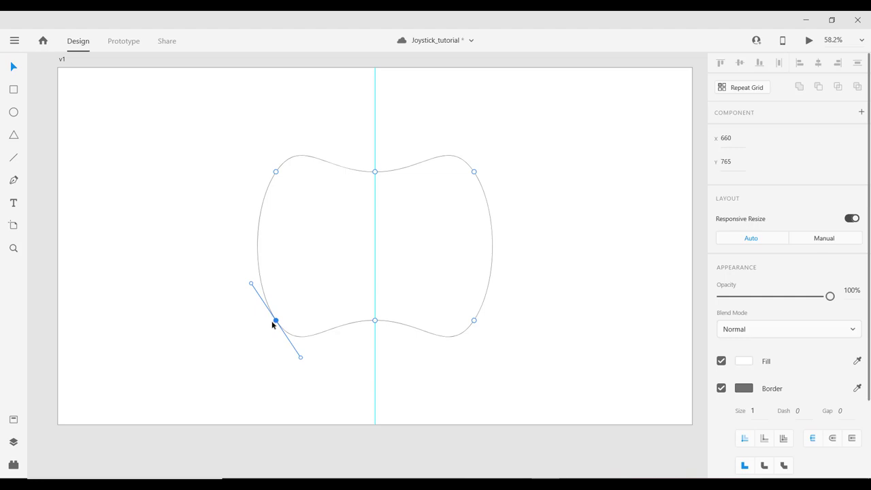
Move the two bottom corner anchor points straight down together to lengthen the controller's grips.
{"action": "left_click", "coordinate": [475, 322], "text": "shift"}
{"action": "key", "text": "Down"}
{"action": "key", "text": "Down"}
{"action": "key", "text": "Down"}
{"action": "key", "text": "Down"}
{"action": "key", "text": "Down"}
{"action": "key", "text": "Down"}
{"action": "key", "text": "Down"}
{"action": "key", "text": "Down"}
{"action": "key", "text": "Down"}
{"action": "key", "text": "Down"}
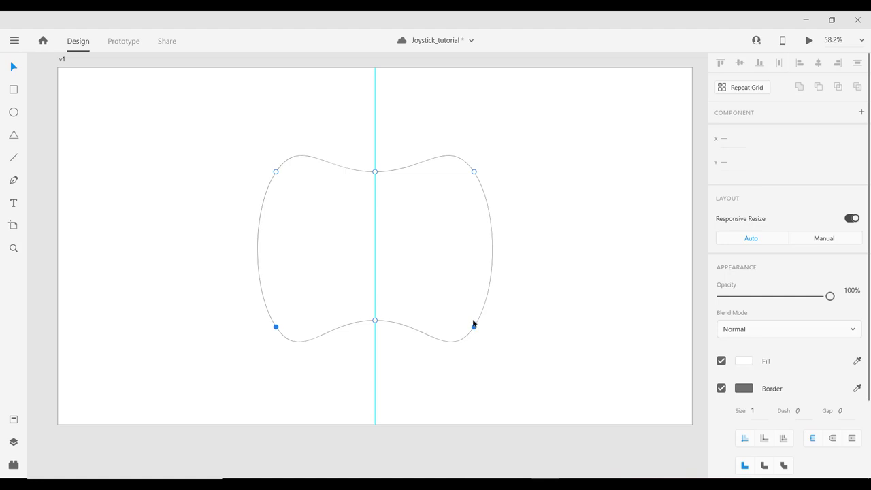
{"action": "key", "text": "Down"}
{"action": "key", "text": "Down"}
{"action": "key", "text": "Down"}
{"action": "key", "text": "Down"}
{"action": "key", "text": "Down"}
{"action": "key", "text": "Down"}
{"action": "key", "text": "Down"}
{"action": "key", "text": "Down"}
{"action": "key", "text": "Down"}
{"action": "key", "text": "Down"}
{"action": "key", "text": "Down"}
{"action": "key", "text": "Down"}
{"action": "key", "text": "Down"}
{"action": "key", "text": "Down"}
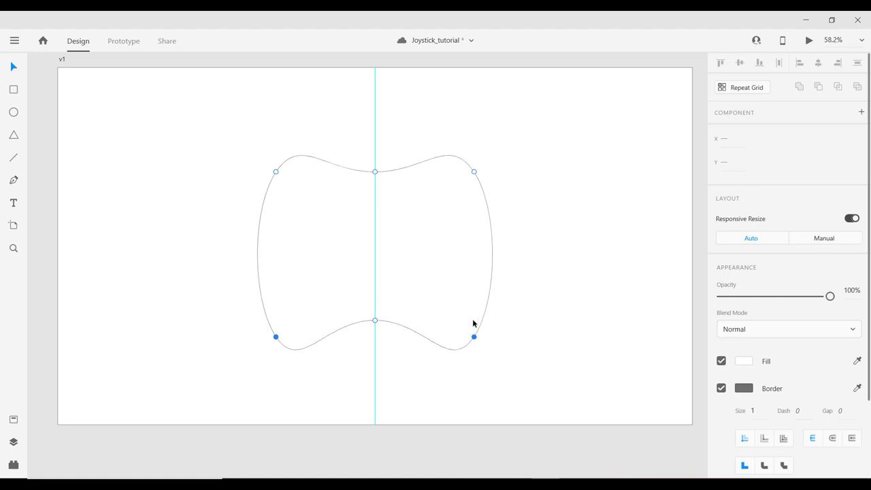
{"action": "key", "text": "Down"}
{"action": "key", "text": "Down"}
{"action": "key", "text": "Down"}
{"action": "key", "text": "Down"}
{"action": "key", "text": "Down"}
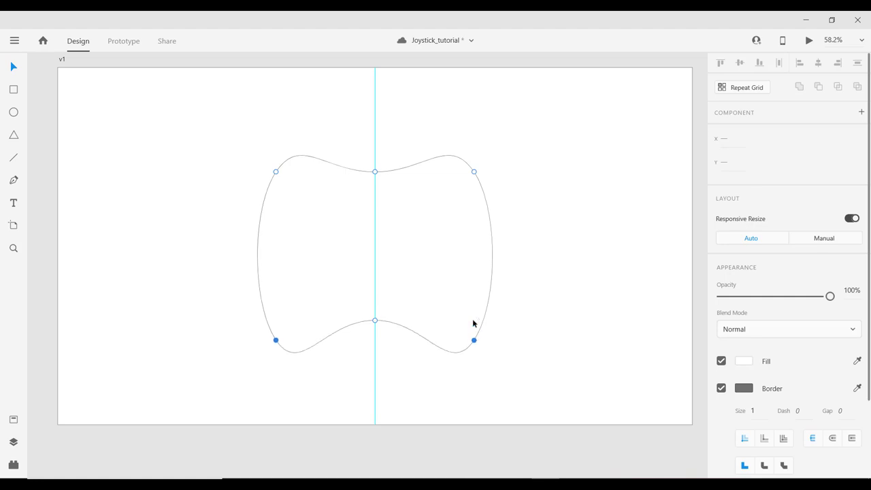
Raise the bottom middle anchor point straight up to Y 705.
{"action": "left_click", "coordinate": [375, 321]}
{"action": "key", "text": "shift+Up"}
{"action": "key", "text": "shift+Up"}
{"action": "key", "text": "shift+Up"}
{"action": "key", "text": "shift+Up"}
{"action": "key", "text": "shift+Up"}
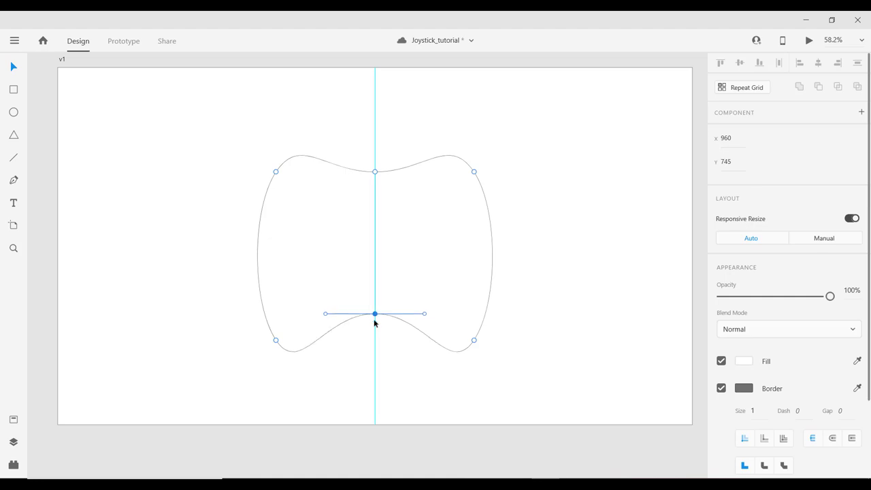
{"action": "key", "text": "shift+Up"}
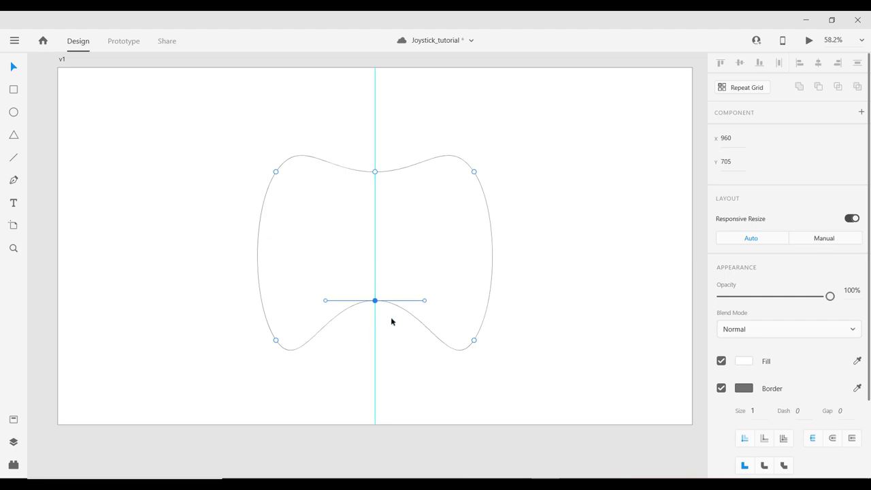
Lower the top middle anchor point to Y 335 and finish editing the path.
{"action": "left_click", "coordinate": [374, 172]}
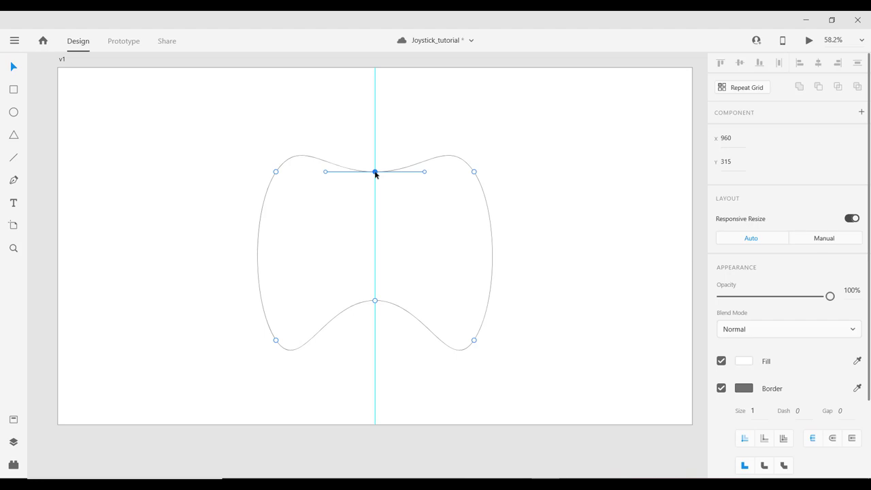
{"action": "key", "text": "shift+Down"}
{"action": "key", "text": "shift+Down"}
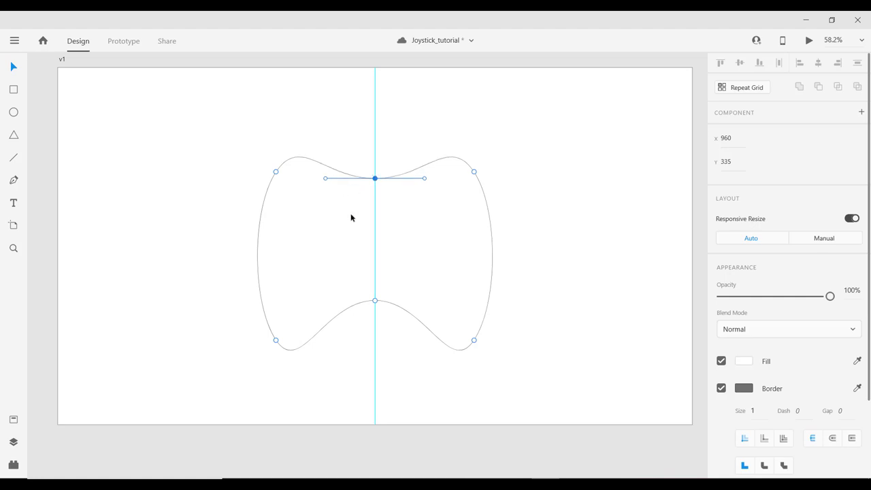
{"action": "left_click", "coordinate": [562, 242]}
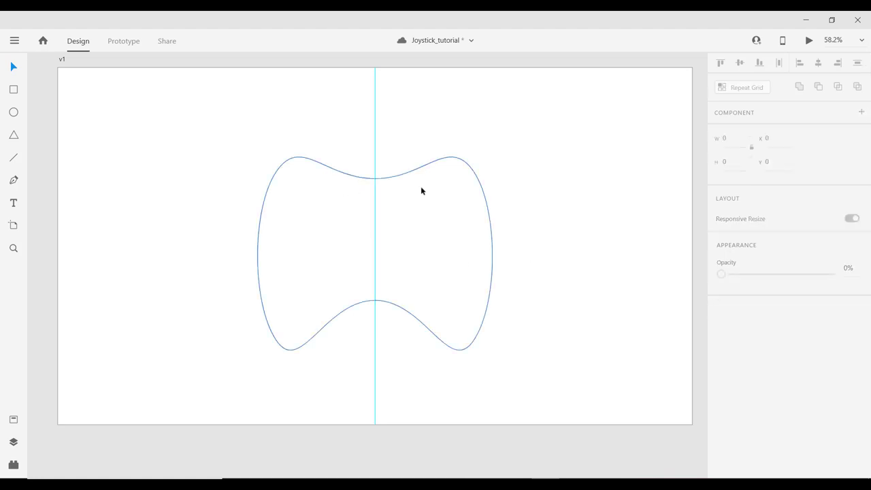
Remove the controller shape's border and change its fill to a radial gradient.
{"action": "left_click", "coordinate": [401, 177]}
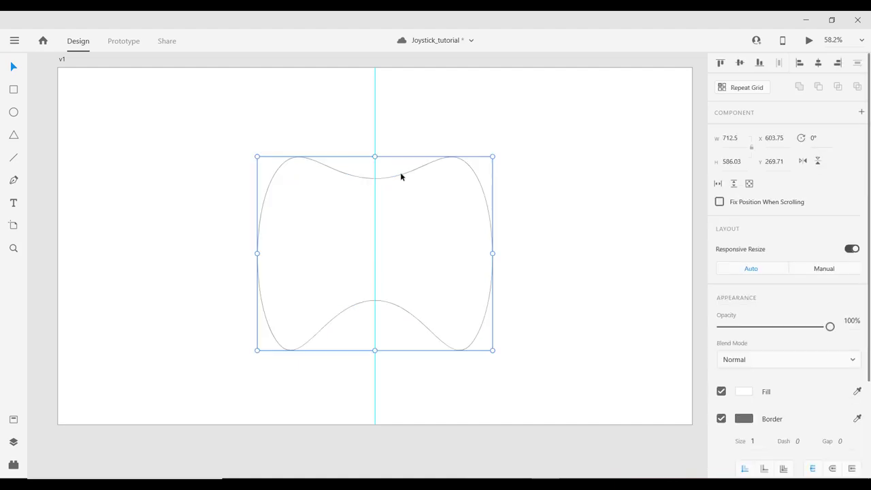
{"action": "left_click", "coordinate": [721, 419]}
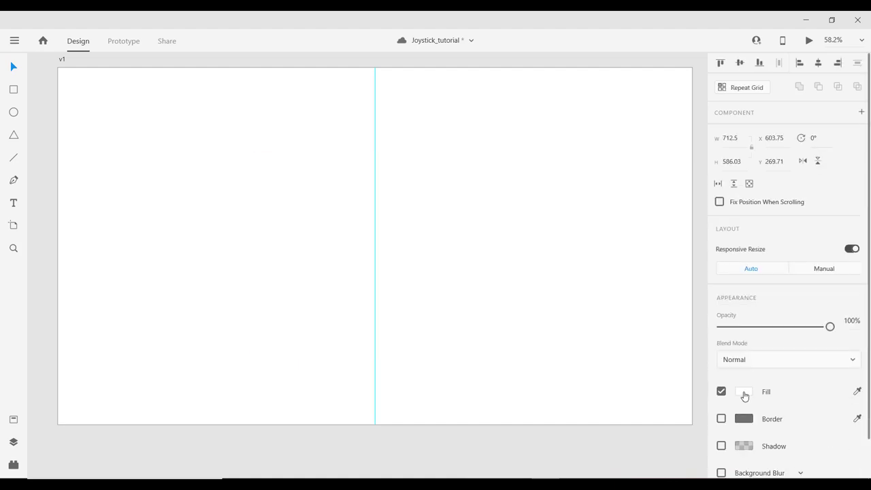
{"action": "left_click", "coordinate": [743, 393]}
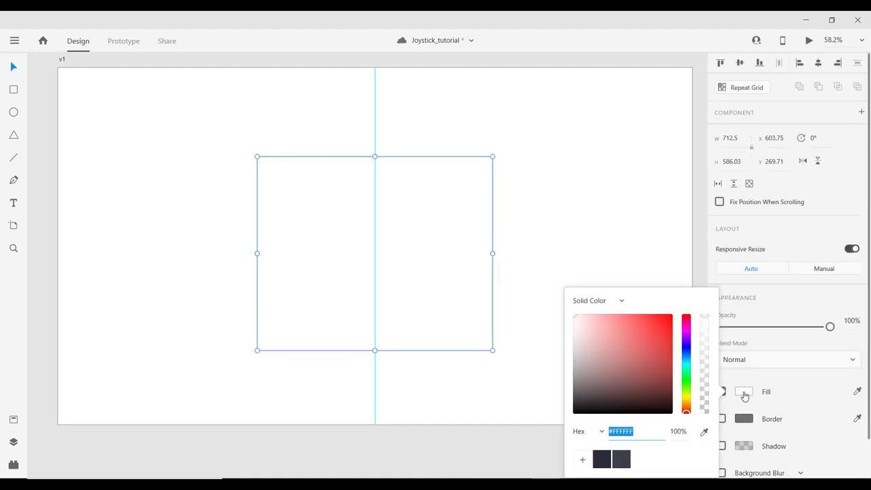
{"action": "left_click", "coordinate": [622, 302]}
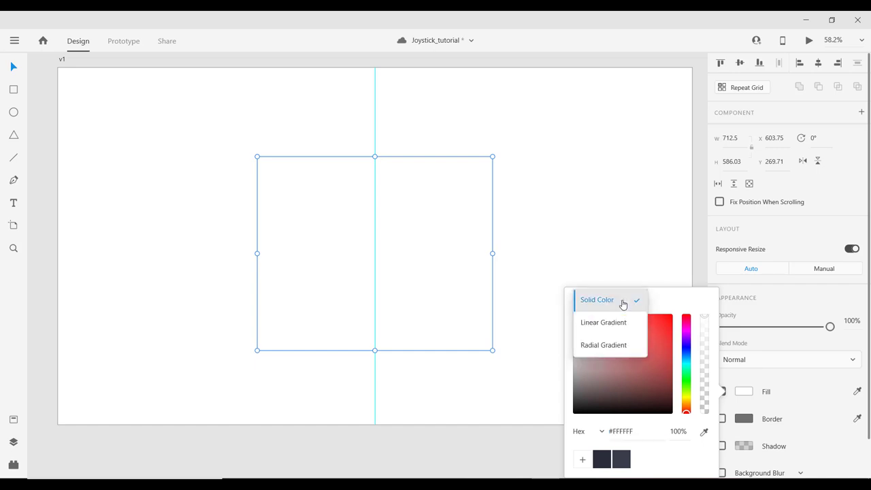
{"action": "left_click", "coordinate": [603, 345]}
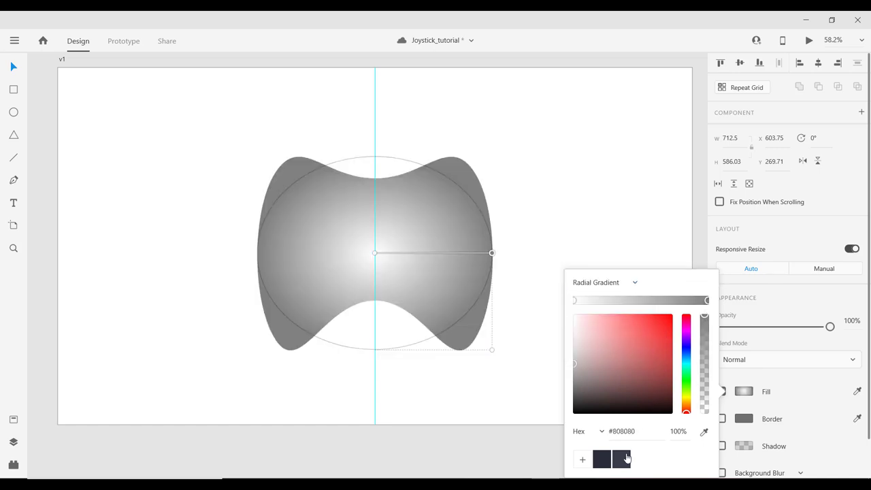
Set the gradient's outer stop to #3B3D49 and its center stop to #2C2E38.
{"action": "left_click", "coordinate": [621, 459]}
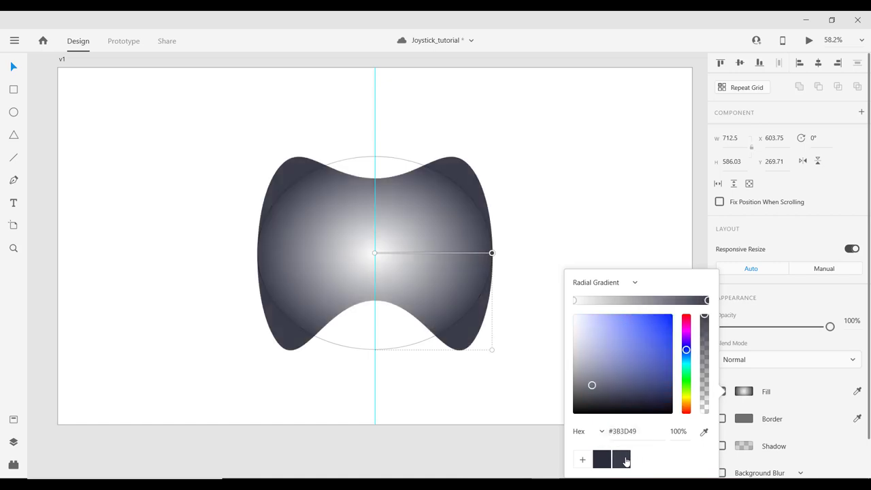
{"action": "left_click", "coordinate": [640, 432]}
{"action": "key", "text": "Home"}
{"action": "left_click", "coordinate": [575, 300]}
{"action": "left_click", "coordinate": [600, 460]}
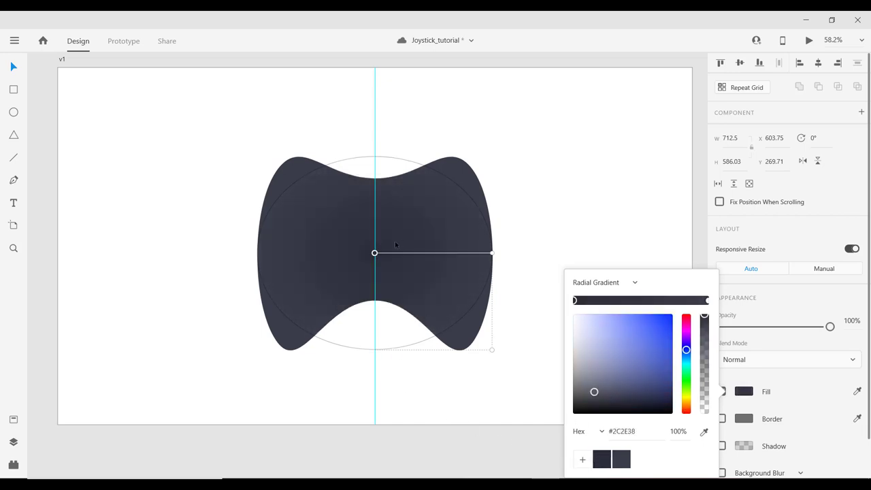
{"action": "scroll", "coordinate": [399, 219], "scroll_direction": "up", "scroll_amount": 2}
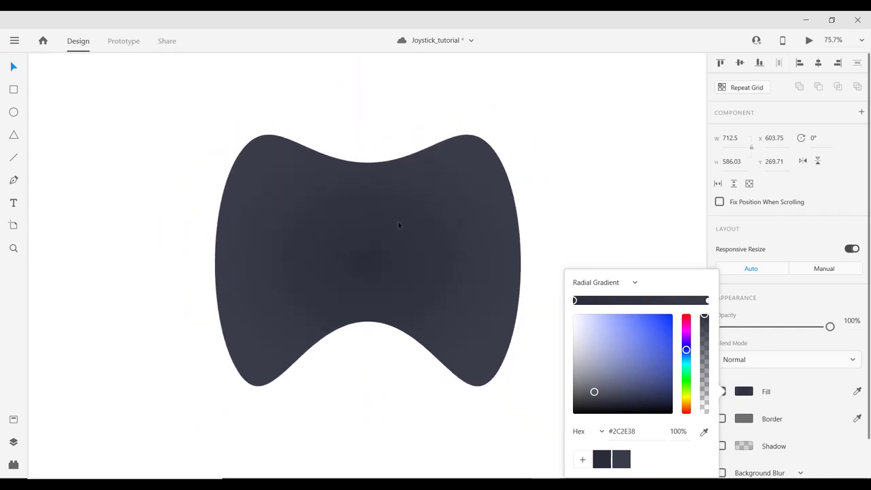
{"action": "scroll", "coordinate": [399, 225], "scroll_direction": "down", "scroll_amount": 2}
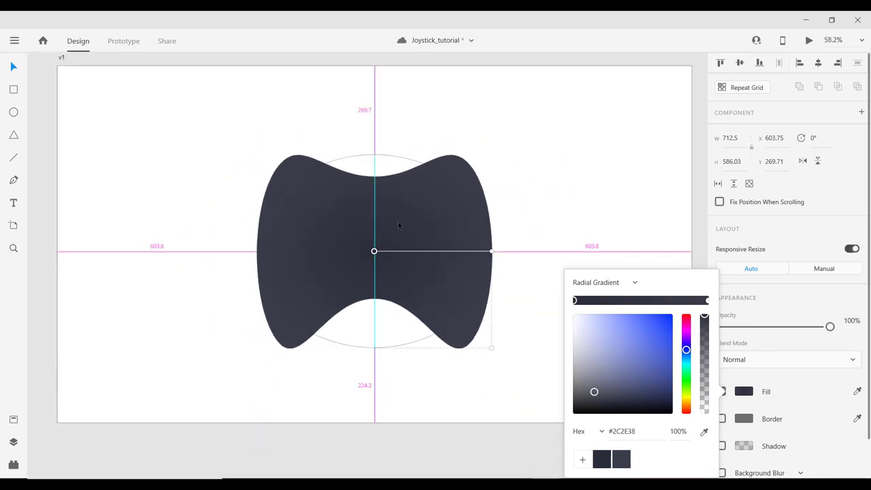
Set the gradient's outer stop to #2C2E38 and its center stop to #3B3D49, and deselect the shape.
{"action": "left_click", "coordinate": [708, 301]}
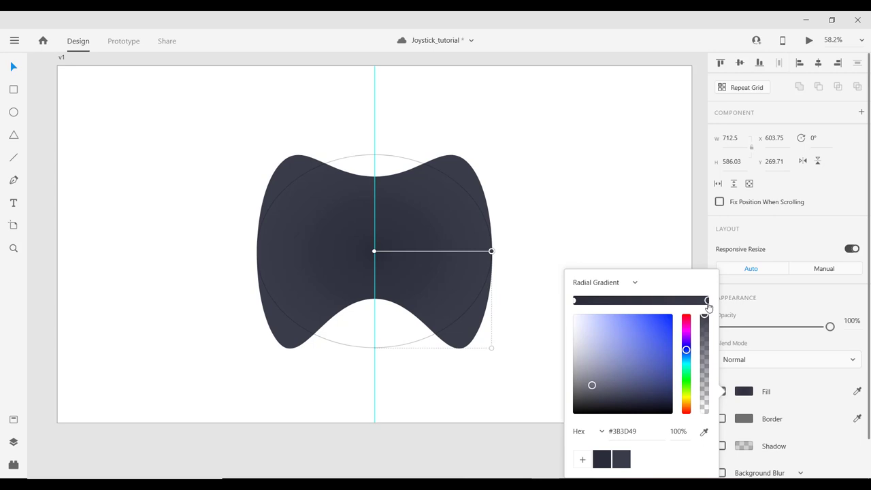
{"action": "left_click", "coordinate": [602, 460]}
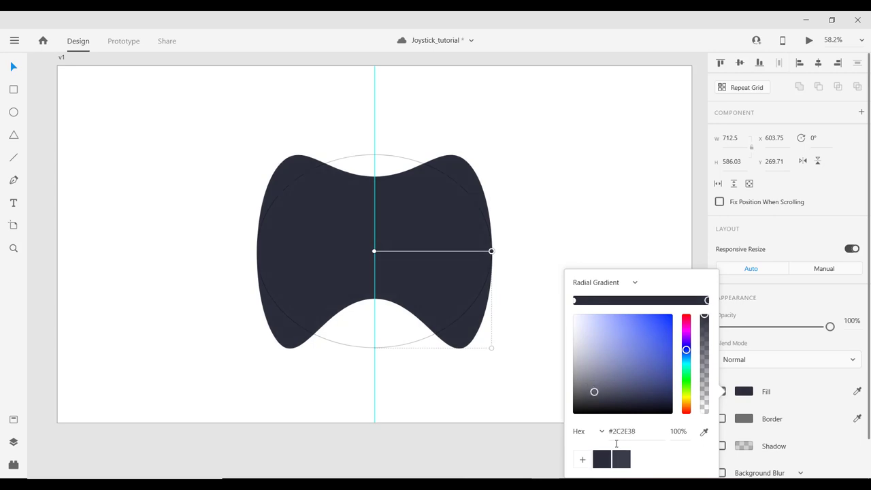
{"action": "left_click", "coordinate": [575, 301]}
{"action": "left_click", "coordinate": [621, 460]}
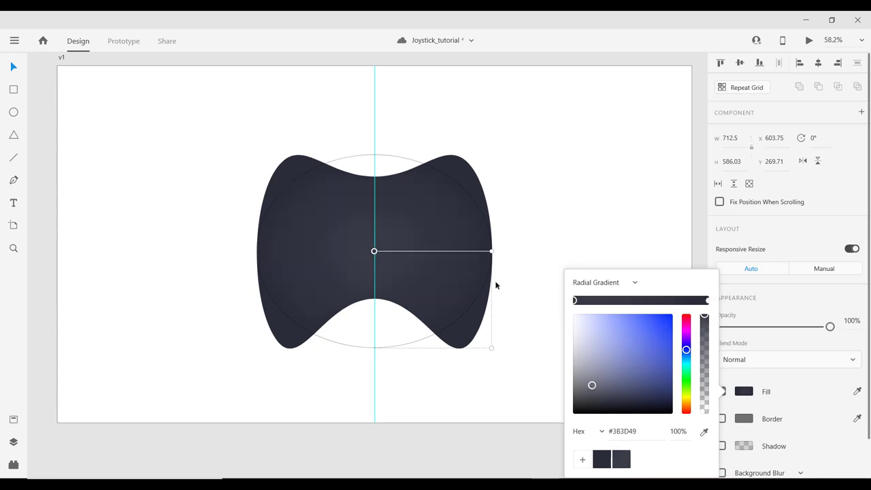
{"action": "left_click", "coordinate": [525, 221]}
Save the Joystick_tutorial document.
{"action": "scroll", "coordinate": [267, 231], "scroll_direction": "down", "scroll_amount": 3}
{"action": "scroll", "coordinate": [267, 230], "scroll_direction": "up", "scroll_amount": 1}
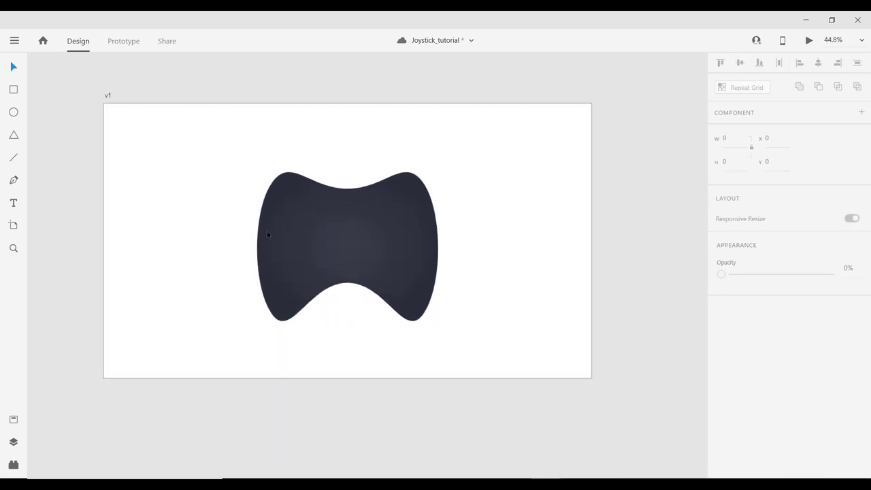
{"action": "left_click_drag", "start_coordinate": [266, 230], "coordinate": [259, 235]}
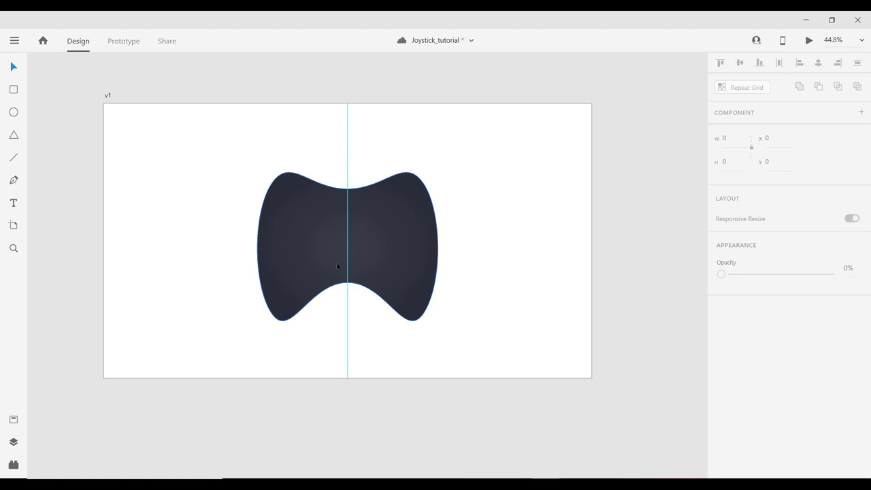
{"action": "scroll", "coordinate": [442, 328], "scroll_direction": "down", "scroll_amount": 1}
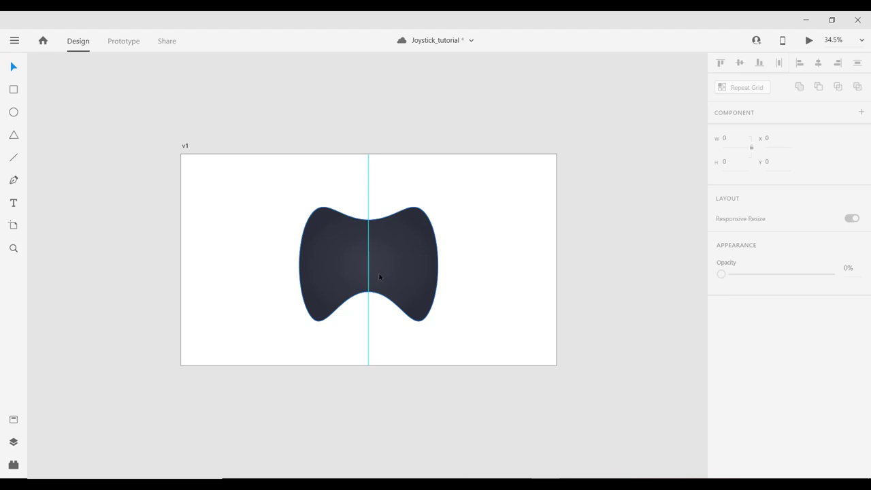
{"action": "key", "text": "ctrl+s"}
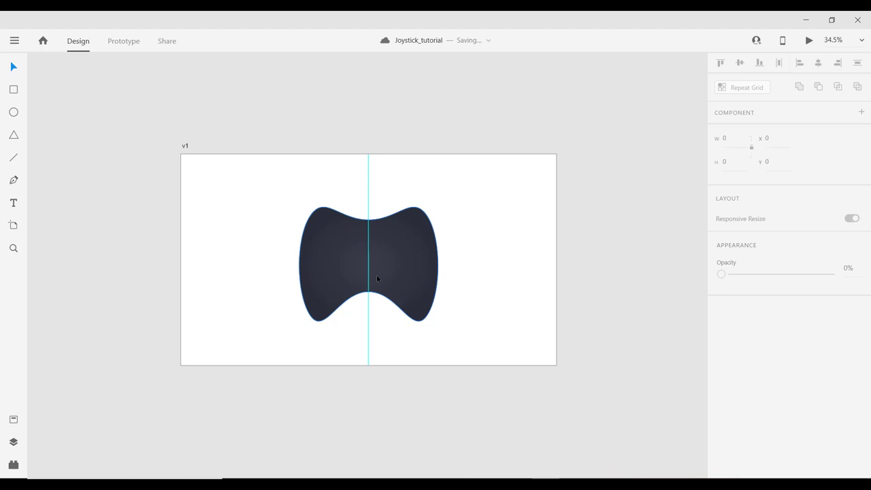
Draw a circle about 104 px in diameter on the blank area to the left of the controller body.
{"action": "key", "text": "Escape"}
{"action": "left_click", "coordinate": [14, 113]}
{"action": "scroll", "coordinate": [356, 233], "scroll_direction": "up", "scroll_amount": 5}
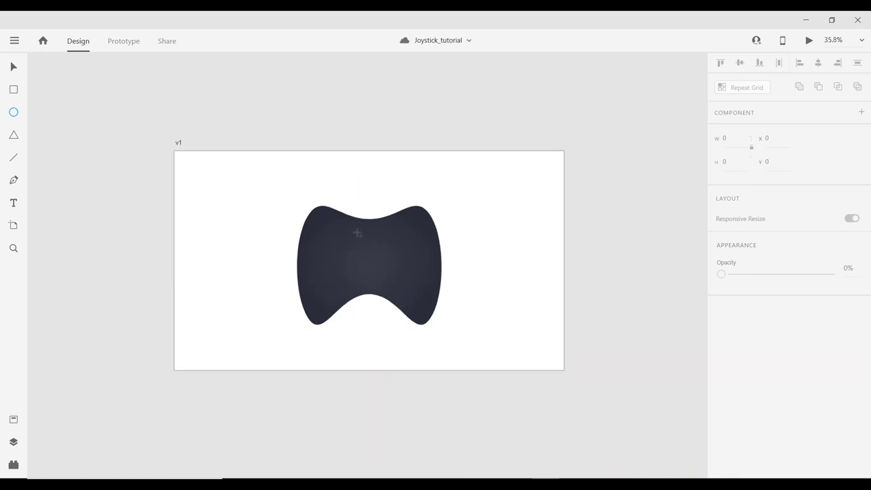
{"action": "scroll", "coordinate": [331, 250], "scroll_direction": "down", "scroll_amount": 1}
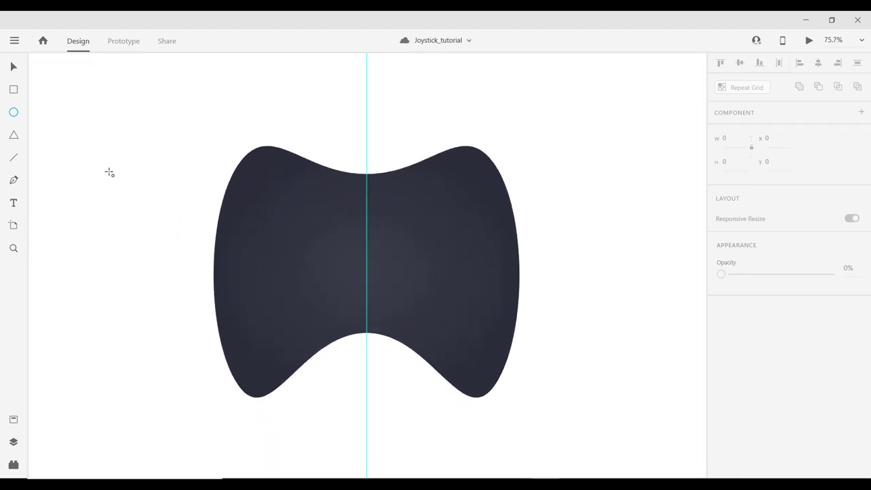
{"action": "left_click_drag", "start_coordinate": [110, 172], "coordinate": [127, 197]}
{"action": "left_click_drag", "start_coordinate": [128, 197], "coordinate": [131, 202]}
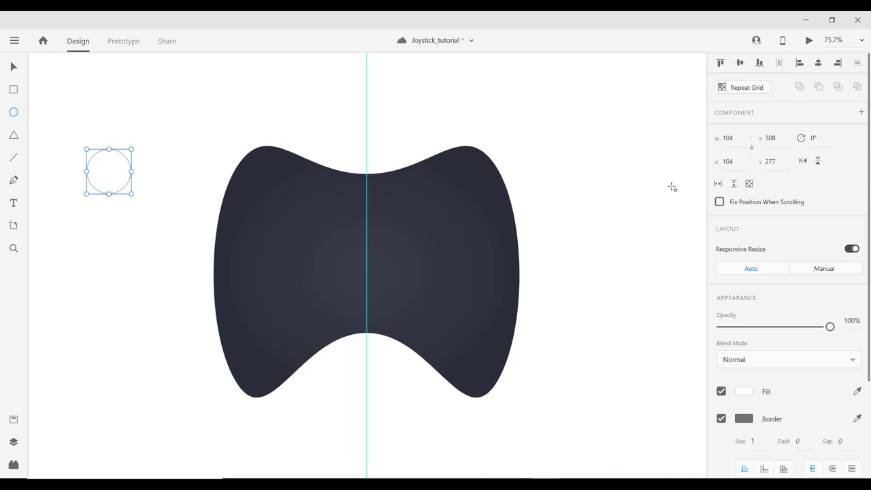
Resize the circle to 130 by 130 and move it onto the upper-left part of the controller body at X 676, Y 353.
{"action": "left_click", "coordinate": [733, 136]}
{"action": "type", "text": "139"}
{"action": "key", "text": "BackSpace"}
{"action": "type", "text": "0"}
{"action": "key", "text": "Tab"}
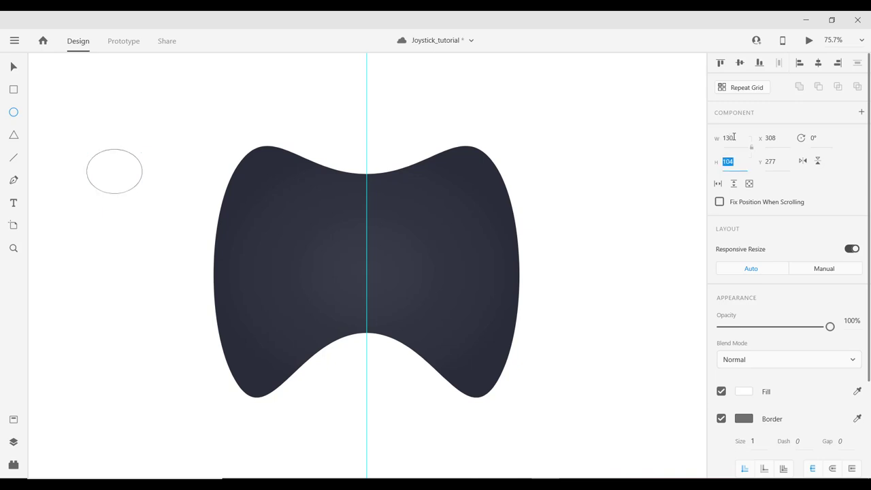
{"action": "type", "text": "130"}
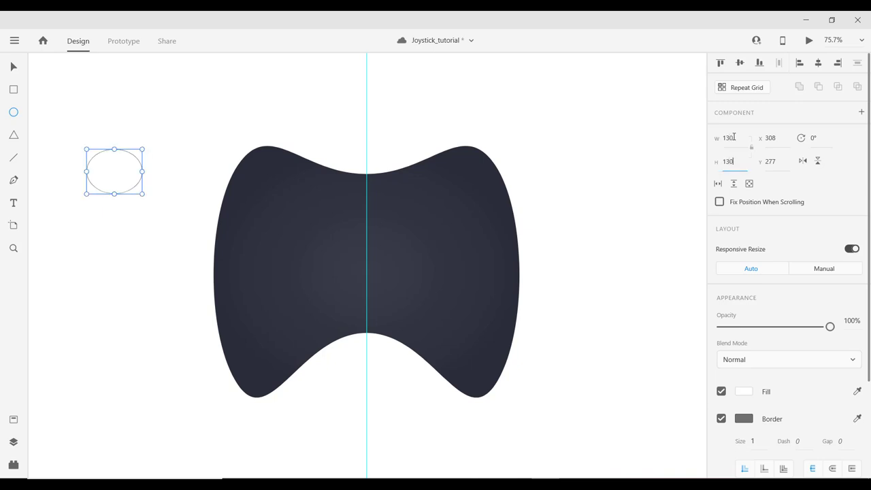
{"action": "key", "text": "Return"}
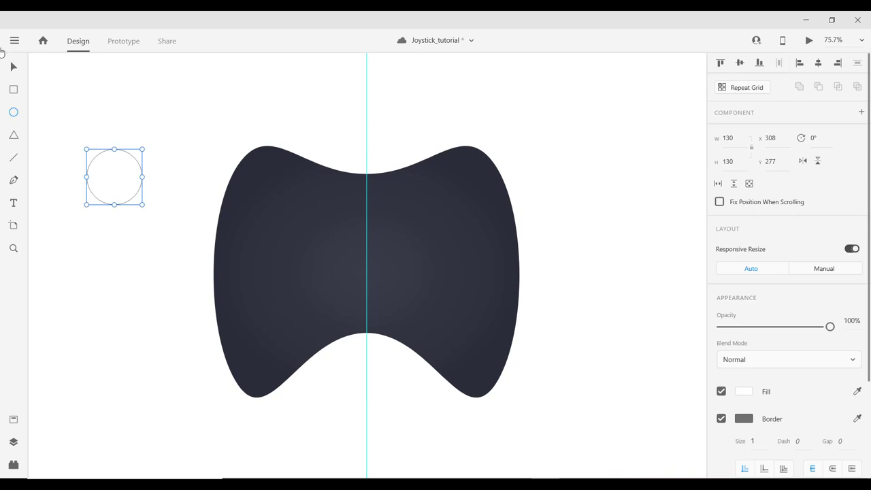
{"action": "left_click", "coordinate": [13, 66]}
{"action": "left_click_drag", "start_coordinate": [117, 184], "coordinate": [273, 219]}
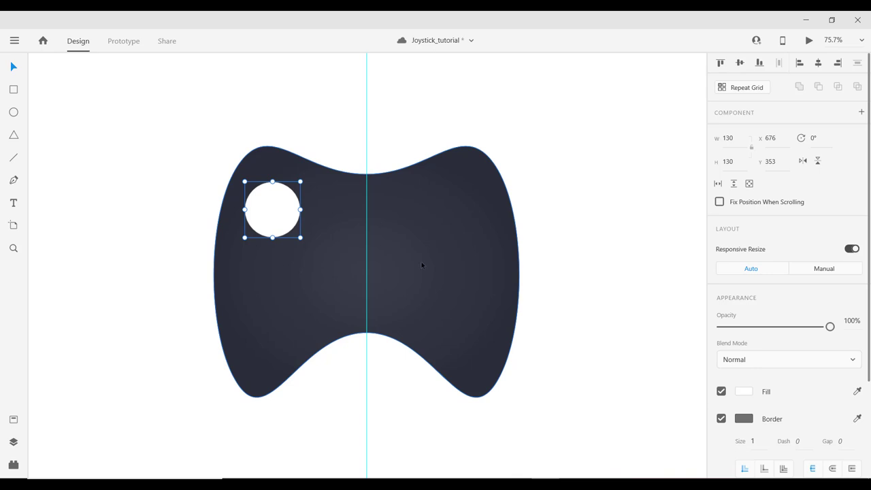
Fill the circle with solid #2C2E38 and remove its border.
{"action": "left_click", "coordinate": [743, 392]}
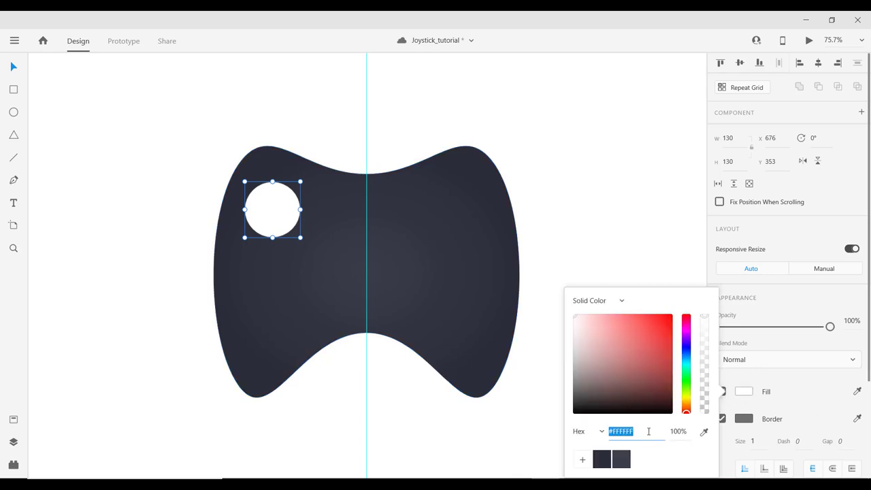
{"action": "type", "text": "2c2e"}
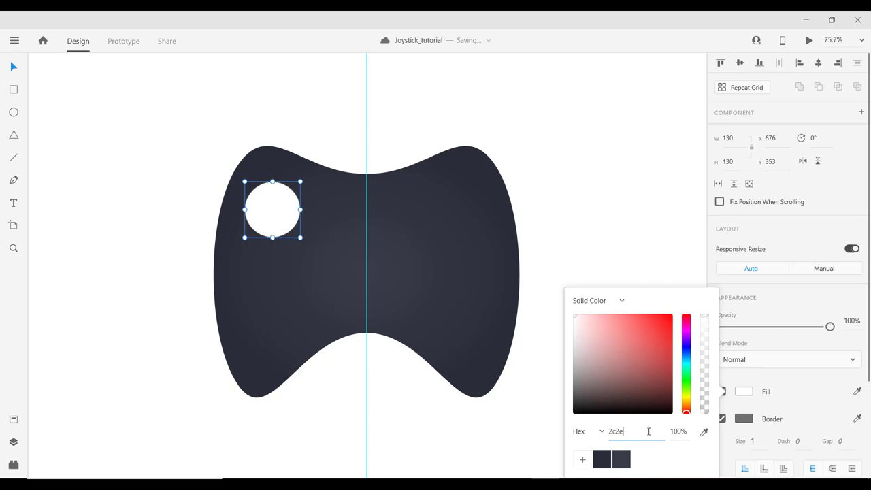
{"action": "type", "text": "38"}
{"action": "key", "text": "Return"}
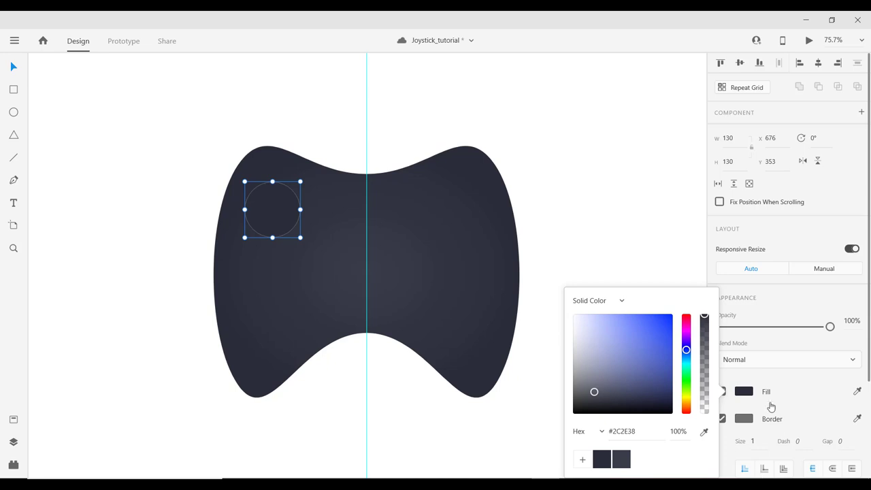
{"action": "left_click", "coordinate": [751, 406]}
{"action": "left_click", "coordinate": [721, 418]}
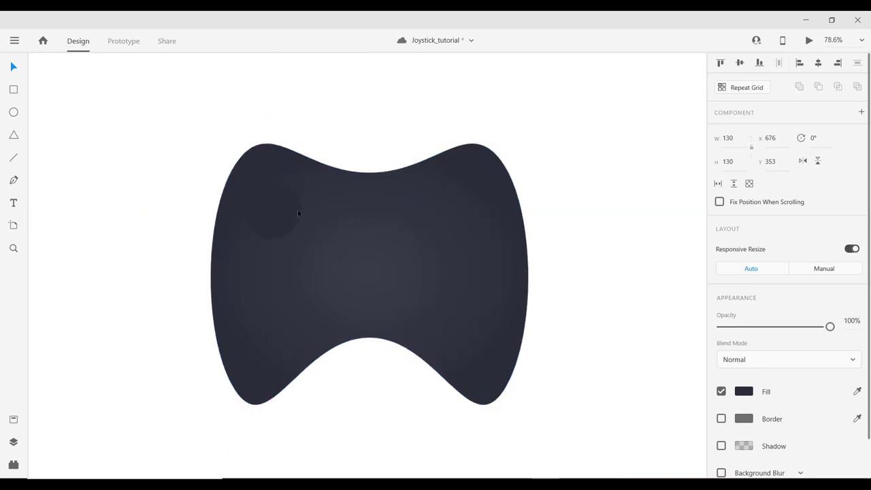
Add a shadow to the circle with X offset 3, Y offset 5 and blur 10.
{"action": "scroll", "coordinate": [297, 210], "scroll_direction": "up", "scroll_amount": 3}
{"action": "scroll", "coordinate": [748, 386], "scroll_direction": "down", "scroll_amount": 1}
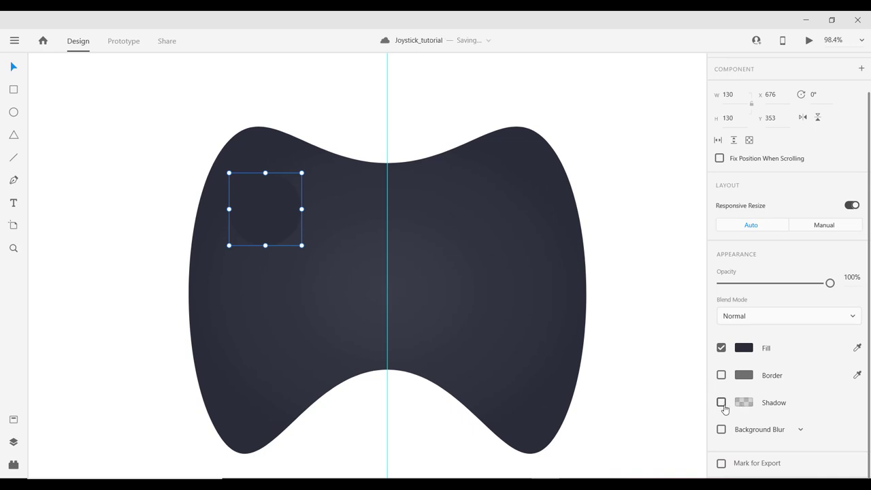
{"action": "left_click", "coordinate": [721, 402]}
{"action": "scroll", "coordinate": [770, 402], "scroll_direction": "down", "scroll_amount": 1}
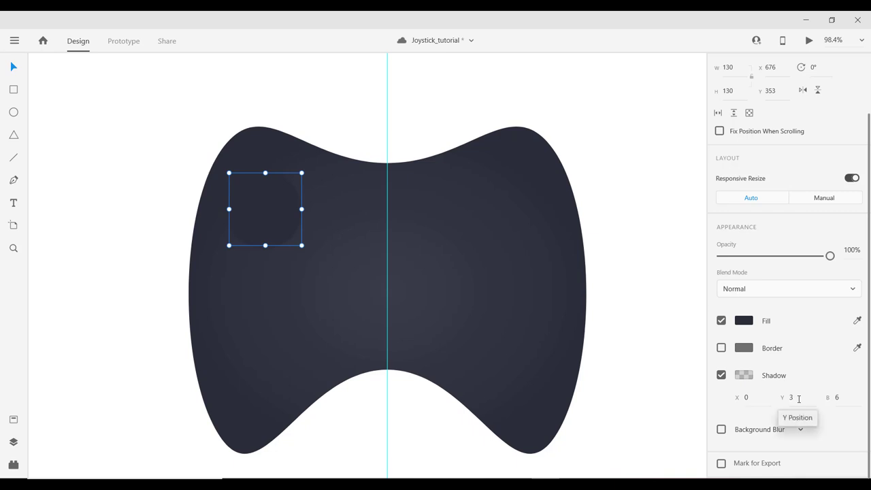
{"action": "left_click", "coordinate": [792, 397]}
{"action": "left_click", "coordinate": [748, 397]}
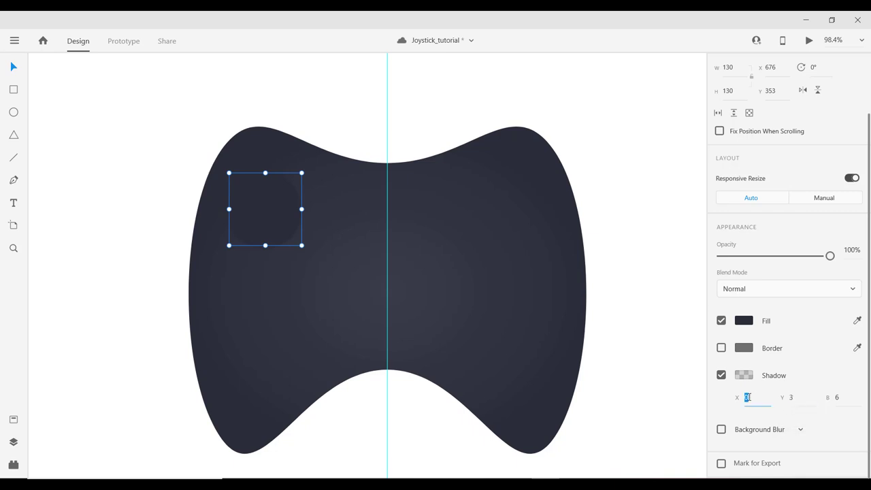
{"action": "key", "text": "Down"}
{"action": "key", "text": "Up"}
{"action": "key", "text": "Up"}
{"action": "key", "text": "Up"}
{"action": "key", "text": "Up"}
{"action": "left_click", "coordinate": [800, 400]}
{"action": "type", "text": "5"}
{"action": "left_click", "coordinate": [846, 397]}
{"action": "type", "text": "10"}
Set the circle's black shadow to 30% opacity and deselect the circle.
{"action": "left_click", "coordinate": [744, 375]}
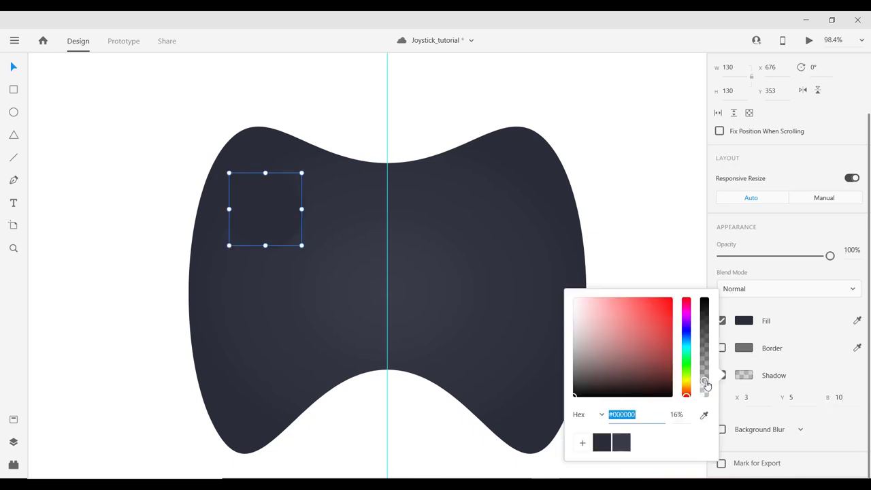
{"action": "left_click_drag", "start_coordinate": [705, 384], "coordinate": [704, 371]}
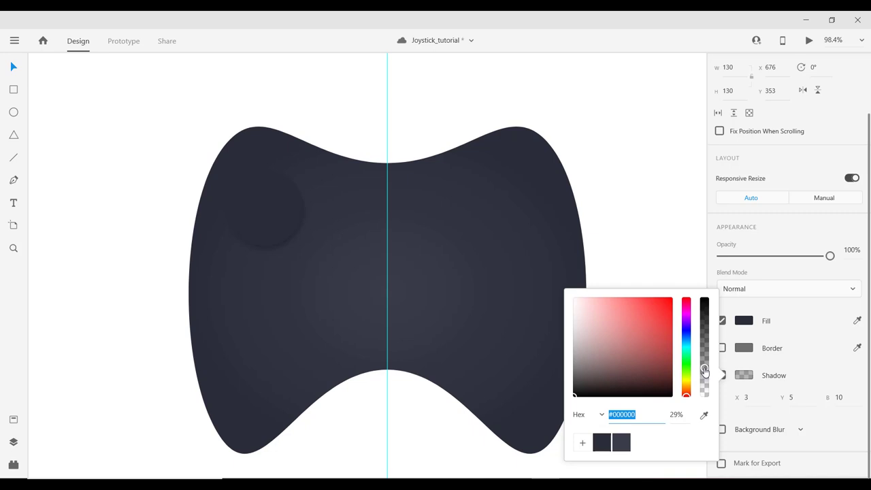
{"action": "left_click", "coordinate": [351, 286]}
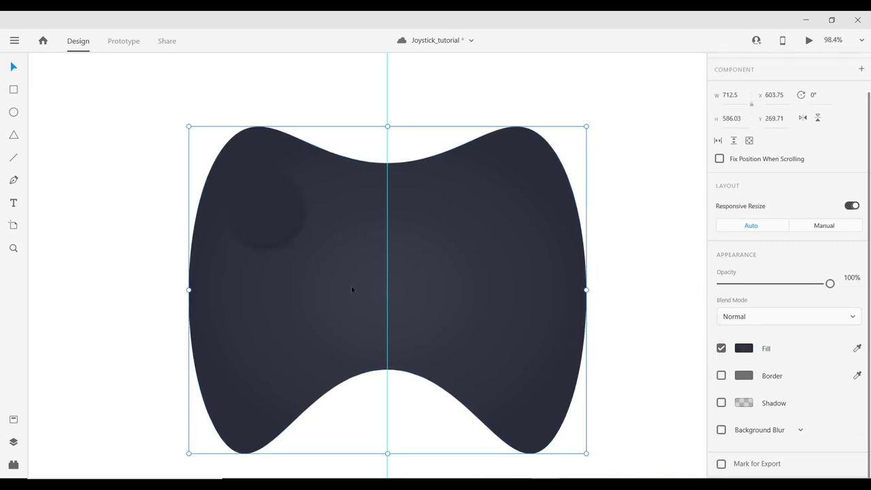
{"action": "scroll", "coordinate": [270, 241], "scroll_direction": "down", "scroll_amount": 1}
{"action": "scroll", "coordinate": [269, 241], "scroll_direction": "up", "scroll_amount": 1}
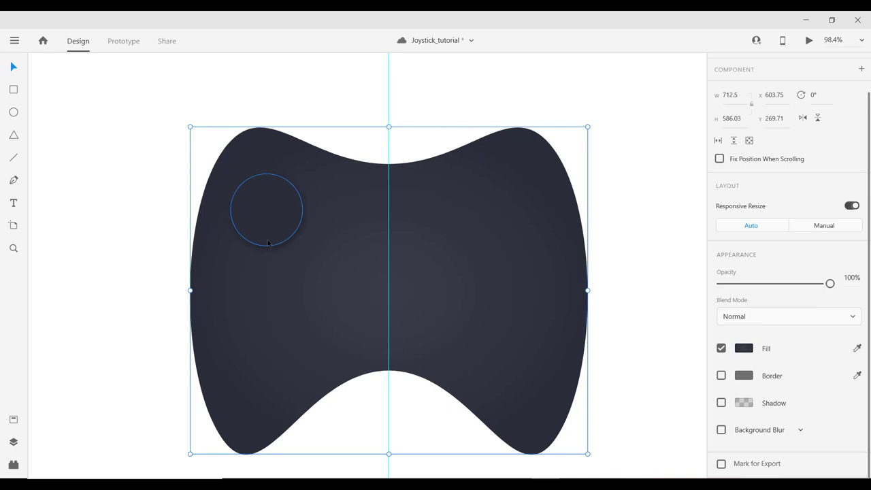
Duplicate the circle in place and change the copy's shadow colour to #FFFFFF at 10% opacity.
{"action": "left_click", "coordinate": [257, 226]}
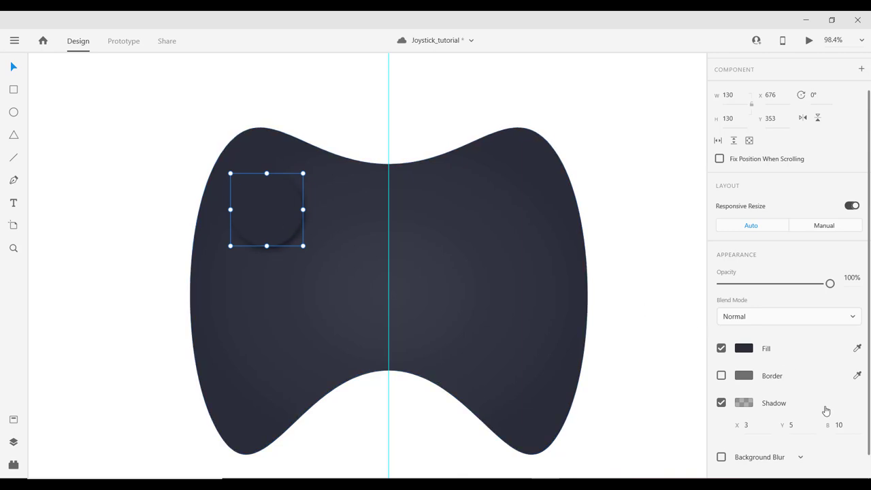
{"action": "scroll", "coordinate": [824, 410], "scroll_direction": "down", "scroll_amount": 1}
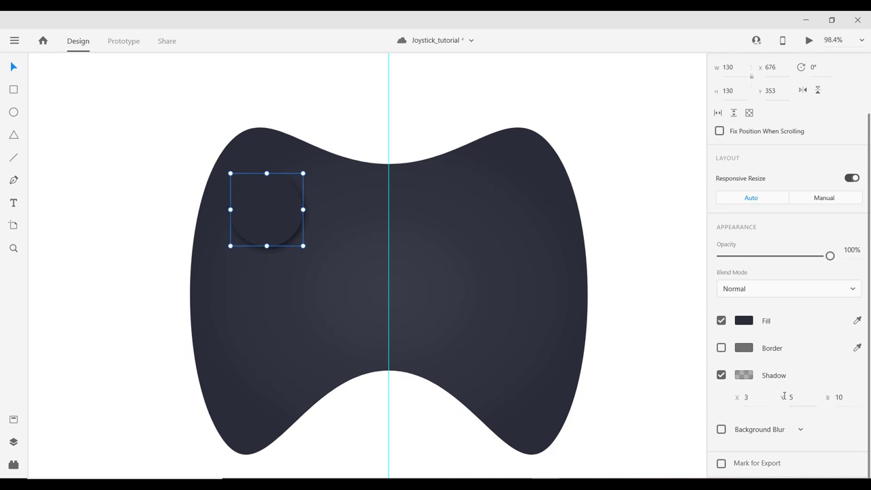
{"action": "left_click", "coordinate": [744, 375]}
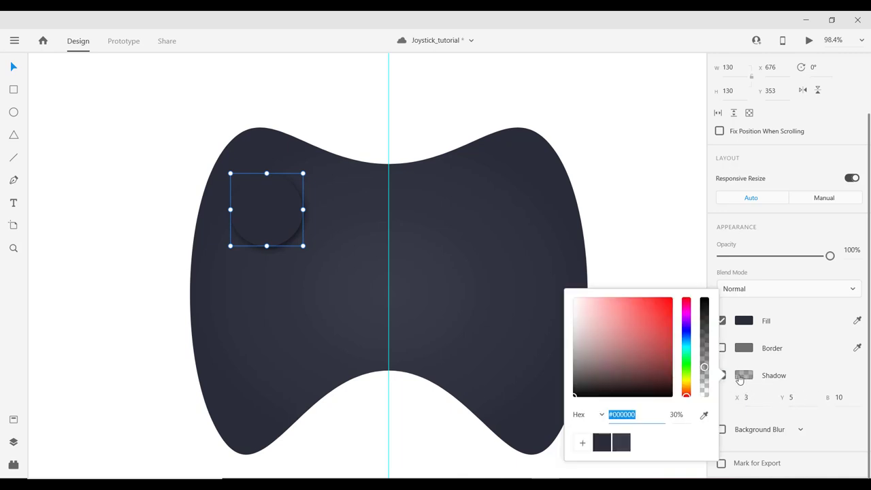
{"action": "left_click", "coordinate": [573, 301]}
{"action": "left_click_drag", "start_coordinate": [573, 302], "coordinate": [555, 282]}
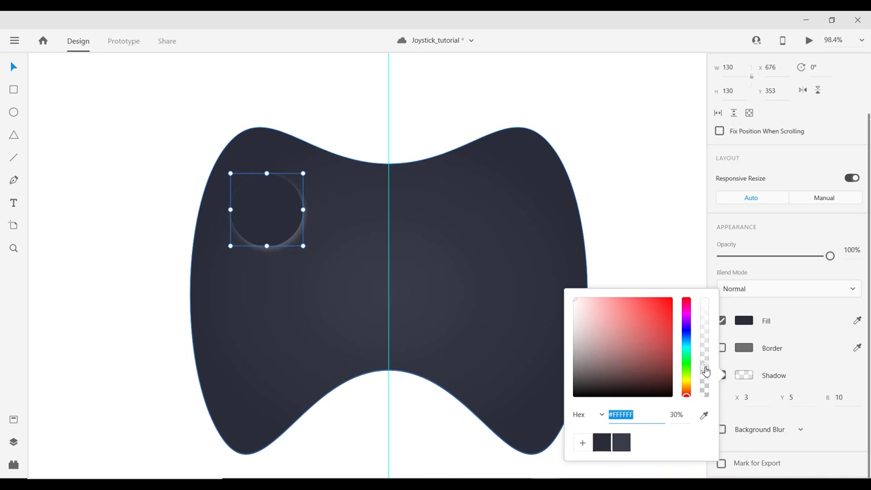
{"action": "left_click_drag", "start_coordinate": [705, 371], "coordinate": [705, 389]}
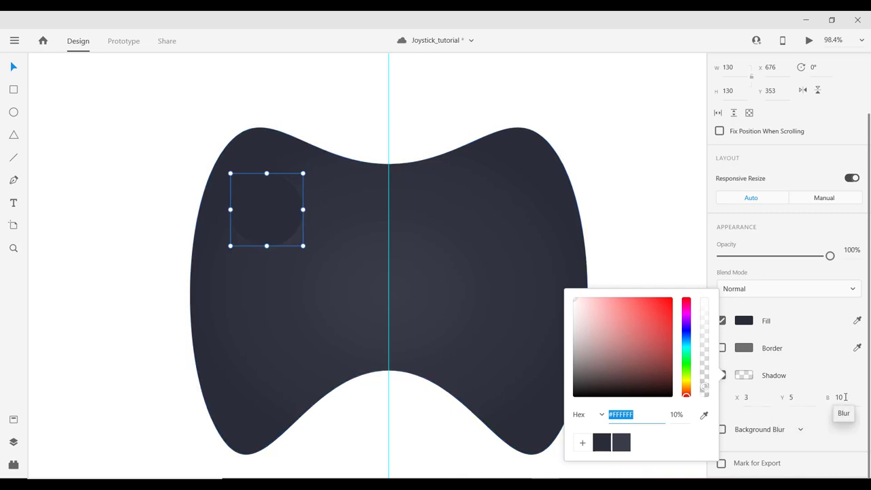
Set the white shadow's offsets to X 0 and Y -5, and deselect the circle.
{"action": "left_click", "coordinate": [805, 400]}
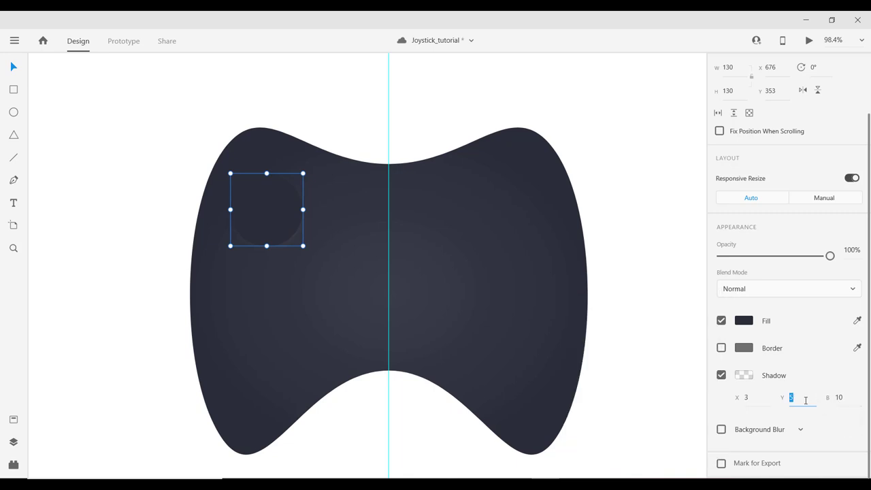
{"action": "type", "text": "6"}
{"action": "type", "text": "-"}
{"action": "key", "text": "Return"}
{"action": "left_click", "coordinate": [749, 398]}
{"action": "key", "text": "Down"}
{"action": "left_click", "coordinate": [637, 352]}
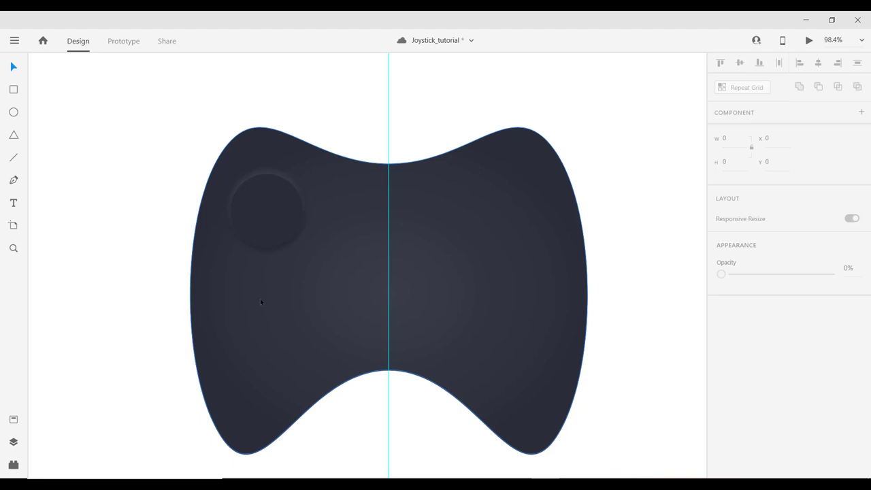
Lower the opacity of the top circle's white shadow slightly.
{"action": "left_click", "coordinate": [265, 212]}
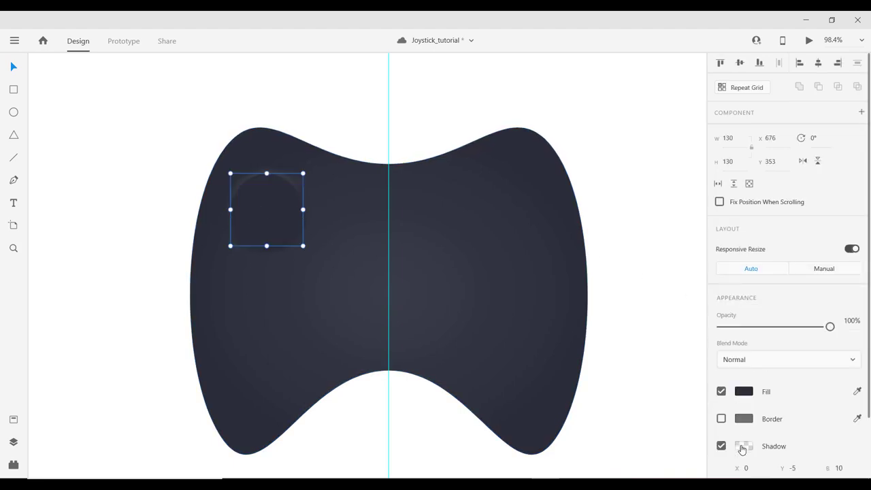
{"action": "scroll", "coordinate": [739, 444], "scroll_direction": "down", "scroll_amount": 1}
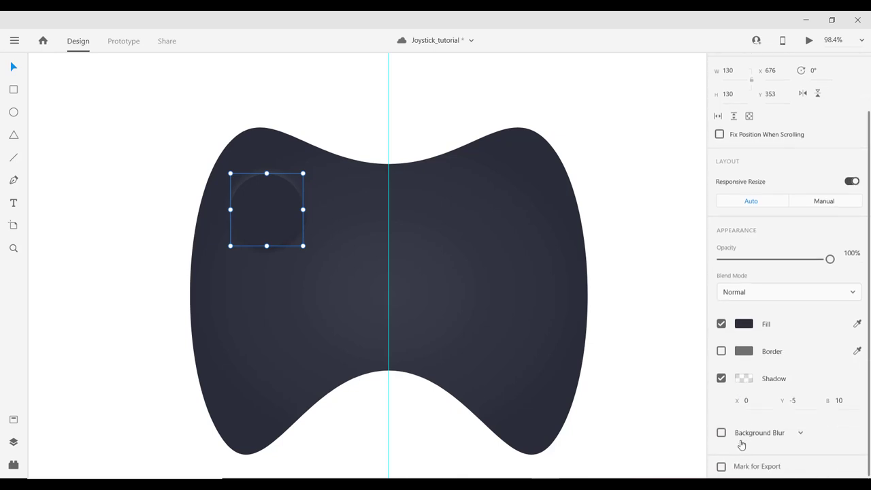
{"action": "left_click", "coordinate": [748, 379]}
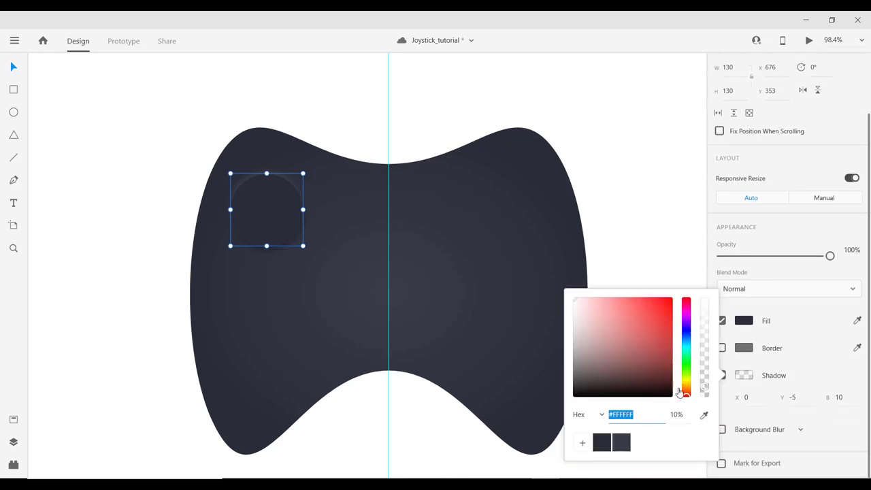
{"action": "left_click_drag", "start_coordinate": [703, 390], "coordinate": [703, 392]}
{"action": "left_click_drag", "start_coordinate": [703, 393], "coordinate": [704, 394]}
{"action": "left_click", "coordinate": [439, 276]}
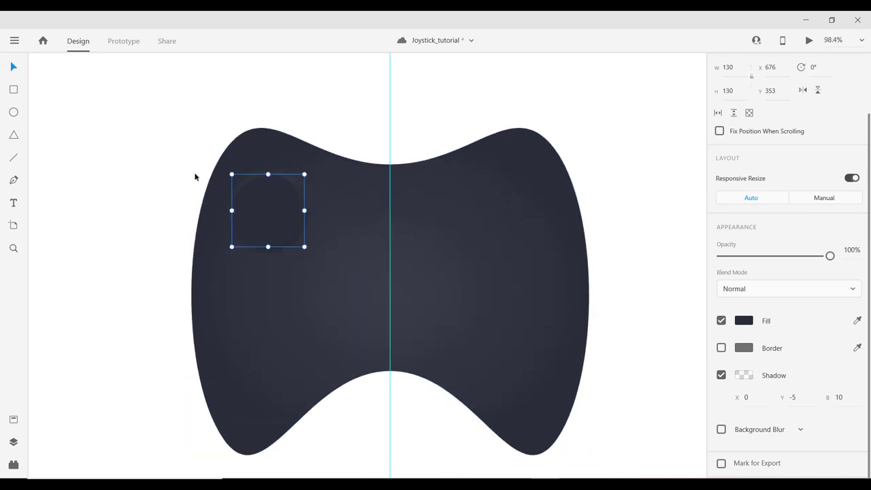
Group the two stacked circles on the controller body and deselect the group.
{"action": "left_click_drag", "start_coordinate": [154, 166], "coordinate": [307, 253]}
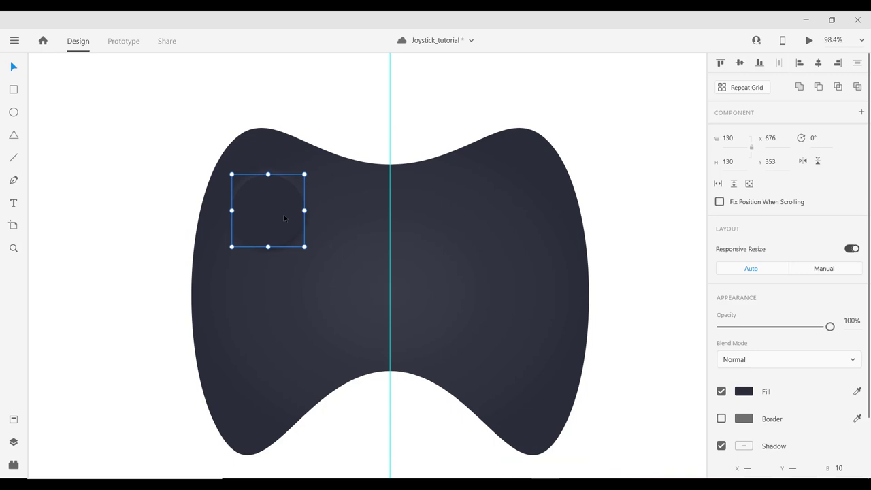
{"action": "key", "text": "ctrl+g"}
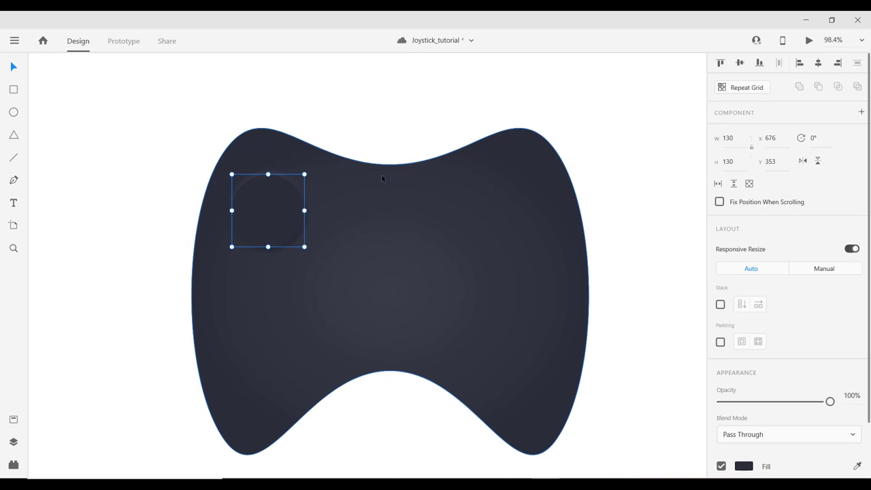
{"action": "left_click", "coordinate": [92, 191]}
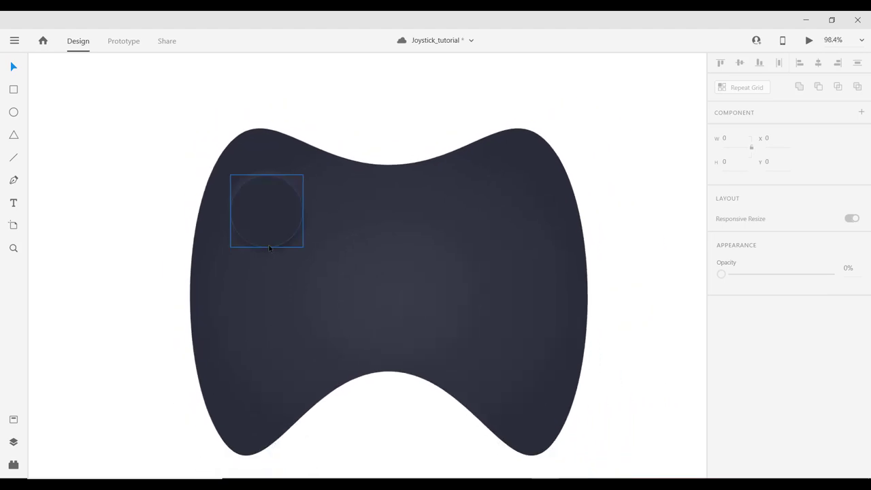
{"action": "scroll", "coordinate": [257, 245], "scroll_direction": "down", "scroll_amount": 2}
{"action": "scroll", "coordinate": [318, 247], "scroll_direction": "up", "scroll_amount": 2}
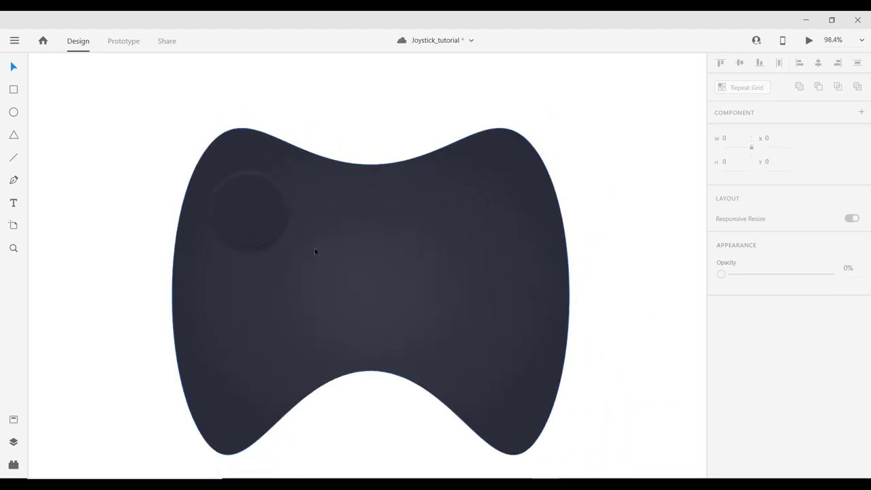
Duplicate the embossed circle group straight across to X 1120 on the controller's right side, and scale the copy to 50 × 50 about its centre.
{"action": "left_click", "coordinate": [257, 215]}
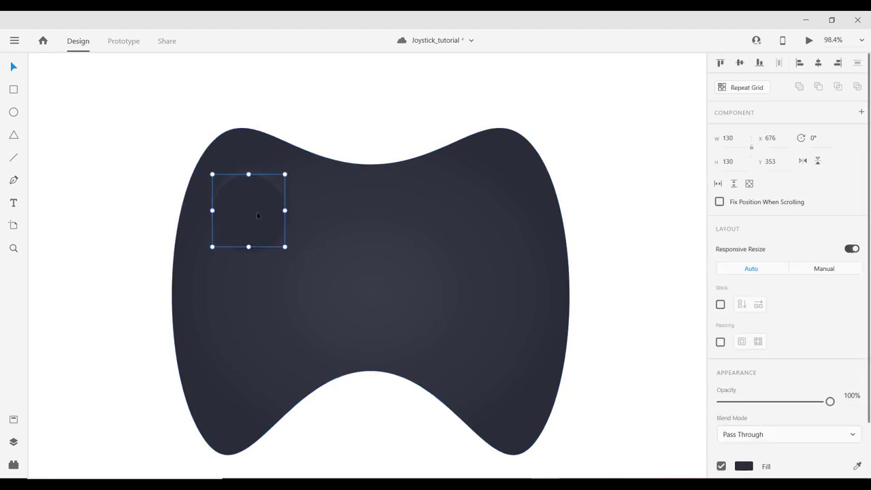
{"action": "key", "text": "alt"}
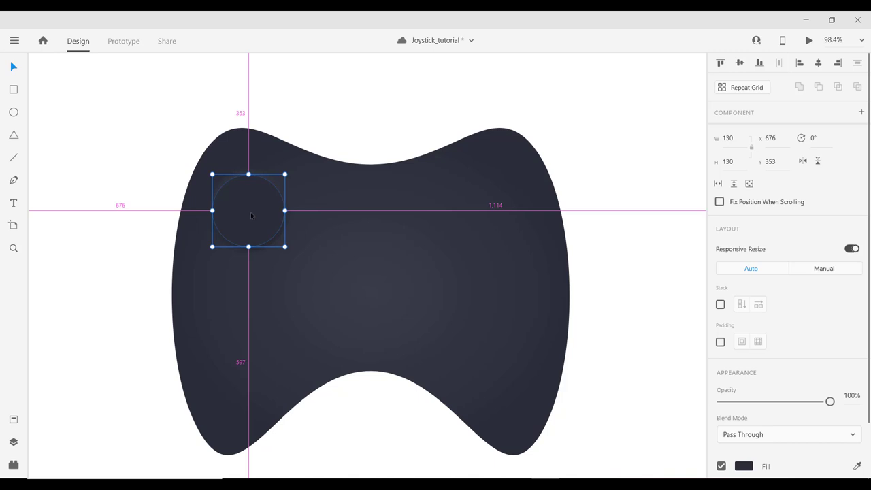
{"action": "left_click_drag", "start_coordinate": [265, 219], "coordinate": [498, 222]}
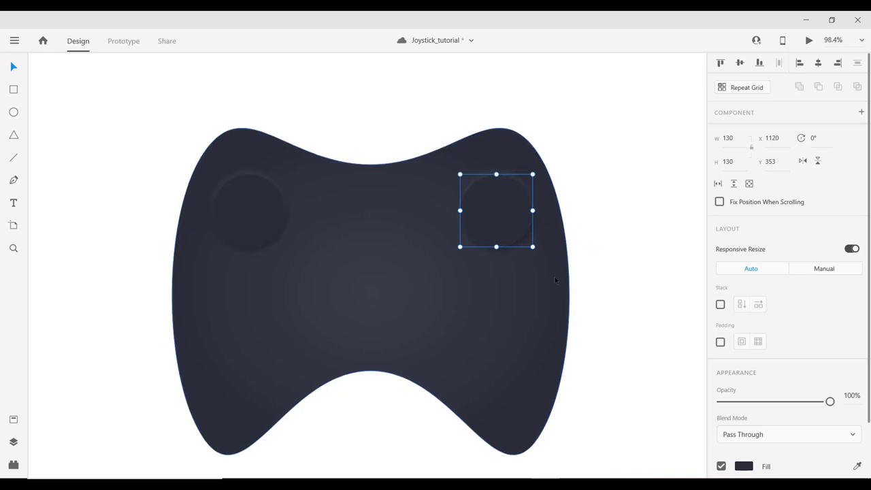
{"action": "key", "text": "alt"}
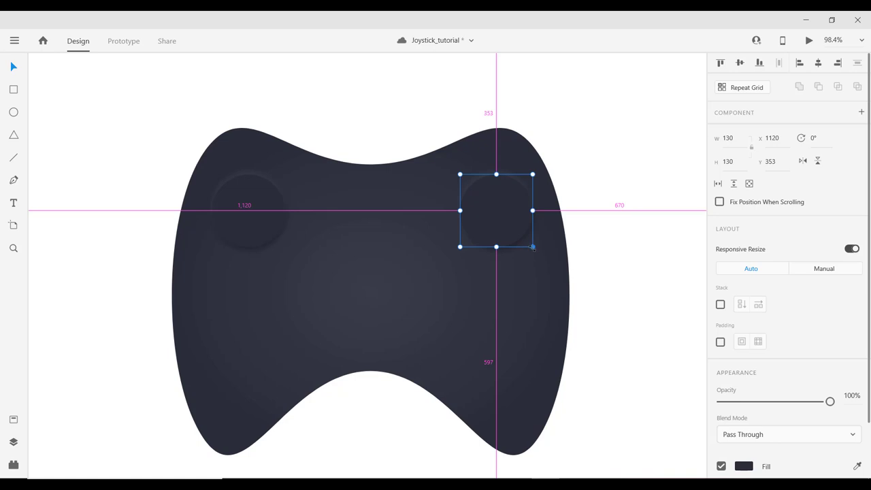
{"action": "left_click_drag", "start_coordinate": [533, 248], "coordinate": [514, 225]}
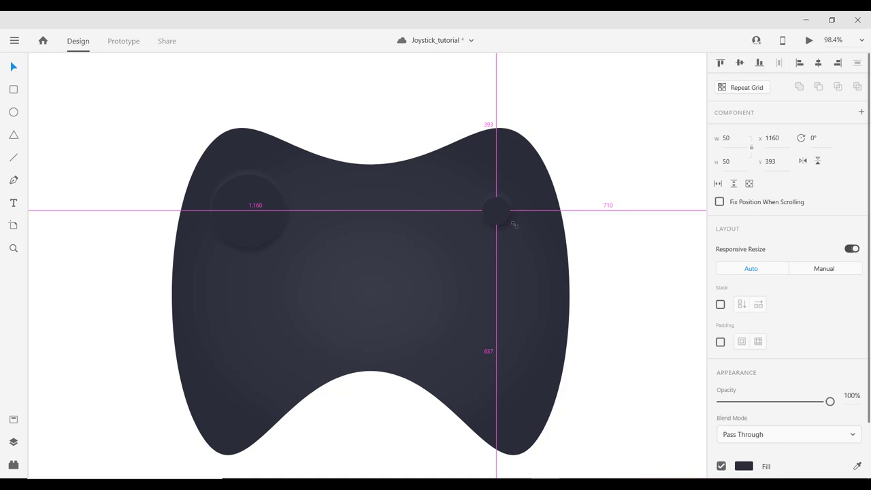
{"action": "left_click_drag", "start_coordinate": [514, 224], "coordinate": [513, 224]}
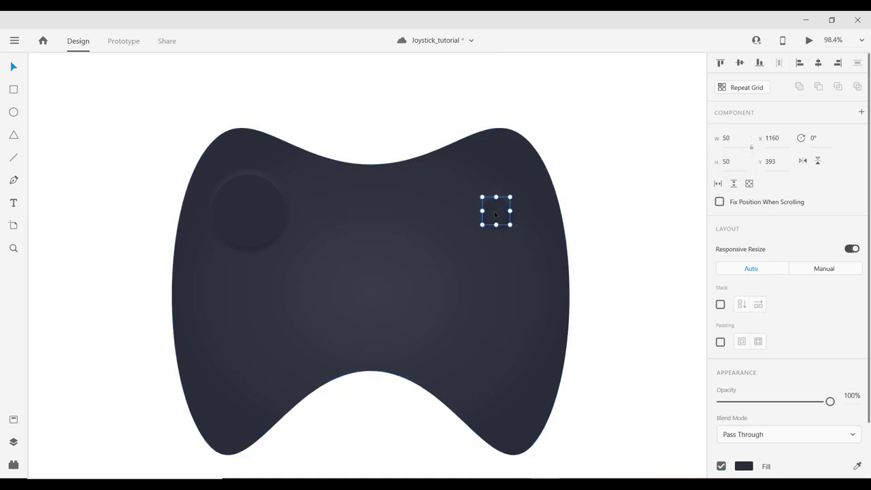
Reposition the small circle and duplicate it to form upper, lower and left buttons, with the left one at X 1106, Y 393.
{"action": "left_click_drag", "start_coordinate": [495, 214], "coordinate": [504, 185]}
{"action": "left_click_drag", "start_coordinate": [503, 194], "coordinate": [466, 209]}
{"action": "key", "text": "super+space"}
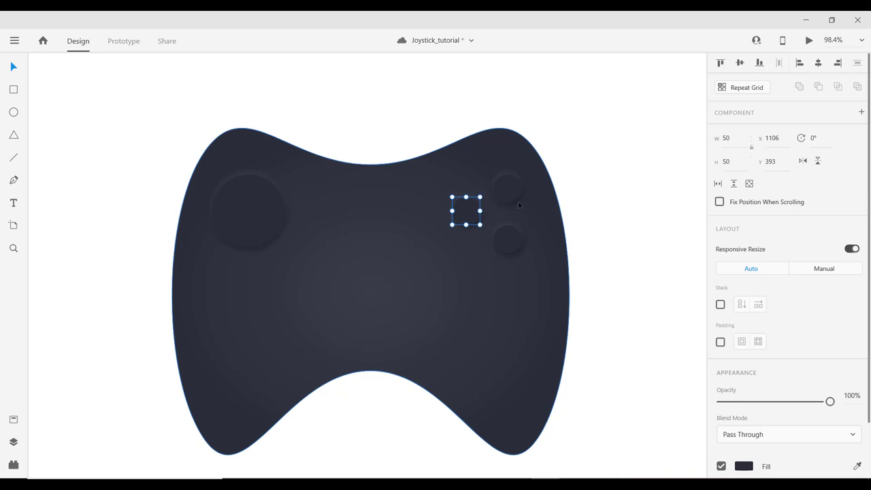
Spread the two vertically stacked small buttons apart, moving the upper one to Y 333 and the lower one to Y 453.
{"action": "left_click", "coordinate": [509, 243]}
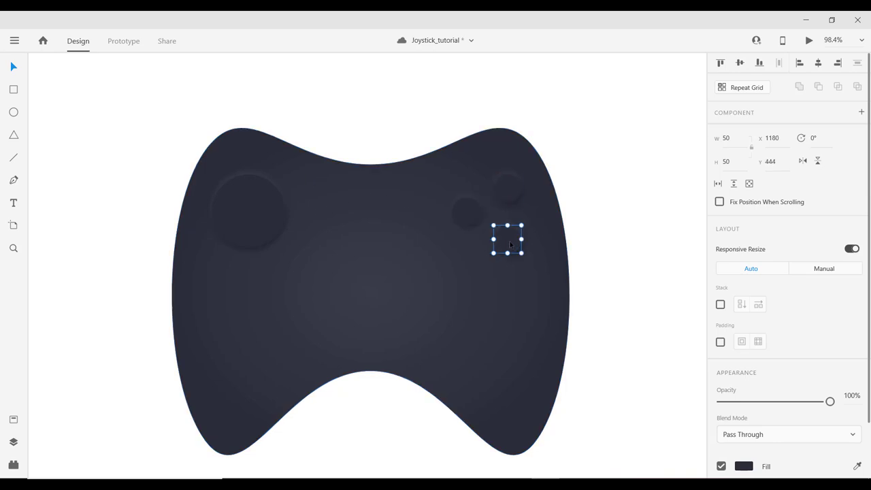
{"action": "left_click_drag", "start_coordinate": [510, 245], "coordinate": [509, 189]}
{"action": "key", "text": "shift+Up"}
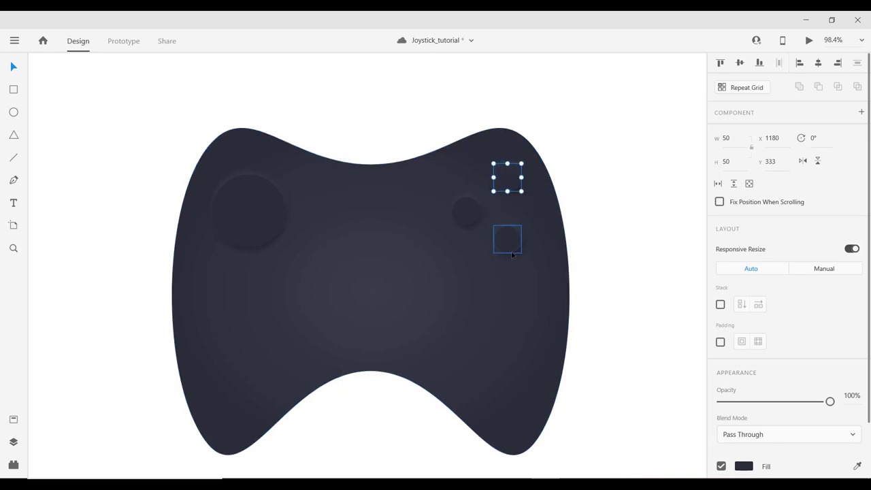
{"action": "left_click_drag", "start_coordinate": [510, 240], "coordinate": [511, 244]}
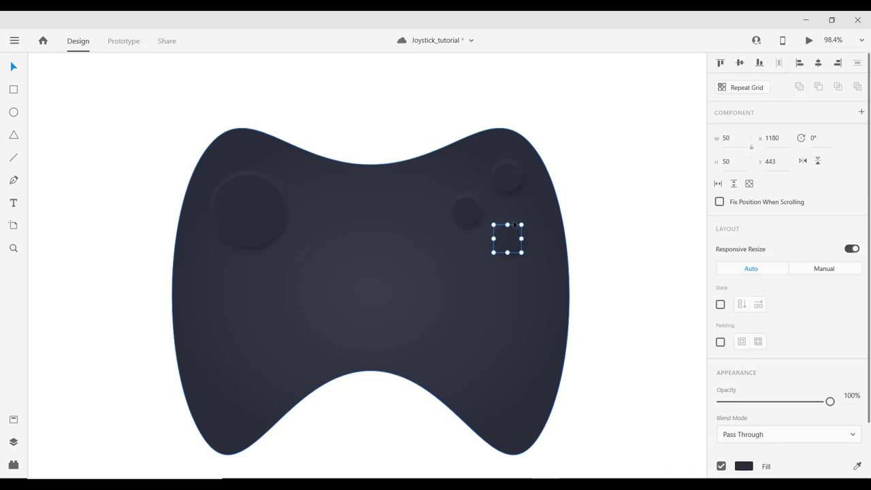
{"action": "key", "text": "shift+Down"}
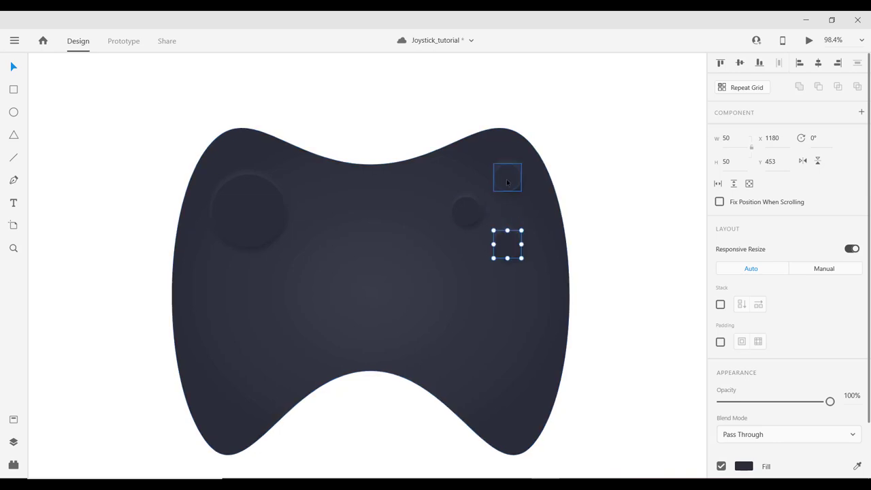
Complete a four-button diamond with a copy on the right side, and shift all four buttons left until the leftmost is at X 1097.
{"action": "left_click", "coordinate": [466, 211]}
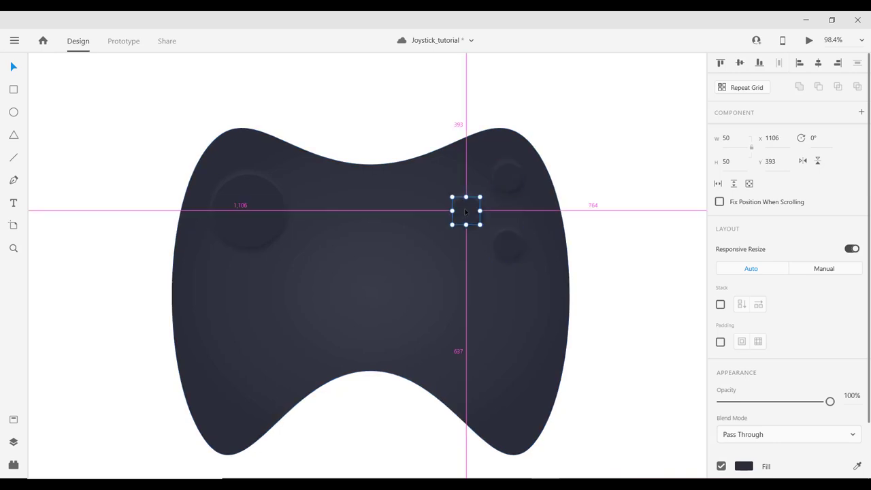
{"action": "mouse_move", "coordinate": [462, 212]}
{"action": "left_mouse_down"}
{"action": "mouse_move", "coordinate": [539, 215]}
{"action": "mouse_move", "coordinate": [468, 208]}
{"action": "mouse_move", "coordinate": [477, 208]}
{"action": "left_mouse_up"}
{"action": "left_click", "coordinate": [507, 244], "text": "shift"}
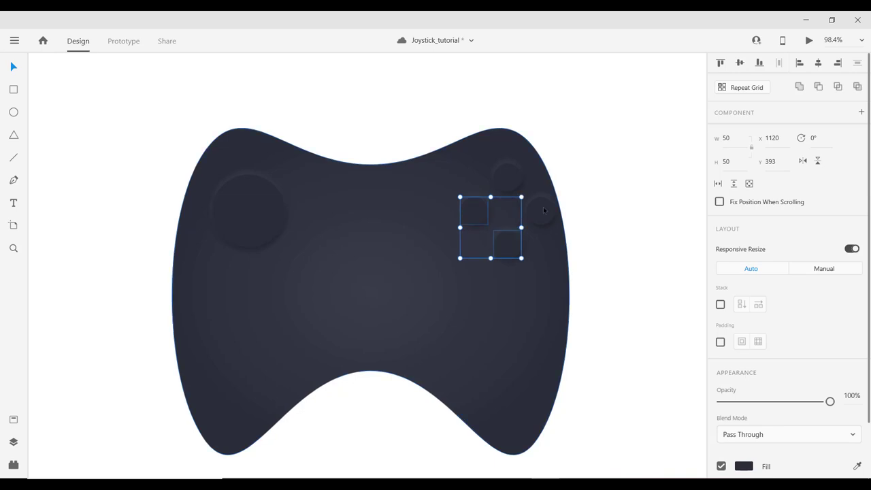
{"action": "left_click", "coordinate": [543, 206], "text": "shift"}
{"action": "left_click", "coordinate": [502, 174], "text": "shift"}
{"action": "left_click_drag", "start_coordinate": [510, 182], "coordinate": [498, 175]}
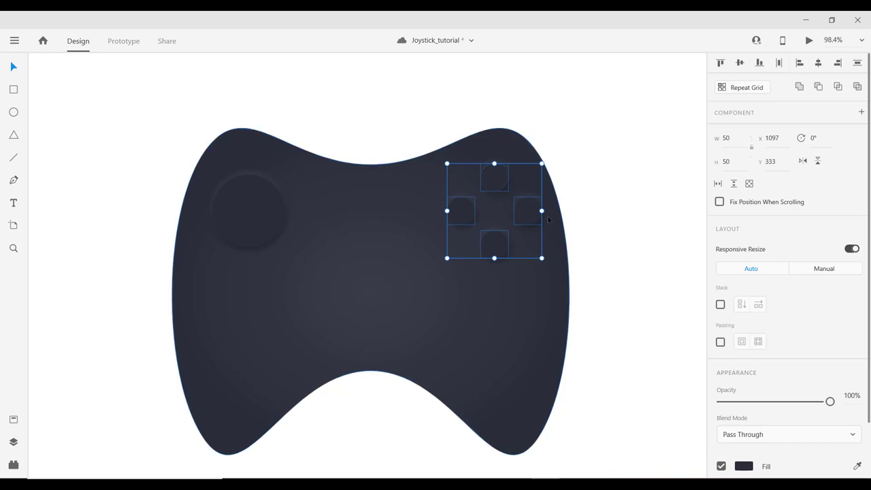
{"action": "left_click", "coordinate": [614, 203]}
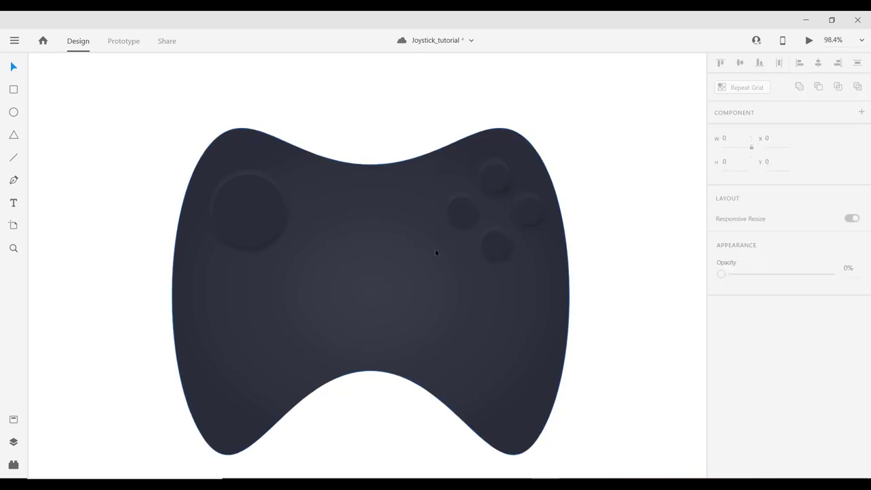
Tighten the diamond vertically by nudging the top button down slightly and the bottom button up to Y 448.
{"action": "scroll", "coordinate": [462, 227], "scroll_direction": "down", "scroll_amount": 2}
{"action": "scroll", "coordinate": [462, 222], "scroll_direction": "up", "scroll_amount": 2}
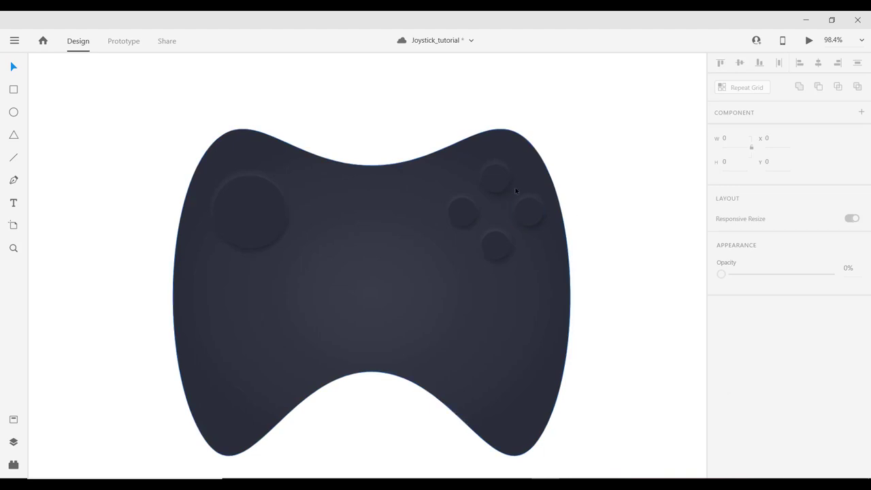
{"action": "left_click", "coordinate": [497, 175]}
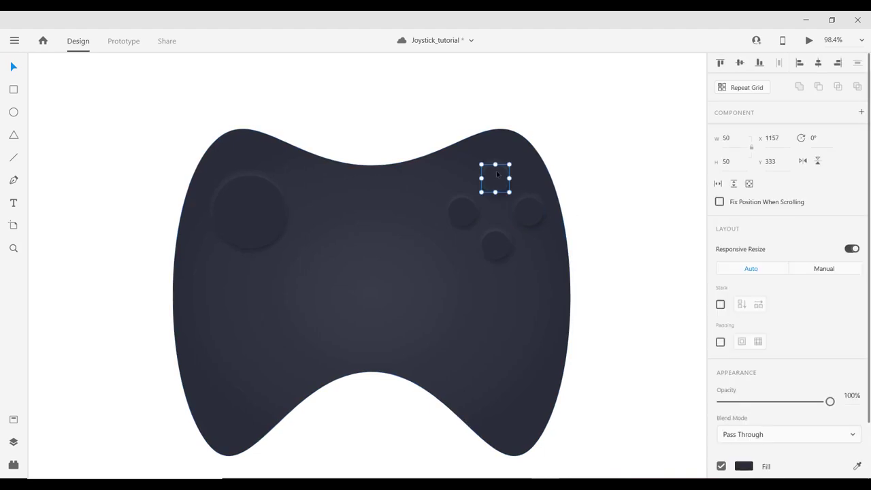
{"action": "left_click_drag", "start_coordinate": [496, 174], "coordinate": [502, 256]}
Add a white text label "X" in Poppins Bold on the controller body between the large circle and the small buttons.
{"action": "left_click", "coordinate": [13, 204]}
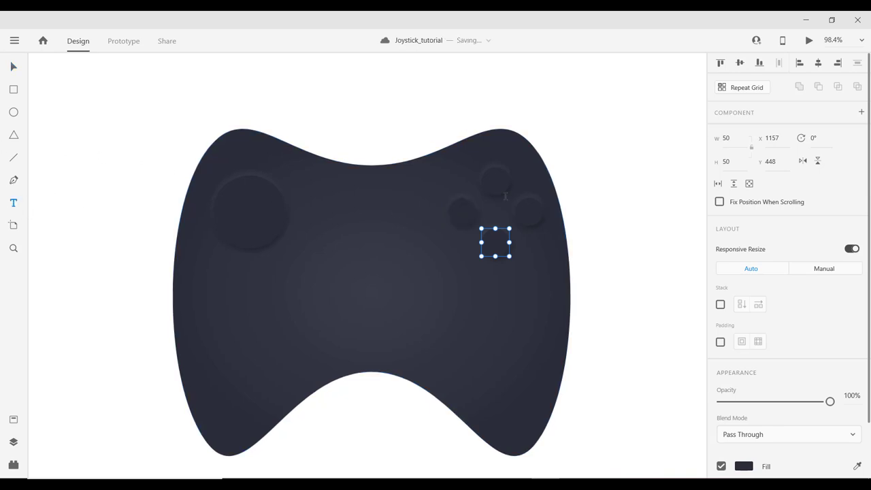
{"action": "left_click", "coordinate": [395, 211]}
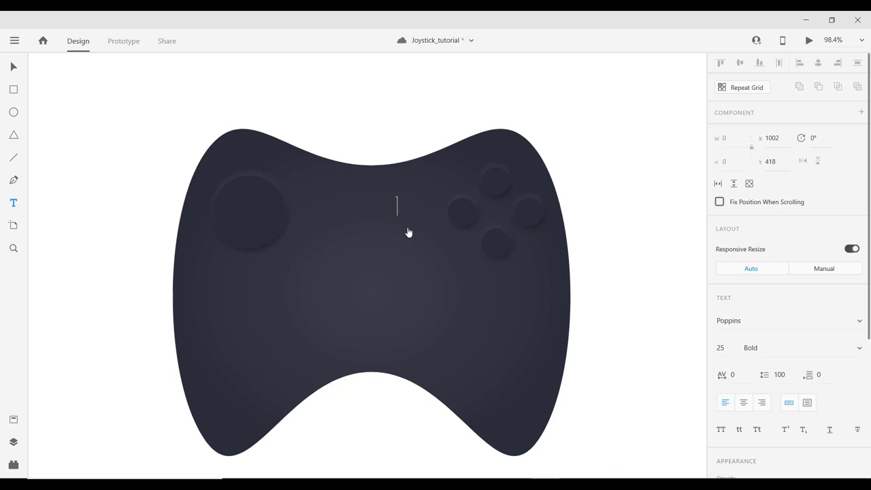
{"action": "key", "text": "super+space"}
{"action": "key", "text": "super+space"}
{"action": "key", "text": "super+space"}
{"action": "type", "text": "x"}
Set the X label's font size to 20 and centre it on the left button of the diamond.
{"action": "left_click", "coordinate": [14, 67]}
{"action": "left_click", "coordinate": [723, 347]}
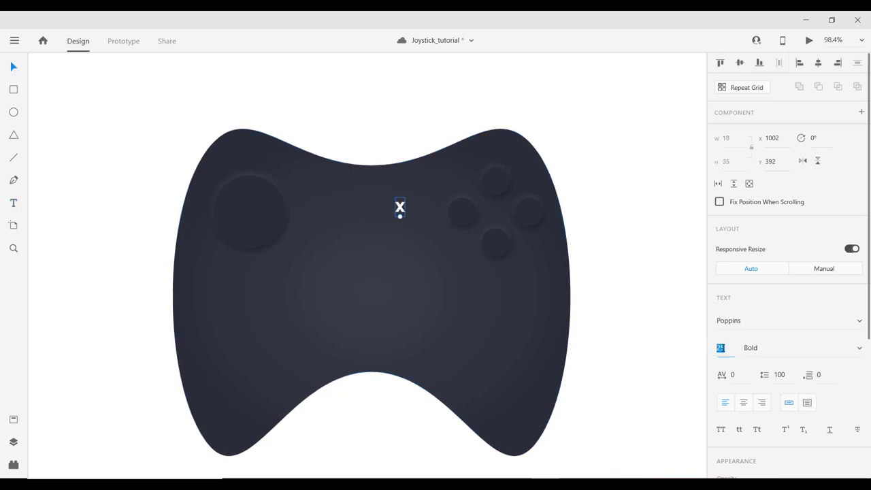
{"action": "type", "text": "20"}
{"action": "key", "text": "Return"}
{"action": "left_click_drag", "start_coordinate": [405, 211], "coordinate": [461, 212]}
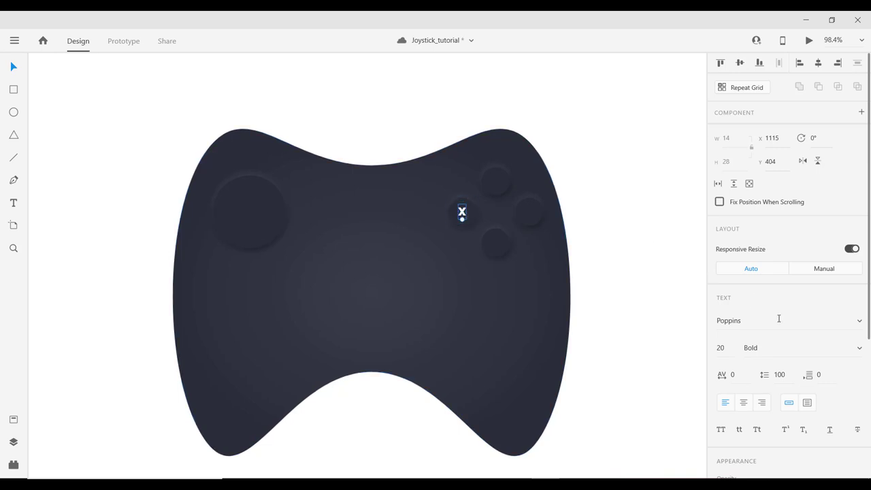
Save the document.
{"action": "scroll", "coordinate": [551, 217], "scroll_direction": "up", "scroll_amount": 2}
{"action": "scroll", "coordinate": [452, 225], "scroll_direction": "down", "scroll_amount": 5}
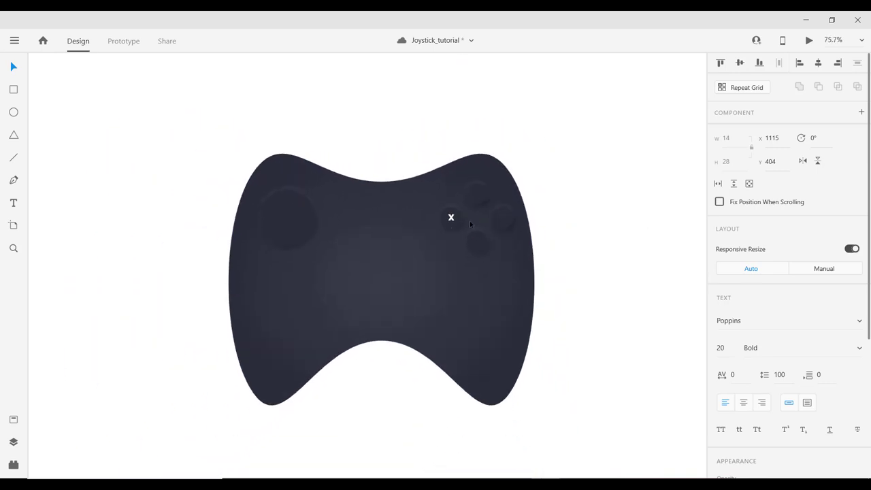
{"action": "left_click_drag", "start_coordinate": [581, 215], "coordinate": [566, 244]}
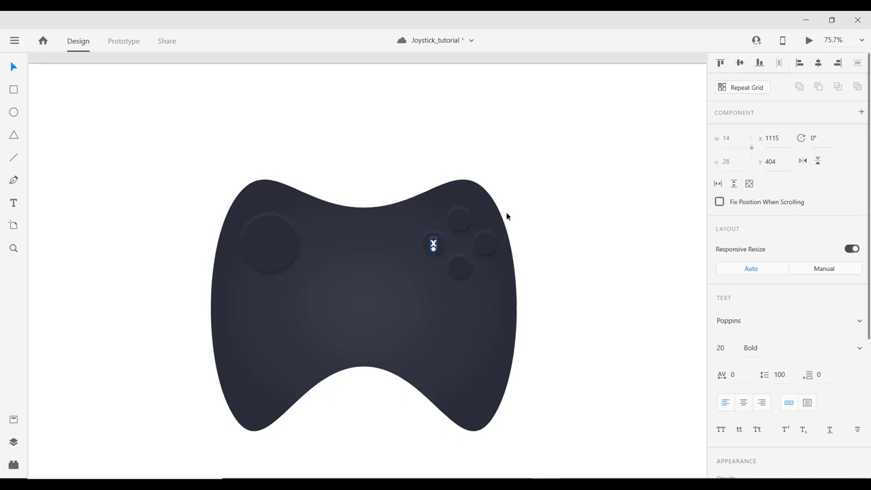
{"action": "key", "text": "ctrl+s"}
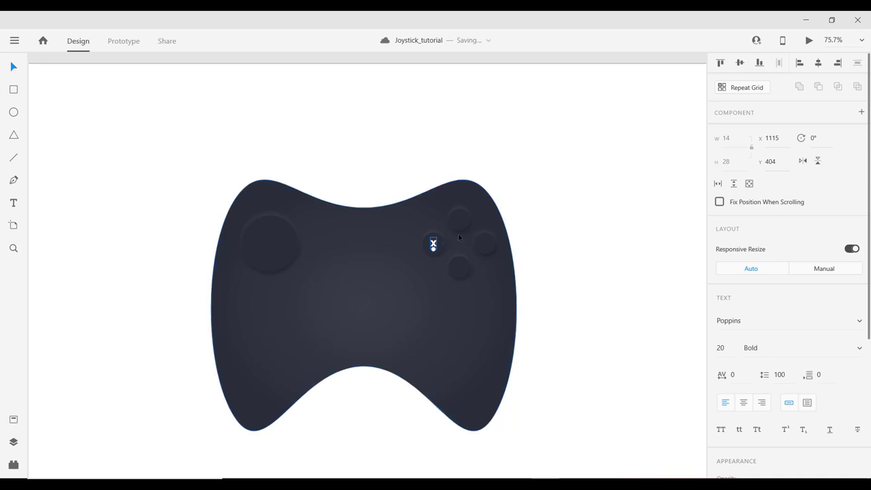
Duplicate the X label onto the top button, change the copy's text to "Y" and centre-align it.
{"action": "scroll", "coordinate": [459, 237], "scroll_direction": "up", "scroll_amount": 3}
{"action": "scroll", "coordinate": [461, 237], "scroll_direction": "down", "scroll_amount": 1}
{"action": "scroll", "coordinate": [436, 229], "scroll_direction": "down", "scroll_amount": 1}
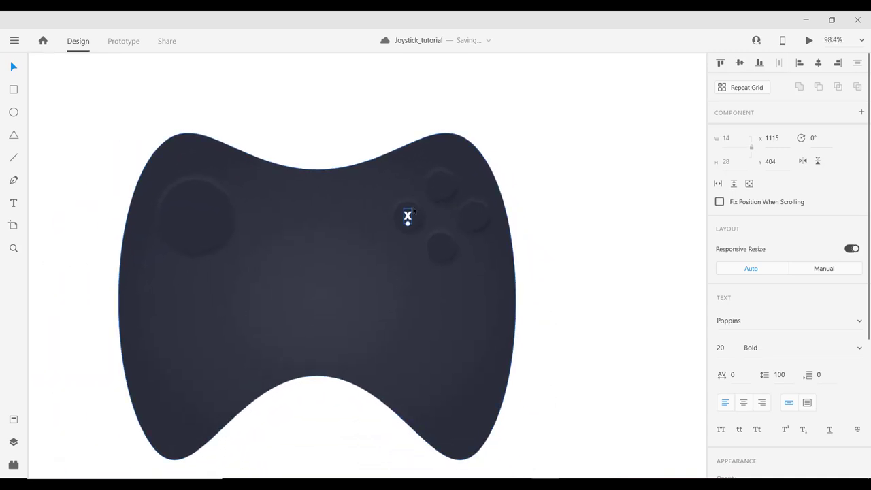
{"action": "left_click_drag", "start_coordinate": [408, 216], "coordinate": [441, 185]}
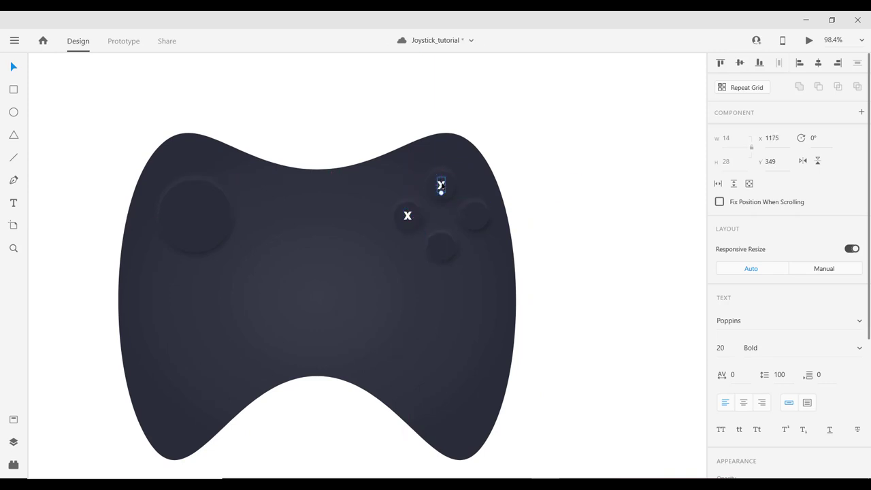
{"action": "double_click", "coordinate": [440, 185]}
{"action": "type", "text": "Y"}
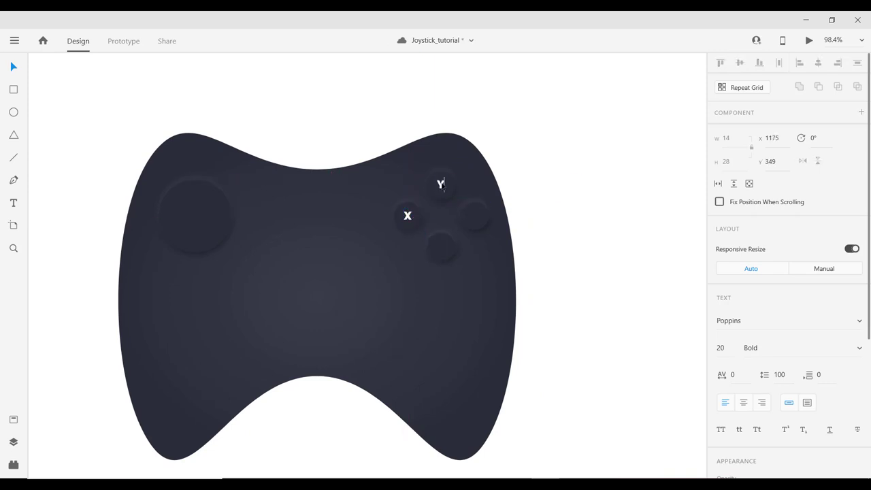
{"action": "key", "text": "Escape"}
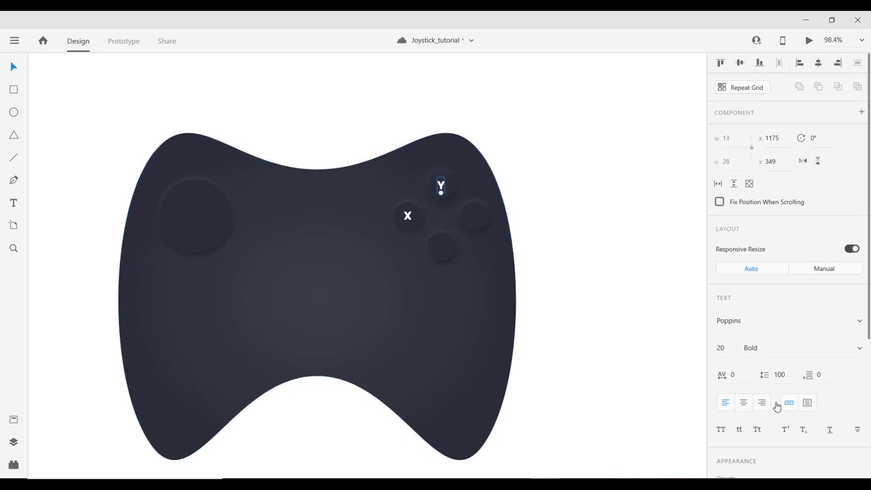
{"action": "left_click", "coordinate": [743, 402]}
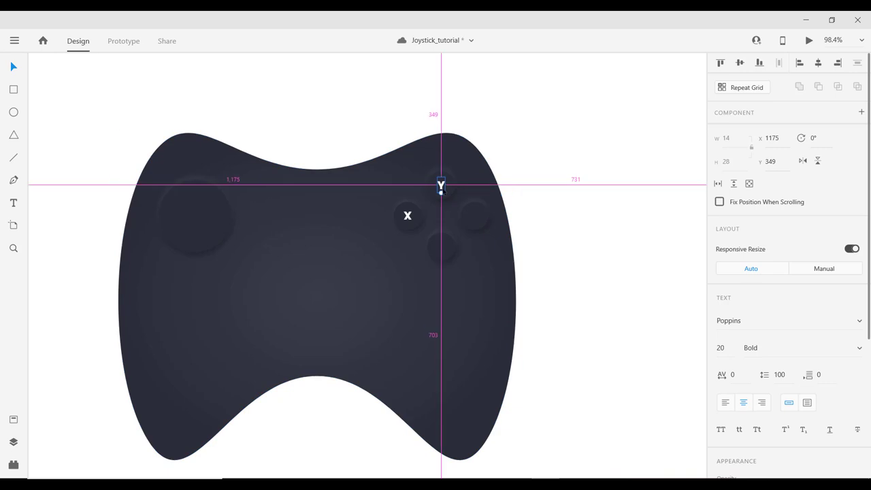
Duplicate the Y label onto the right button of the diamond and change the copy's text to "B".
{"action": "left_click_drag", "start_coordinate": [441, 189], "coordinate": [474, 219]}
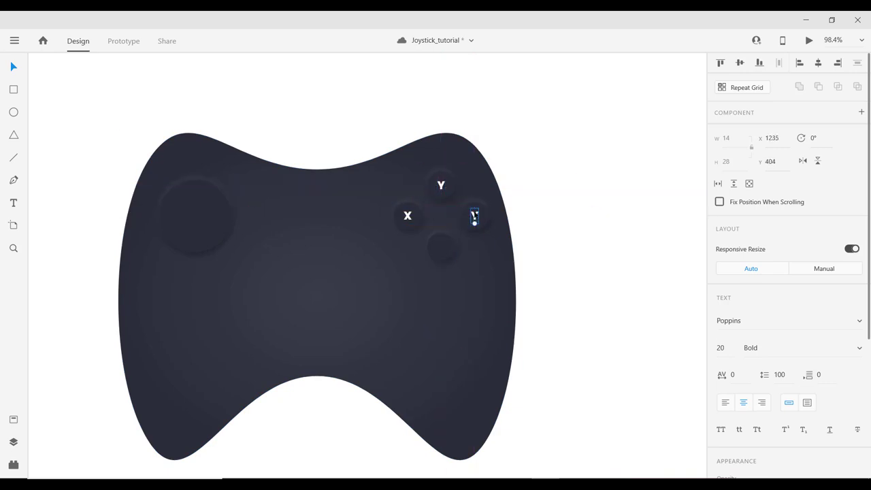
{"action": "left_click", "coordinate": [486, 218], "text": "shift"}
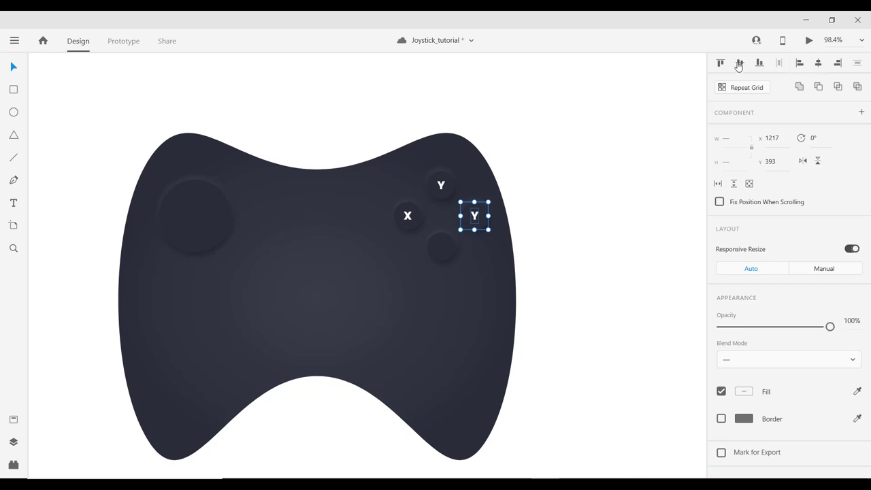
{"action": "left_click", "coordinate": [556, 339]}
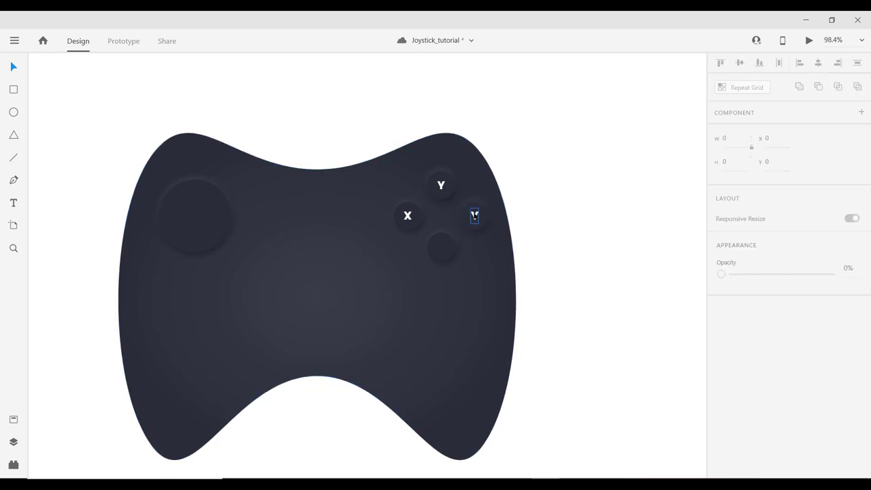
{"action": "double_click", "coordinate": [474, 215]}
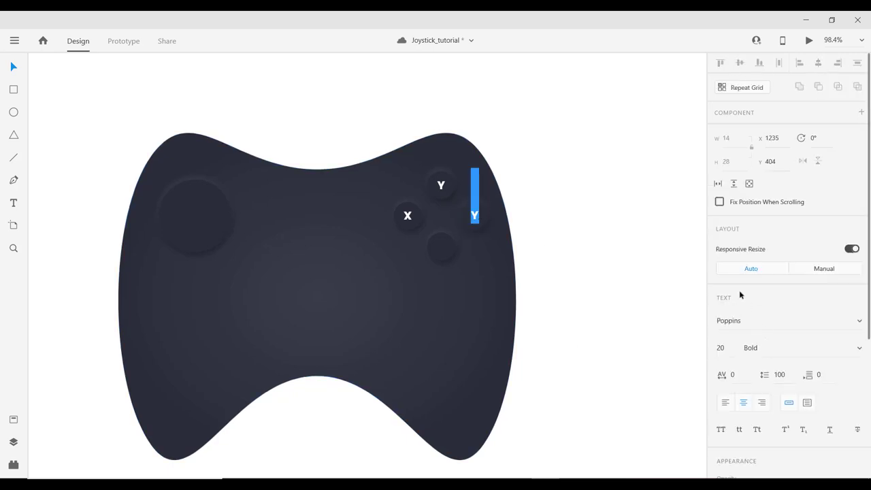
{"action": "type", "text": "B"}
{"action": "key", "text": "Escape"}
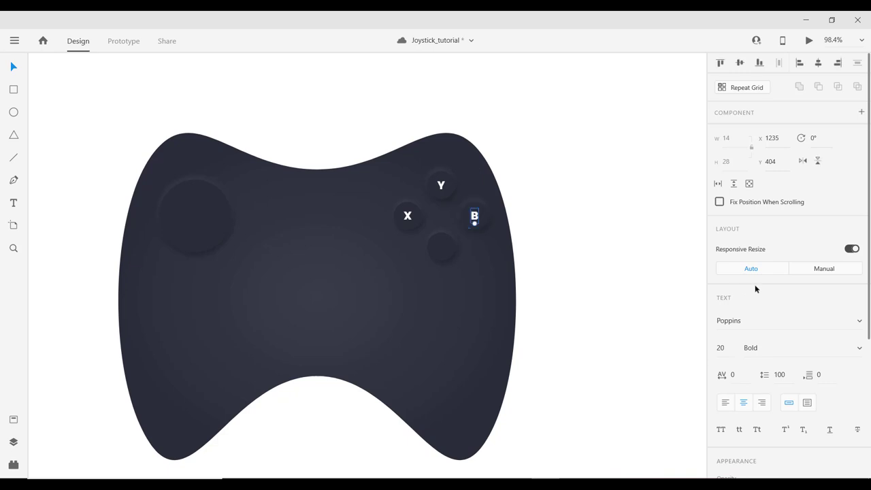
Duplicate the B label onto the lowest button of the diamond, change the copy's text to "A" and save the document.
{"action": "left_click_drag", "start_coordinate": [475, 217], "coordinate": [441, 246]}
{"action": "scroll", "coordinate": [440, 246], "scroll_direction": "up", "scroll_amount": 3}
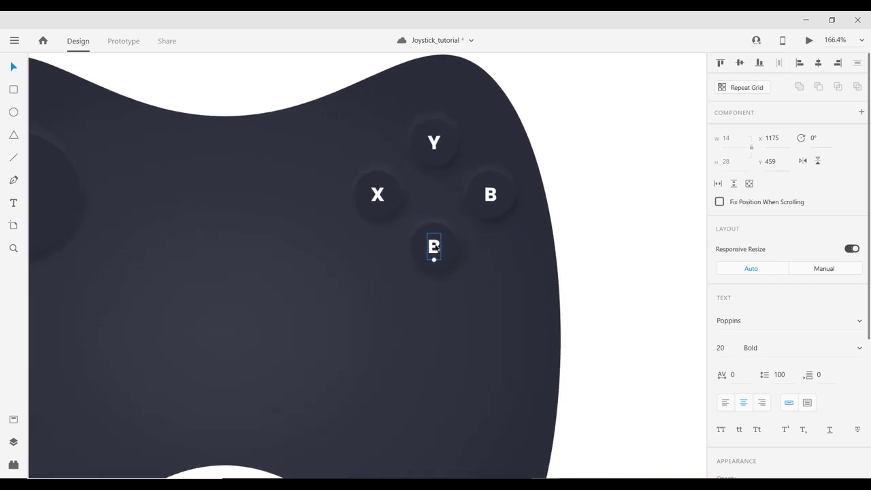
{"action": "double_click", "coordinate": [436, 248]}
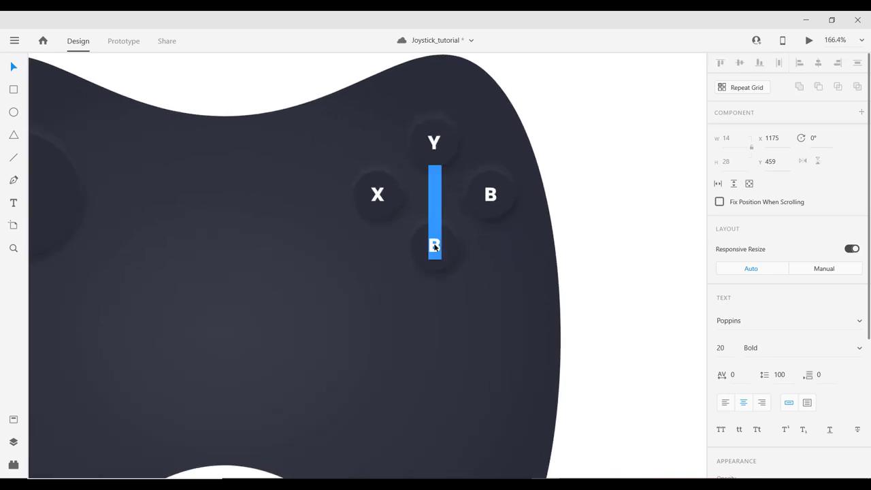
{"action": "type", "text": "A"}
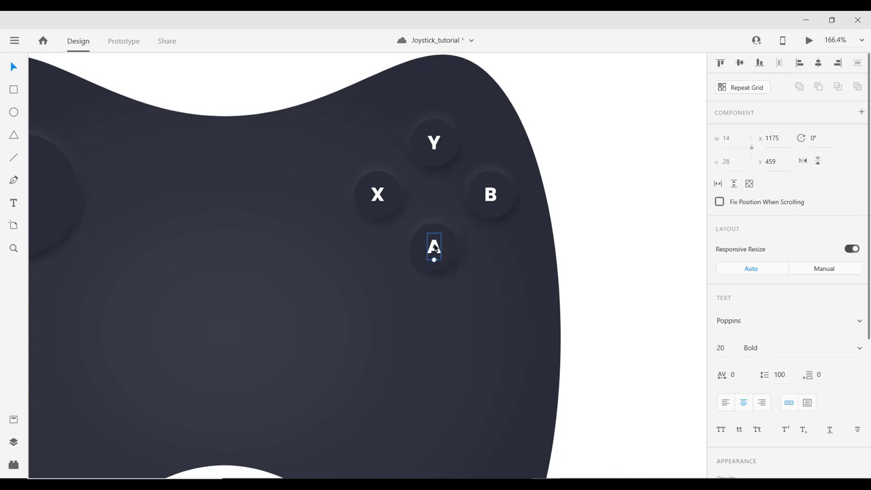
{"action": "key", "text": "Escape"}
{"action": "scroll", "coordinate": [444, 246], "scroll_direction": "down", "scroll_amount": 5}
{"action": "scroll", "coordinate": [357, 270], "scroll_direction": "up", "scroll_amount": 1}
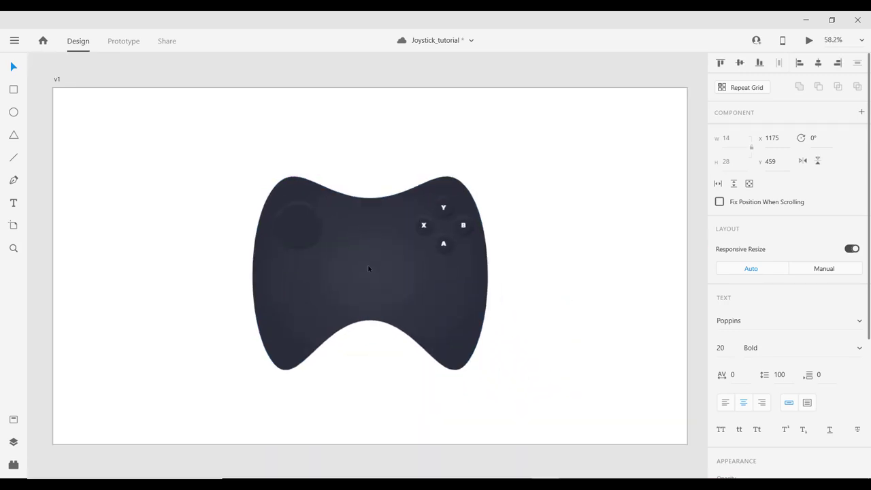
{"action": "scroll", "coordinate": [357, 270], "scroll_direction": "down", "scroll_amount": 1}
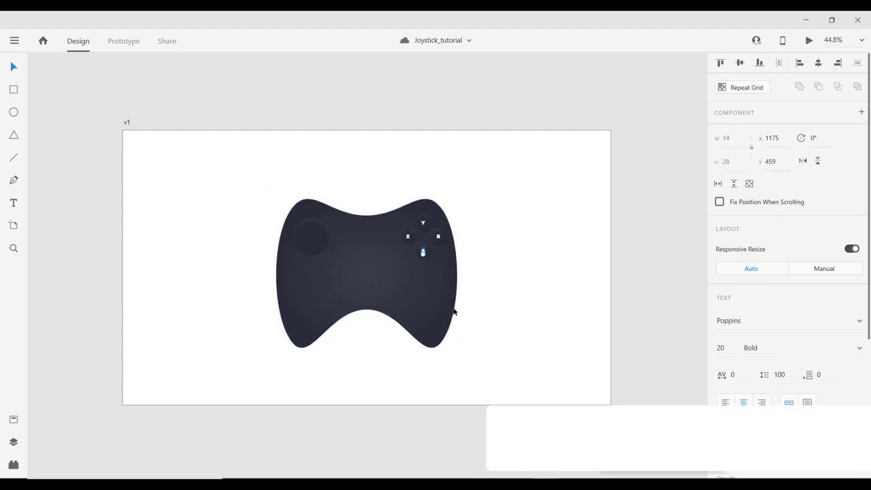
Draw a circle on the lower middle of the controller body and set its size to 75 × 75.
{"action": "left_click", "coordinate": [425, 279]}
{"action": "scroll", "coordinate": [328, 271], "scroll_direction": "up", "scroll_amount": 1}
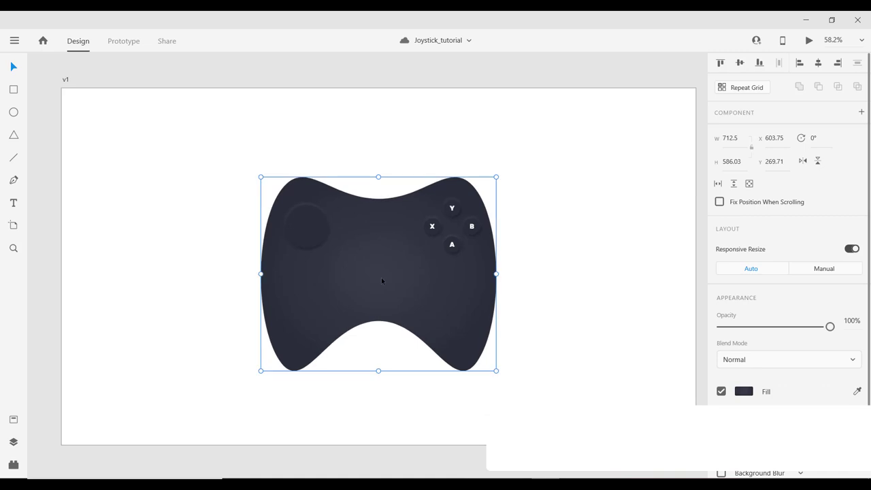
{"action": "left_click_drag", "start_coordinate": [381, 277], "coordinate": [346, 229]}
{"action": "key", "text": "alt"}
{"action": "scroll", "coordinate": [281, 222], "scroll_direction": "up", "scroll_amount": 1}
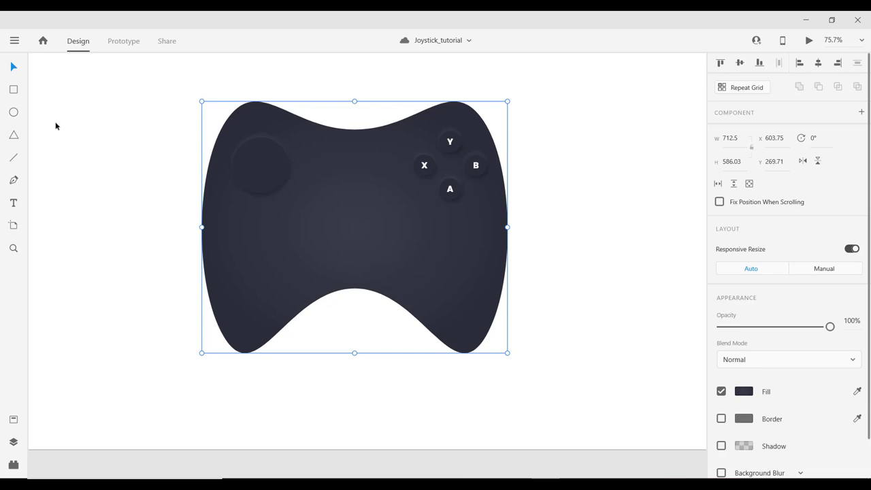
{"action": "left_click", "coordinate": [13, 113]}
{"action": "left_click_drag", "start_coordinate": [311, 241], "coordinate": [331, 259]}
{"action": "left_click", "coordinate": [736, 139]}
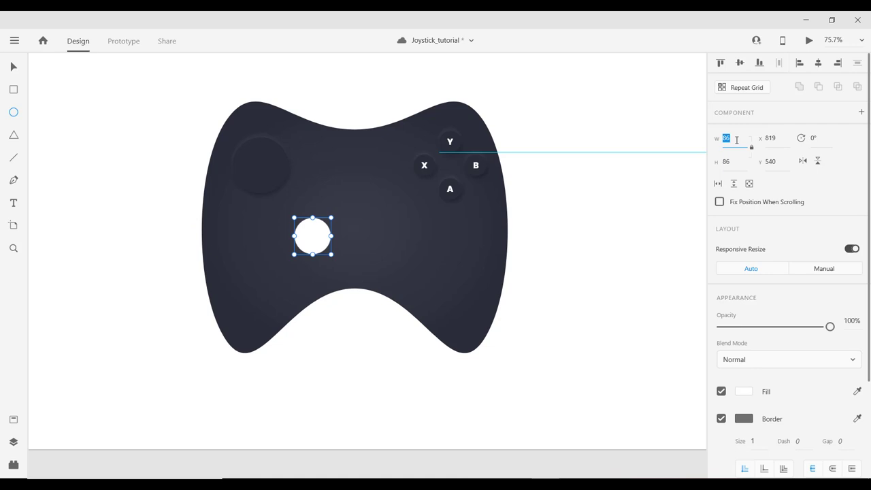
{"action": "key", "text": "Down"}
{"action": "key", "text": "Down"}
{"action": "key", "text": "Down"}
{"action": "key", "text": "Down"}
{"action": "key", "text": "Down"}
{"action": "key", "text": "Down"}
{"action": "key", "text": "Down"}
{"action": "key", "text": "Down"}
{"action": "key", "text": "Down"}
{"action": "key", "text": "Down"}
{"action": "key", "text": "Down"}
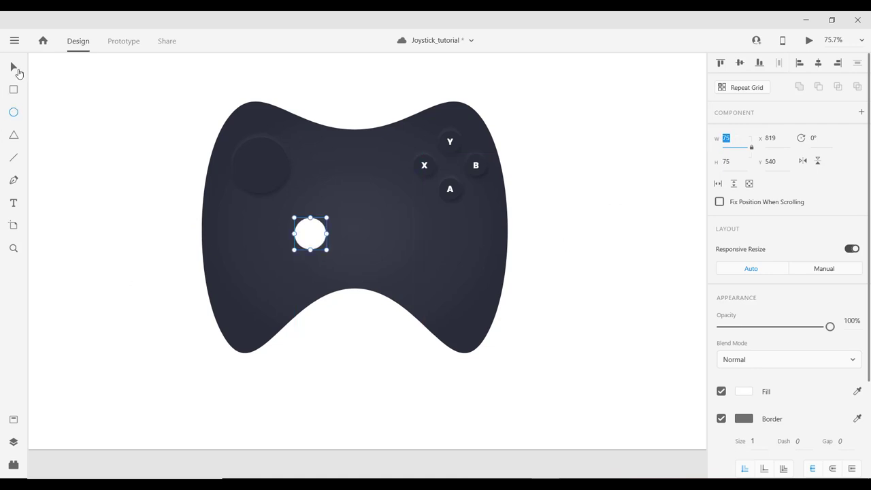
Move the white circle to just above the body's lower arch, slightly left of centre, at about X 885, Y 578.
{"action": "left_click", "coordinate": [15, 68]}
{"action": "left_click_drag", "start_coordinate": [309, 237], "coordinate": [339, 254]}
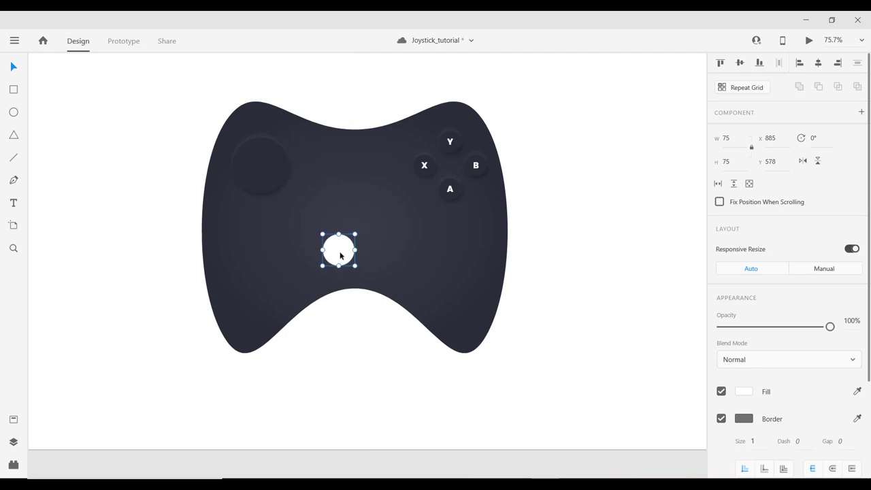
{"action": "scroll", "coordinate": [363, 272], "scroll_direction": "up", "scroll_amount": 3, "text": "alt"}
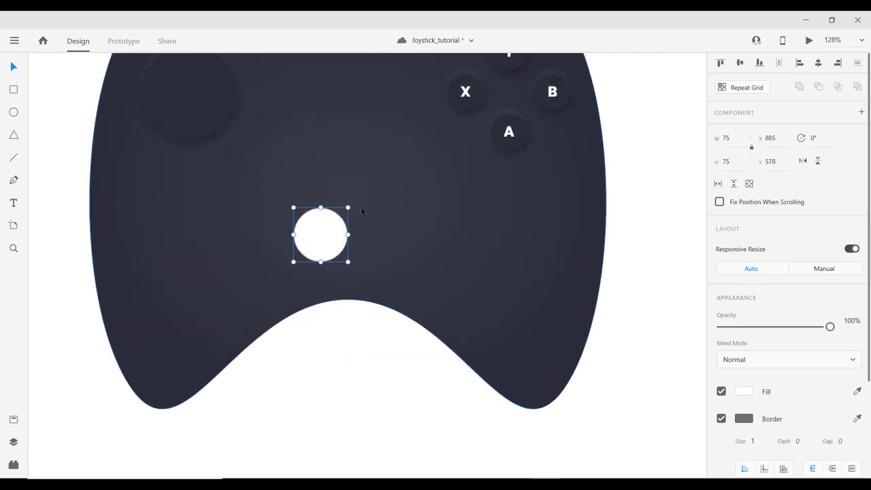
{"action": "left_click_drag", "start_coordinate": [368, 179], "coordinate": [405, 238]}
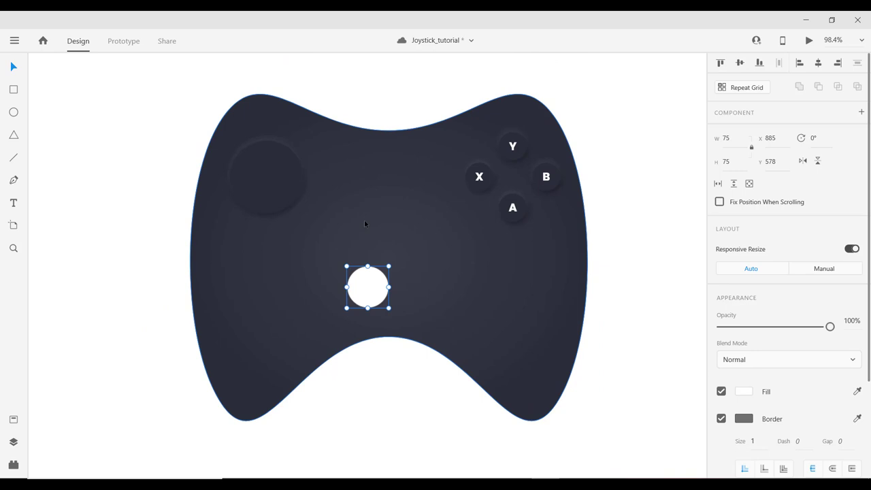
Remove the circle's border and fill it with the saved dark swatch #2C2E38.
{"action": "left_click", "coordinate": [721, 418]}
{"action": "left_click", "coordinate": [741, 393]}
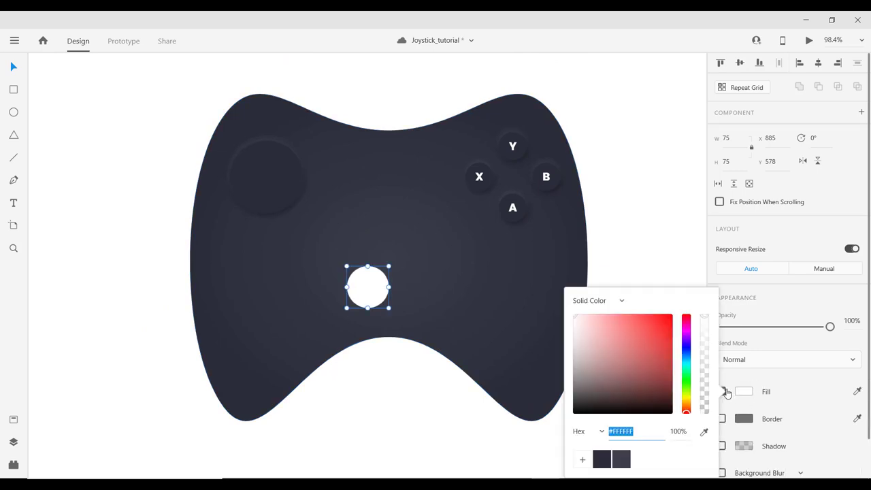
{"action": "left_click", "coordinate": [601, 460]}
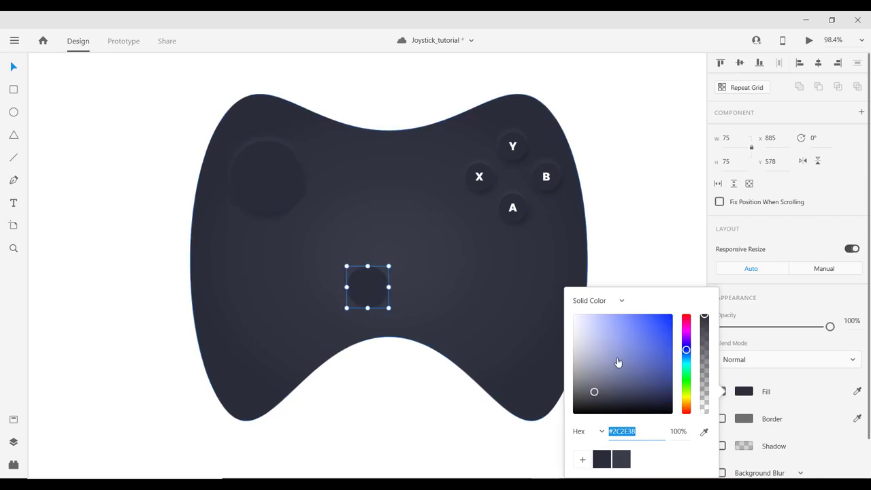
{"action": "left_click", "coordinate": [414, 296]}
Duplicate the large embossed circle from the upper left of the controller to just above the small dark circle.
{"action": "left_click_drag", "start_coordinate": [314, 196], "coordinate": [278, 180]}
{"action": "double_click", "coordinate": [230, 153]}
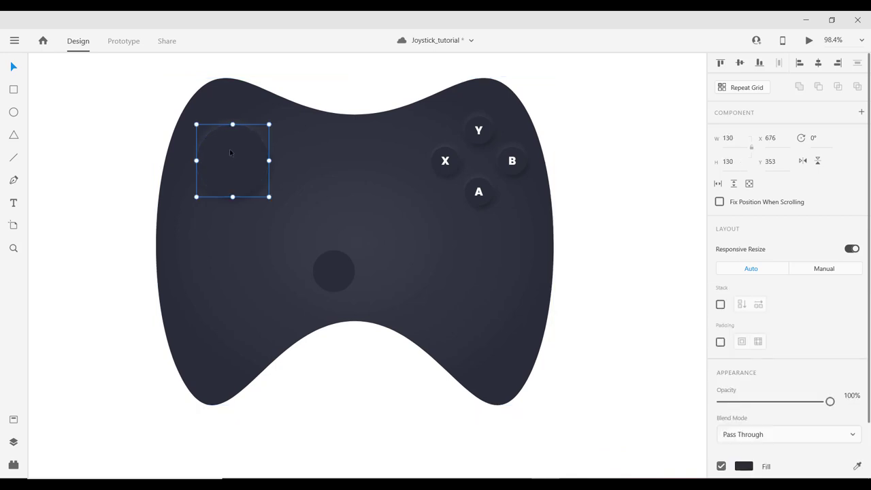
{"action": "key", "text": "alt"}
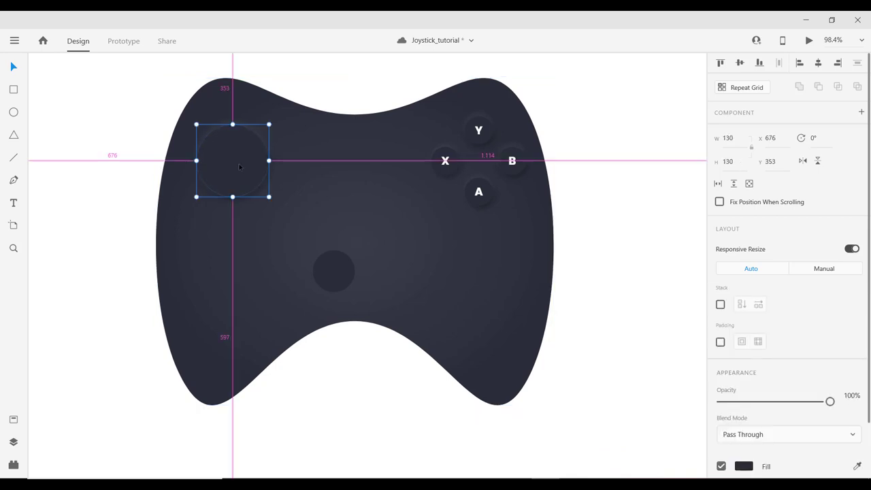
{"action": "left_click_drag", "start_coordinate": [239, 166], "coordinate": [321, 206]}
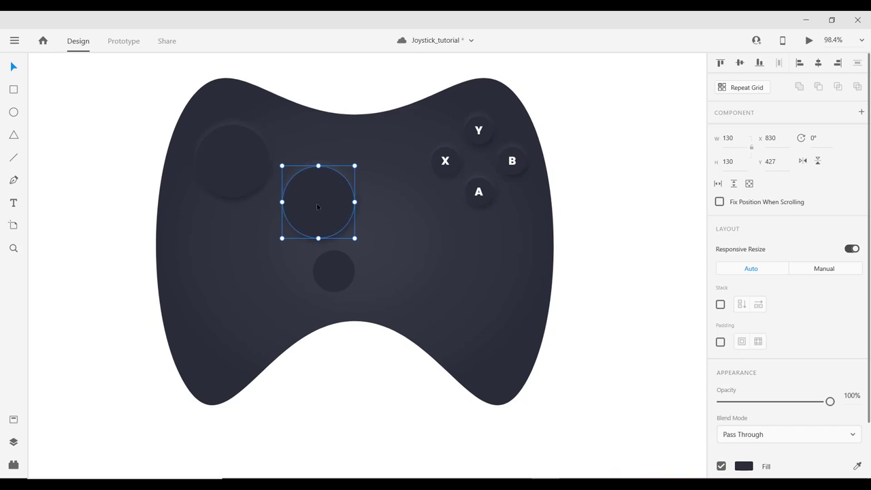
{"action": "key", "text": "ctrl+z"}
{"action": "key", "text": "ctrl+shift+z"}
Scale the embossed copy down to 60 × 60 and centre it on the 75 px dark circle.
{"action": "left_click_drag", "start_coordinate": [327, 203], "coordinate": [338, 213]}
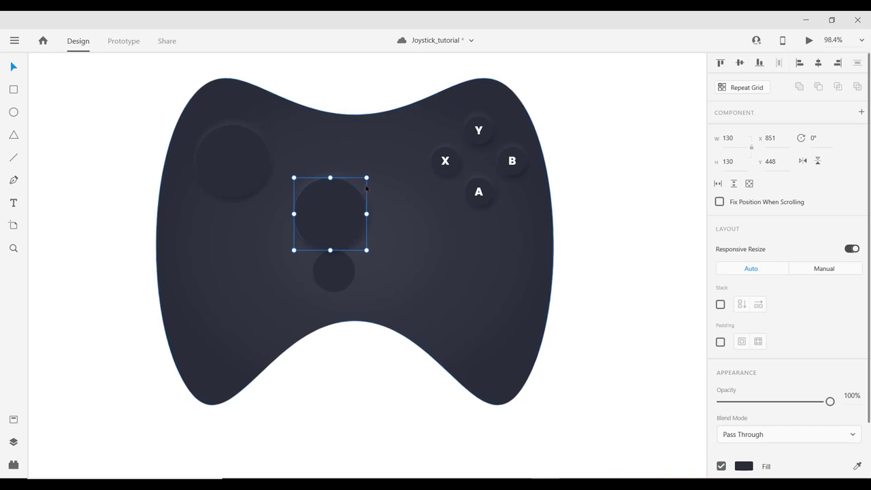
{"action": "left_click_drag", "start_coordinate": [366, 178], "coordinate": [353, 196]}
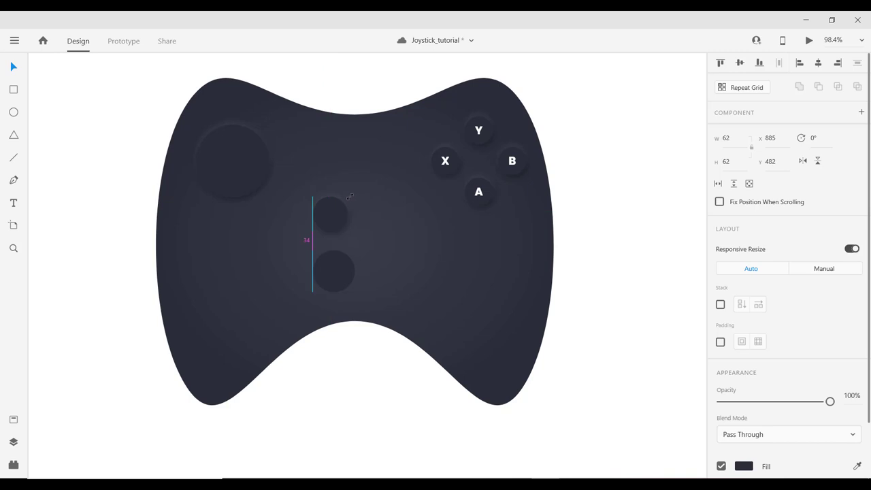
{"action": "left_click_drag", "start_coordinate": [348, 197], "coordinate": [331, 271]}
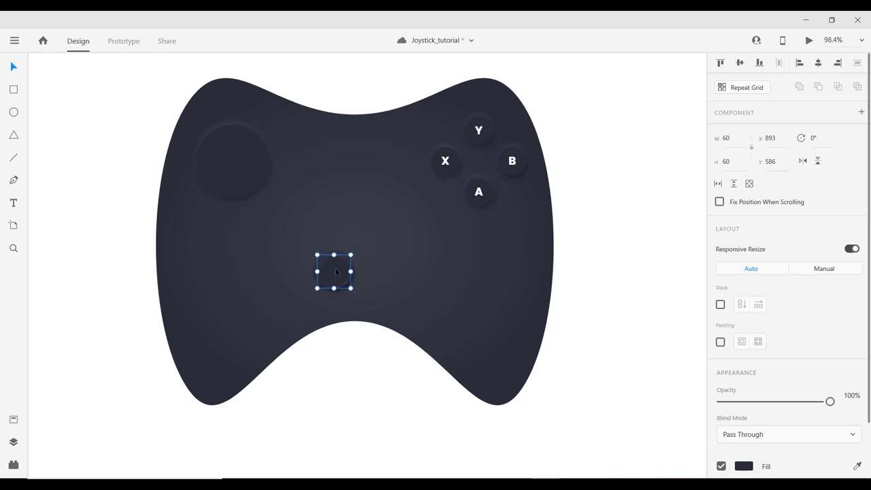
Examine how the nested thumbstick circles look close up and against the whole controller.
{"action": "scroll", "coordinate": [349, 269], "scroll_direction": "up", "scroll_amount": 3}
{"action": "scroll", "coordinate": [292, 266], "scroll_direction": "down", "scroll_amount": 3}
{"action": "scroll", "coordinate": [292, 271], "scroll_direction": "down", "scroll_amount": 3}
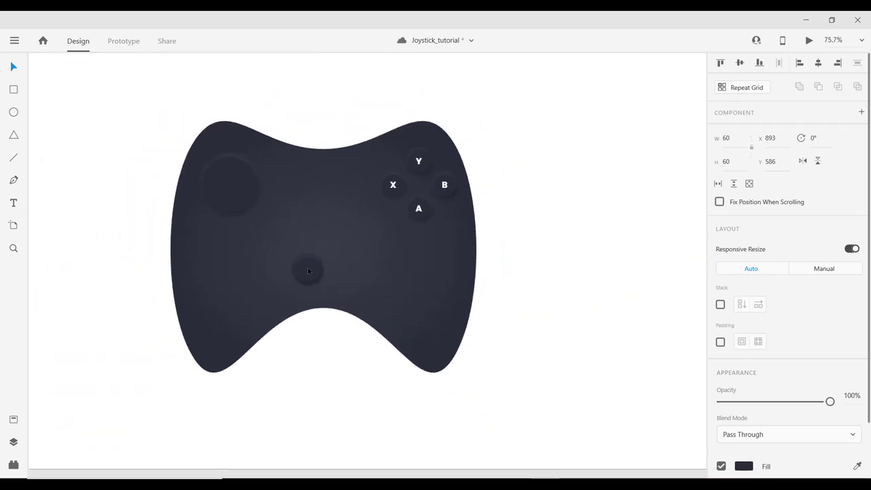
{"action": "scroll", "coordinate": [308, 267], "scroll_direction": "up", "scroll_amount": 5}
{"action": "scroll", "coordinate": [306, 277], "scroll_direction": "down", "scroll_amount": 2}
{"action": "scroll", "coordinate": [306, 279], "scroll_direction": "up", "scroll_amount": 3}
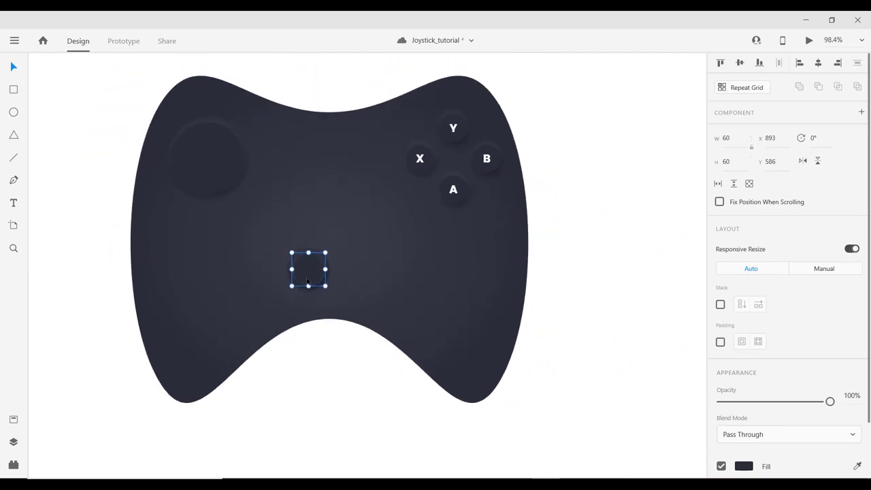
{"action": "scroll", "coordinate": [304, 271], "scroll_direction": "down", "scroll_amount": 3}
{"action": "scroll", "coordinate": [304, 271], "scroll_direction": "down", "scroll_amount": 3}
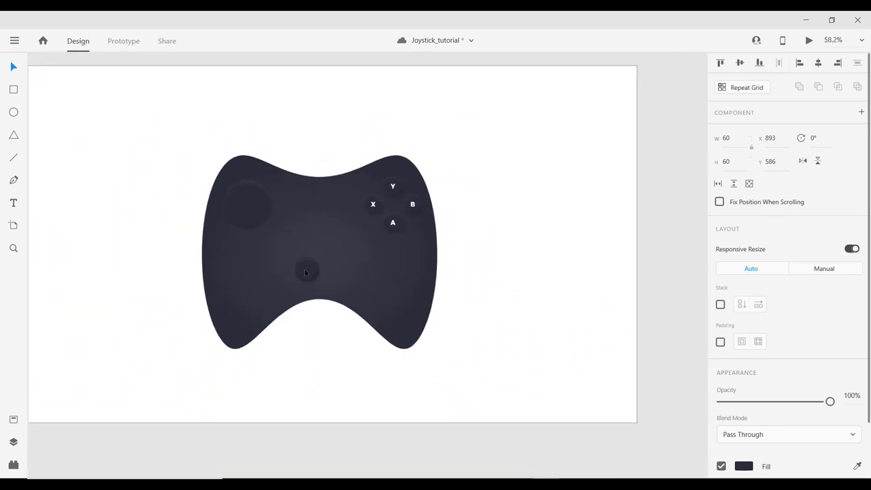
{"action": "scroll", "coordinate": [305, 272], "scroll_direction": "up", "scroll_amount": 3}
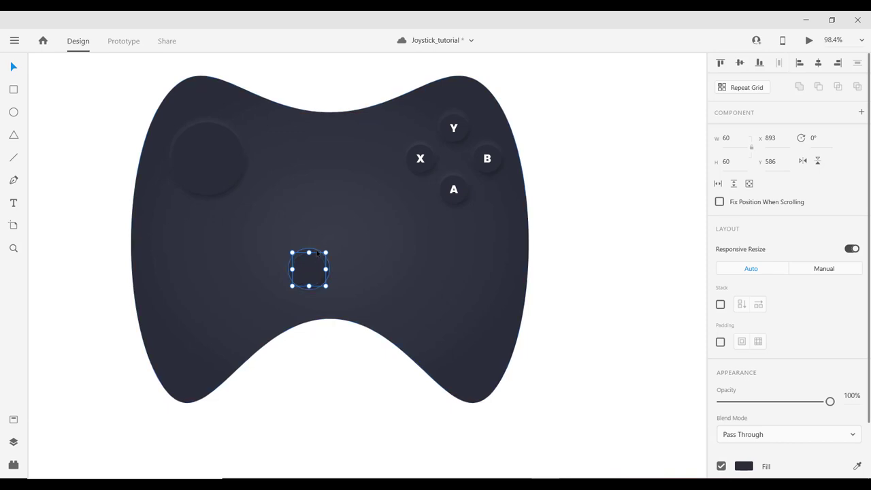
Group the embossed circle with the dark circle behind it and enlarge the group to 90 × 90.
{"action": "left_click", "coordinate": [316, 253], "text": "shift"}
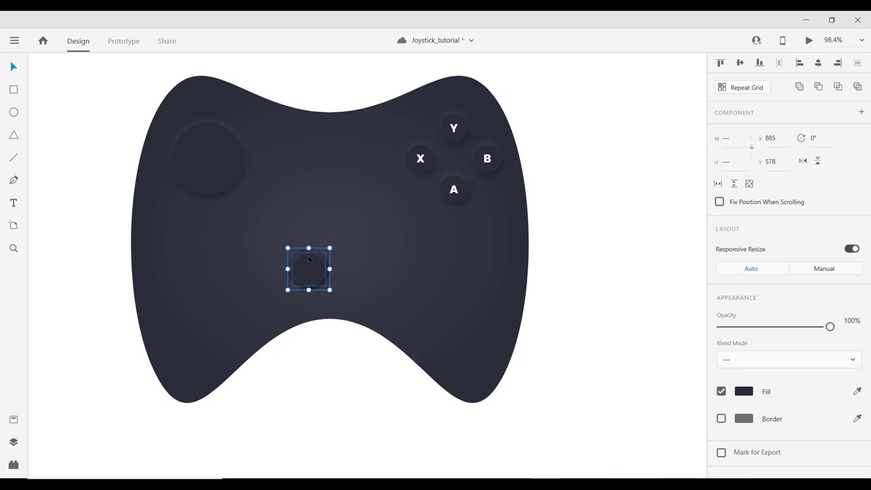
{"action": "key", "text": "ctrl+g"}
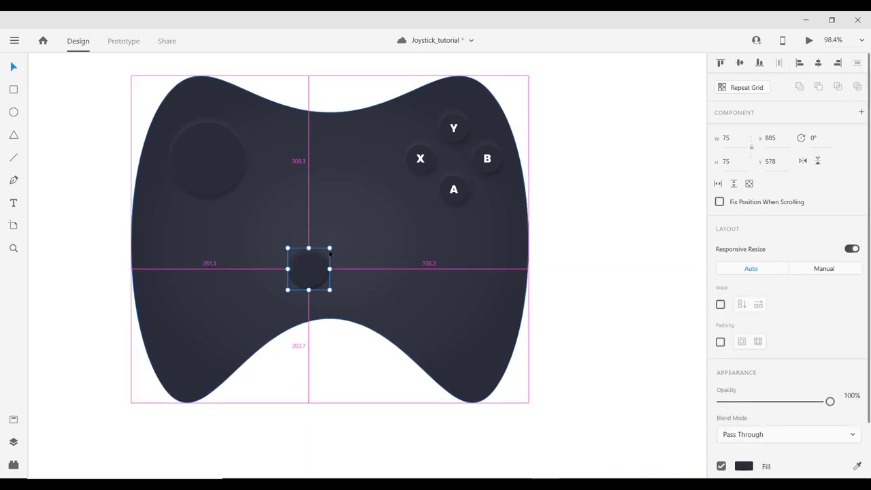
{"action": "left_click_drag", "start_coordinate": [330, 247], "coordinate": [333, 243]}
{"action": "left_click", "coordinate": [739, 139]}
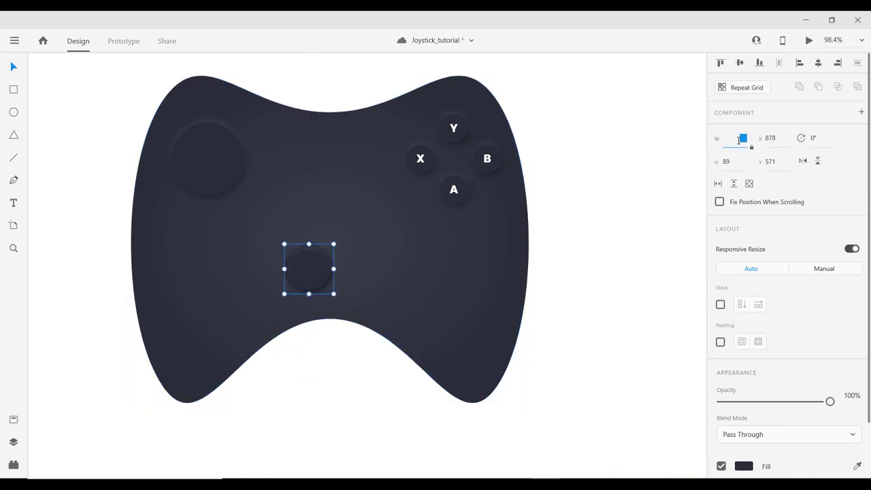
{"action": "key", "text": "alt+shift"}
{"action": "type", "text": "90"}
{"action": "key", "text": "Return"}
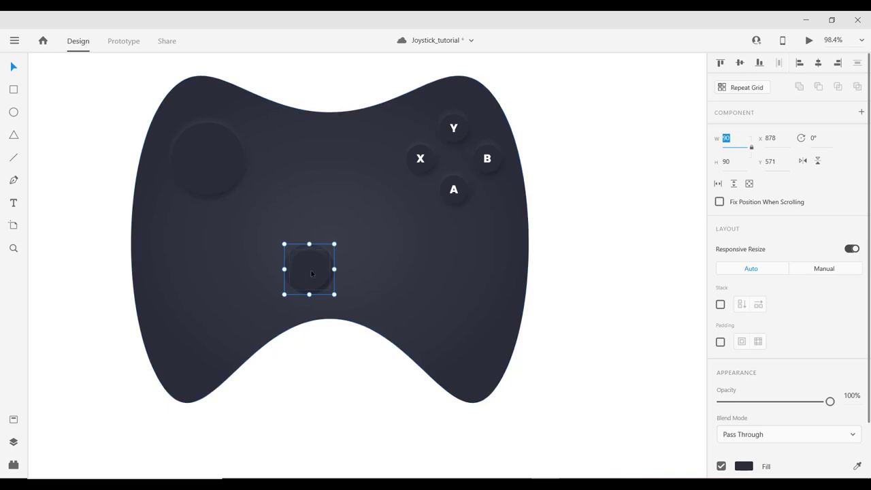
Duplicate the thumbstick group directly to the right of the original at the same height.
{"action": "left_click_drag", "start_coordinate": [313, 274], "coordinate": [358, 274]}
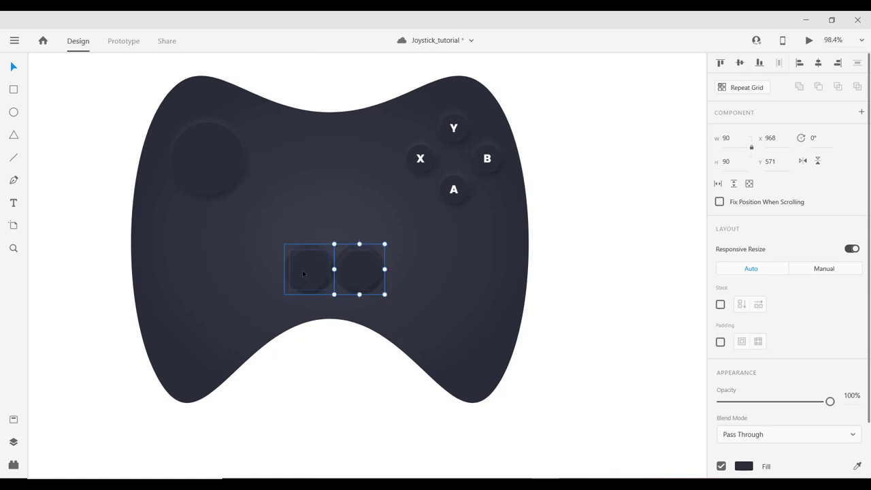
{"action": "left_click", "coordinate": [311, 274], "text": "shift"}
{"action": "left_click", "coordinate": [315, 234]}
Shift each thumbstick 20 px outward to leave a 40 px gap between the two.
{"action": "left_click", "coordinate": [304, 267]}
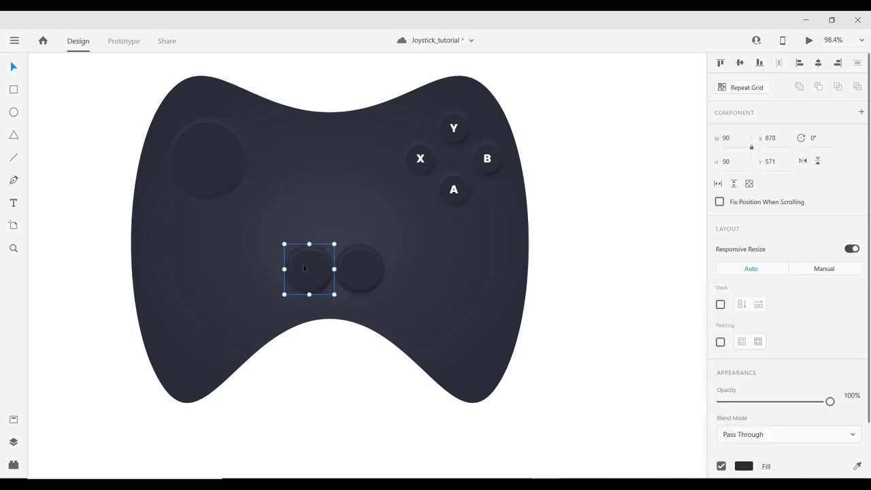
{"action": "key", "text": "shift+Left"}
{"action": "key", "text": "shift+Left"}
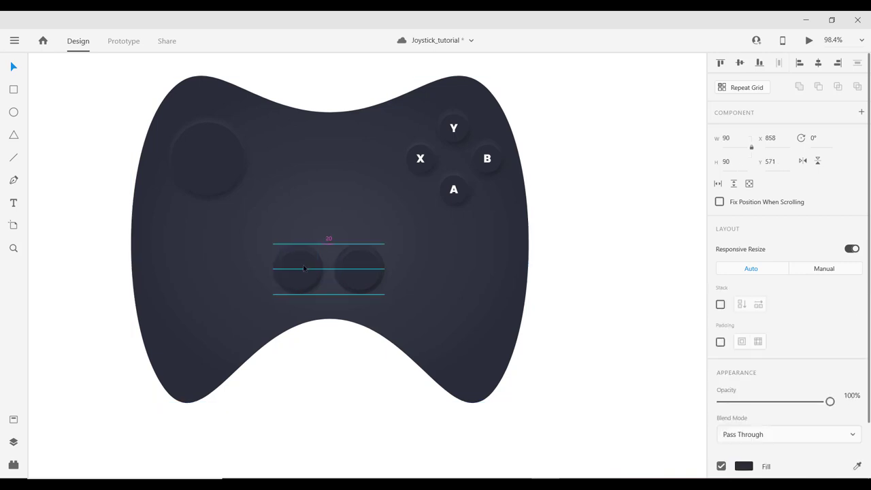
{"action": "left_click", "coordinate": [359, 272]}
{"action": "key", "text": "shift+Right"}
{"action": "key", "text": "shift+Right"}
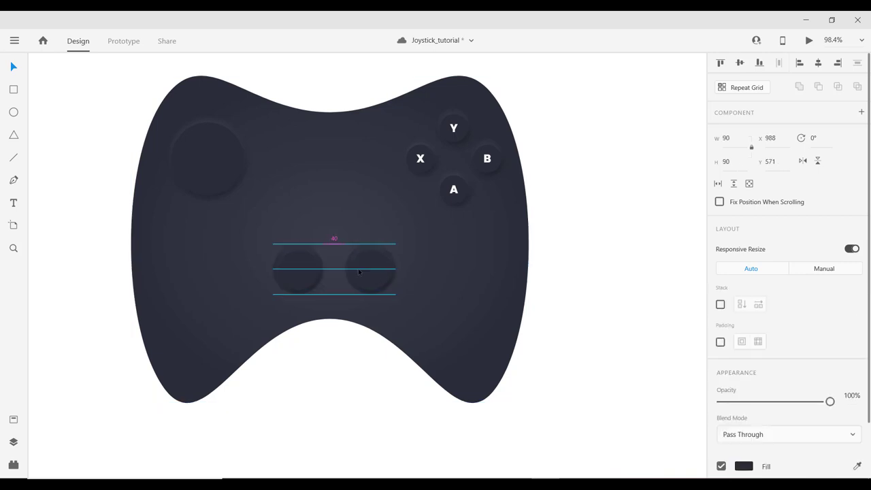
Select both thumbsticks and move them together slightly left so the pair is centred horizontally on the controller body.
{"action": "left_click", "coordinate": [298, 268], "text": "shift"}
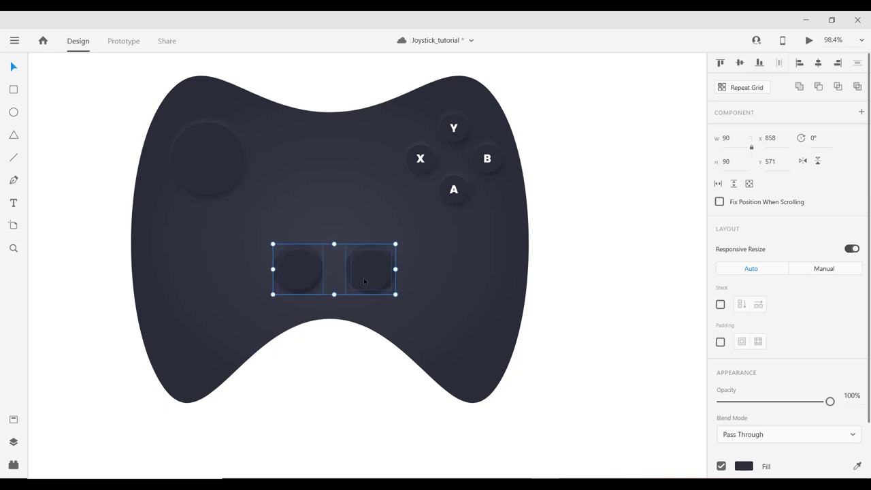
{"action": "left_click_drag", "start_coordinate": [362, 280], "coordinate": [357, 281]}
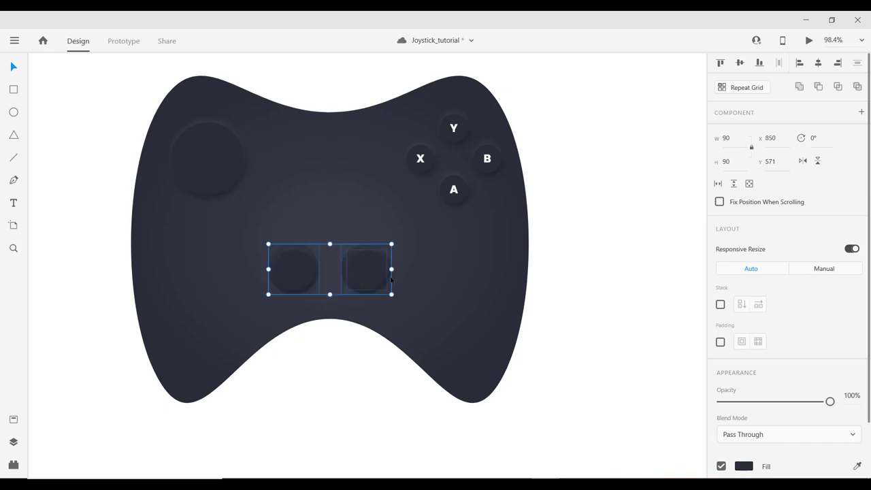
{"action": "scroll", "coordinate": [324, 286], "scroll_direction": "down", "scroll_amount": 2}
{"action": "scroll", "coordinate": [327, 293], "scroll_direction": "up", "scroll_amount": 2}
{"action": "scroll", "coordinate": [328, 293], "scroll_direction": "down", "scroll_amount": 3}
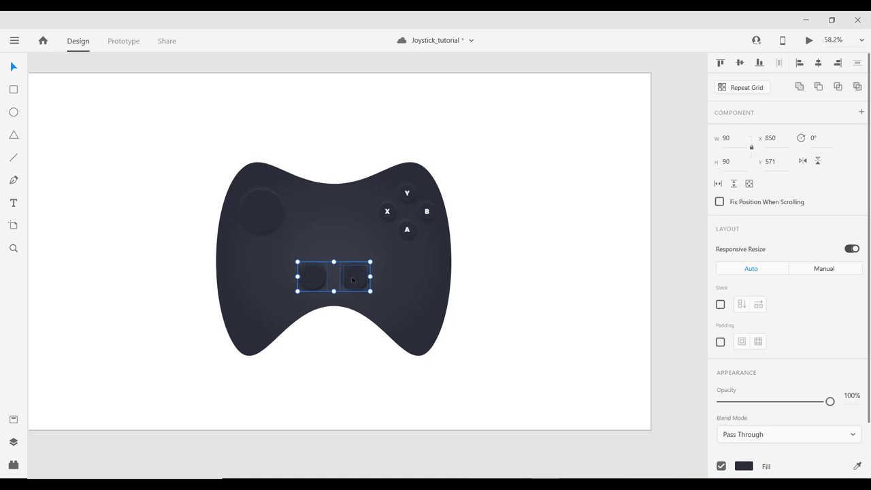
Move the selected pair of thumbsticks straight up slightly to Y 563.
{"action": "left_click_drag", "start_coordinate": [350, 271], "coordinate": [350, 268]}
{"action": "left_click", "coordinate": [248, 210]}
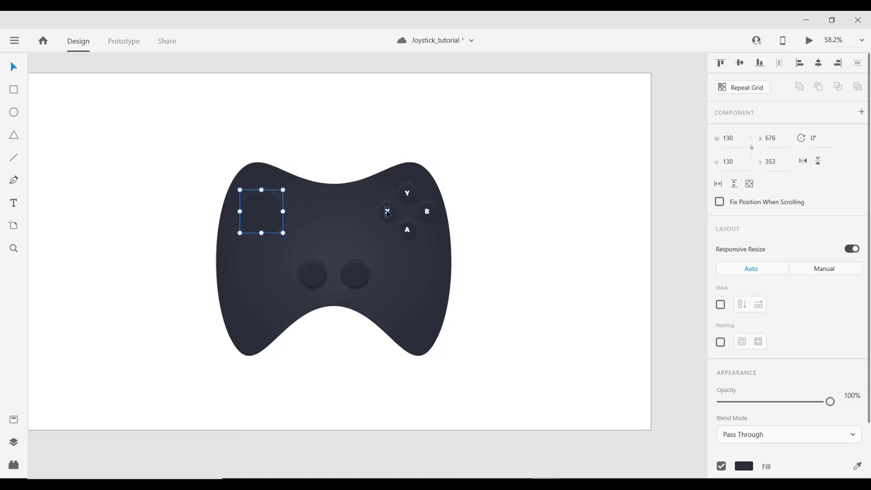
Group each of the letters X, Y, B and A with the circle behind it as four separate buttons.
{"action": "left_click", "coordinate": [386, 212]}
{"action": "left_click", "coordinate": [393, 210], "text": "shift"}
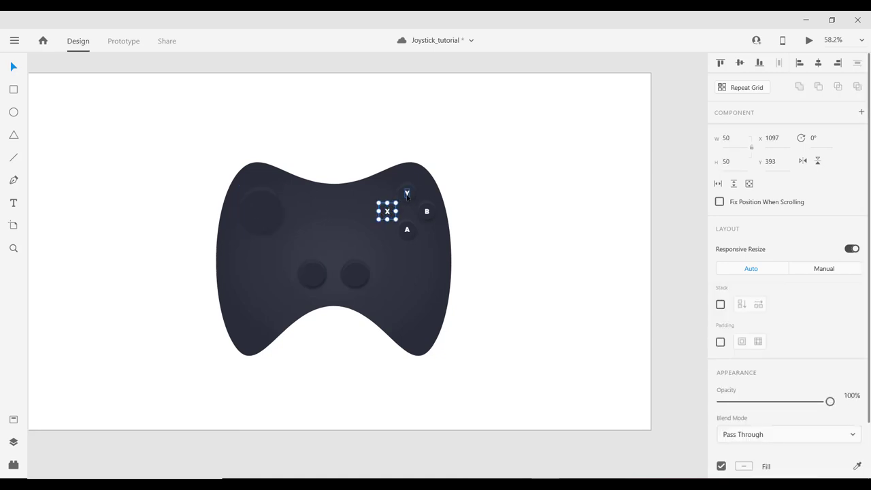
{"action": "left_click", "coordinate": [410, 194]}
{"action": "left_click", "coordinate": [413, 195], "text": "shift"}
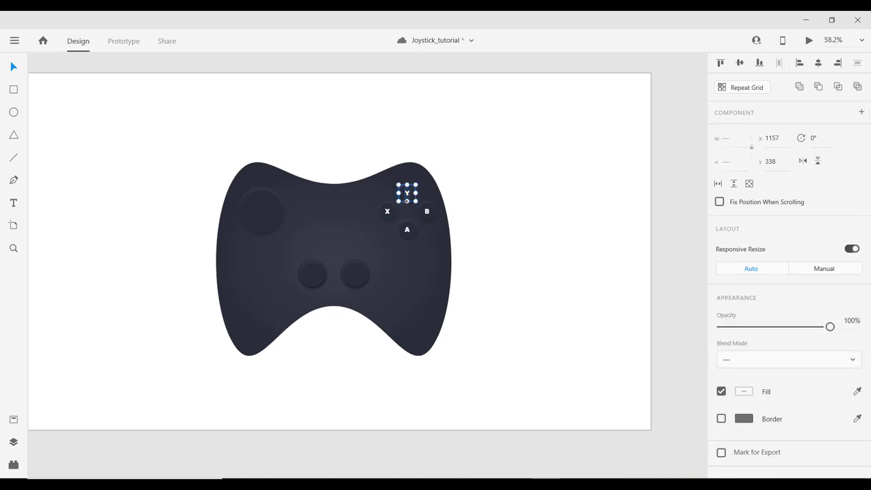
{"action": "left_click", "coordinate": [428, 212]}
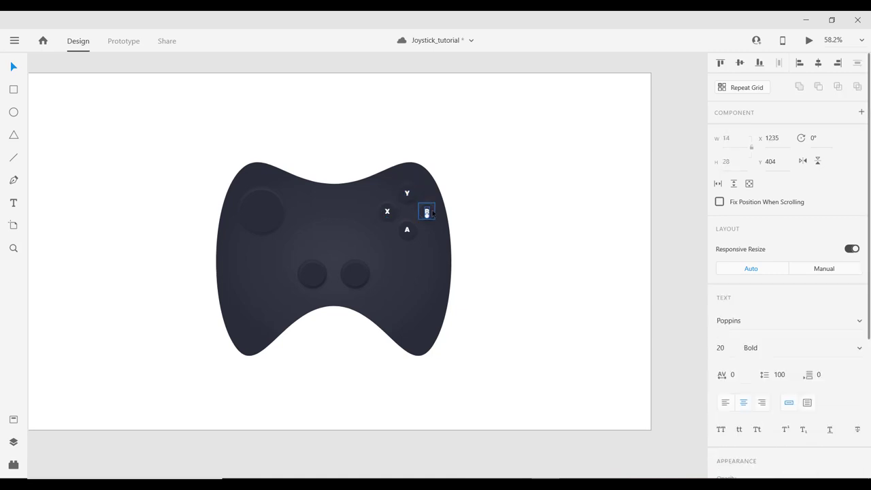
{"action": "left_click", "coordinate": [432, 213], "text": "shift"}
{"action": "key", "text": "ctrl+g"}
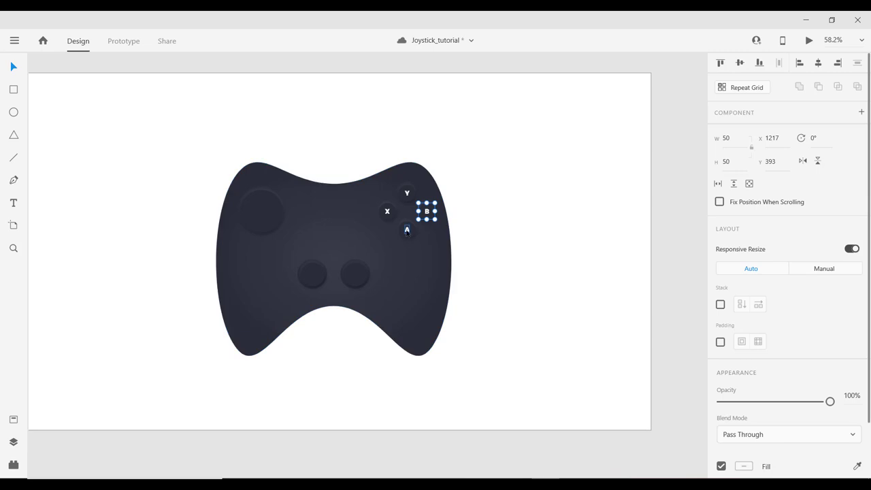
{"action": "left_click", "coordinate": [407, 231]}
{"action": "left_click", "coordinate": [414, 232], "text": "shift"}
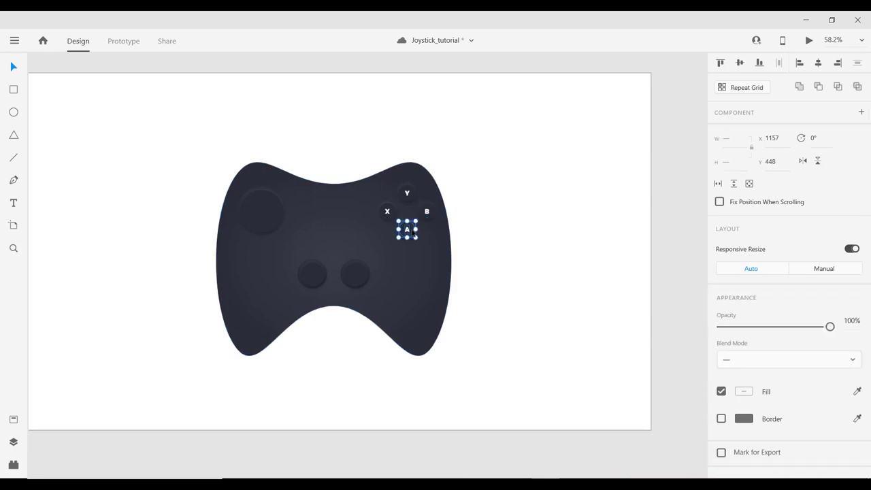
{"action": "key", "text": "ctrl+g"}
Combine the four lettered buttons into one group.
{"action": "left_click", "coordinate": [387, 211], "text": "shift"}
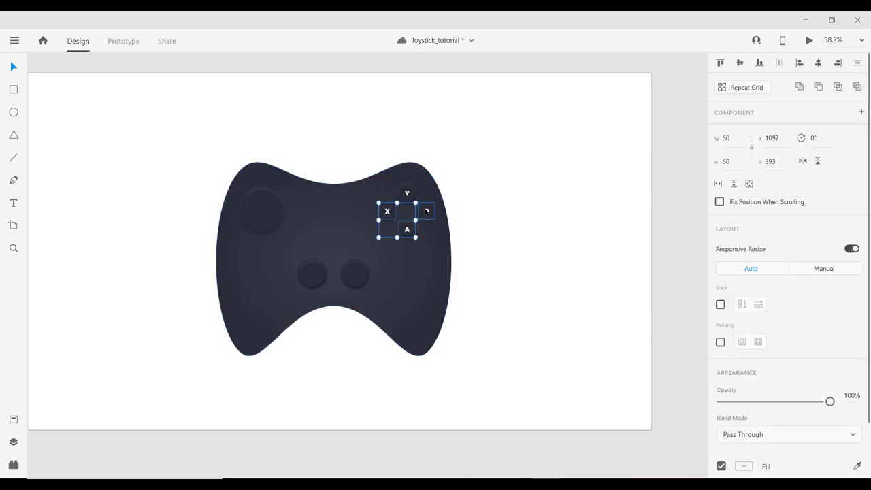
{"action": "left_click", "coordinate": [426, 212], "text": "shift"}
{"action": "left_click", "coordinate": [408, 195], "text": "shift"}
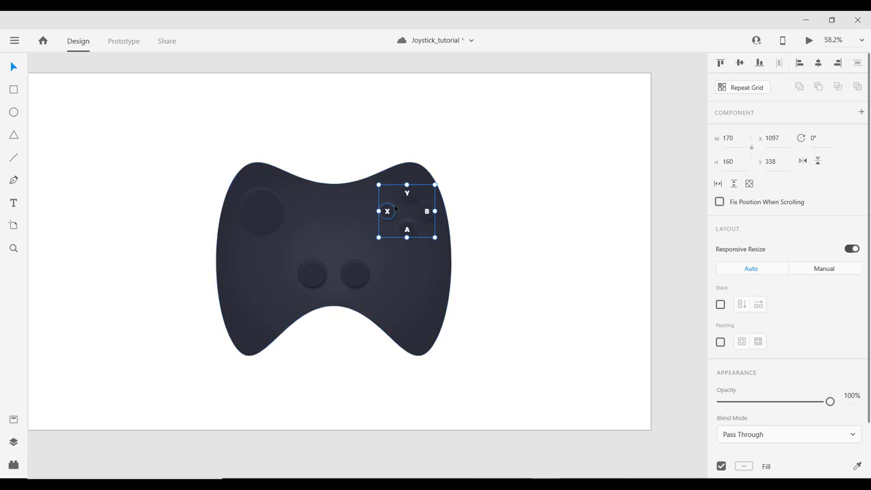
Shift the large circle and the lettered button group slightly down together, and move the thumbstick pair slightly down as well.
{"action": "left_click", "coordinate": [263, 210], "text": "shift"}
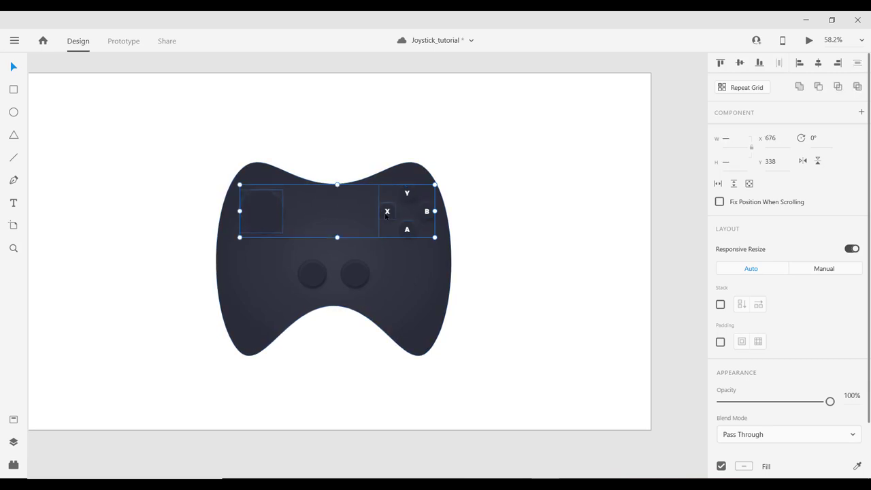
{"action": "left_click_drag", "start_coordinate": [385, 215], "coordinate": [385, 219]}
{"action": "left_click", "coordinate": [312, 274]}
{"action": "left_click", "coordinate": [344, 272], "text": "shift"}
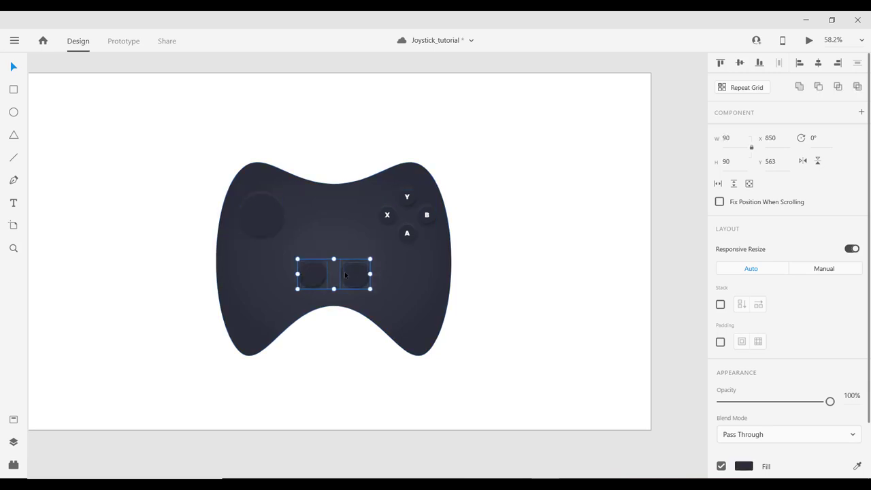
{"action": "left_click_drag", "start_coordinate": [358, 272], "coordinate": [358, 275]}
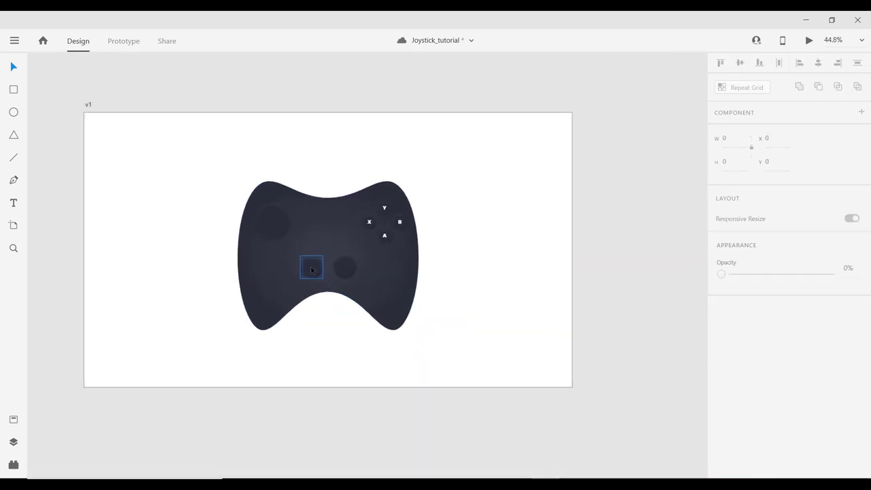
Examine the overall placement and balance of the controls on the controller body.
{"action": "scroll", "coordinate": [310, 270], "scroll_direction": "up", "scroll_amount": 2}
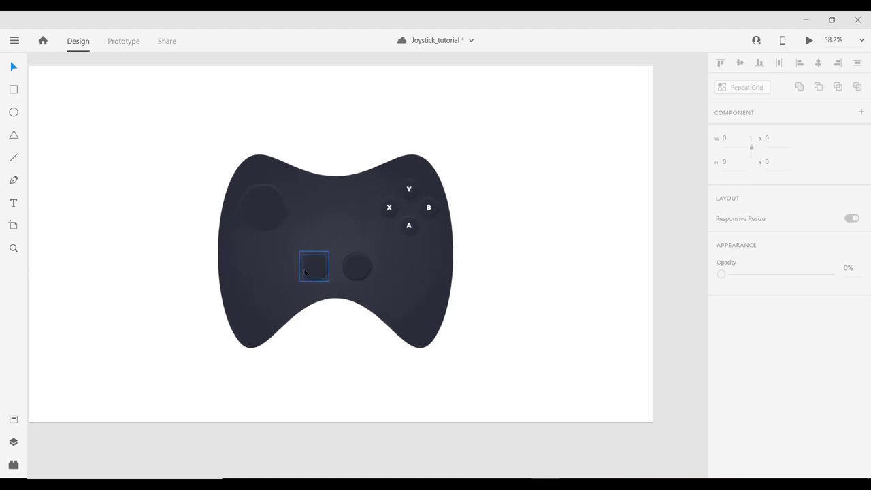
{"action": "scroll", "coordinate": [305, 271], "scroll_direction": "down", "scroll_amount": 2}
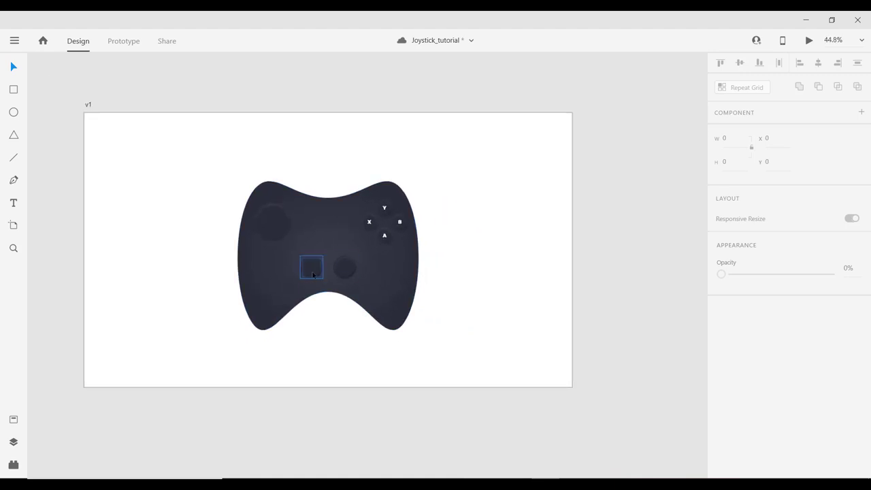
{"action": "scroll", "coordinate": [309, 269], "scroll_direction": "up", "scroll_amount": 2}
{"action": "scroll", "coordinate": [309, 270], "scroll_direction": "down", "scroll_amount": 2}
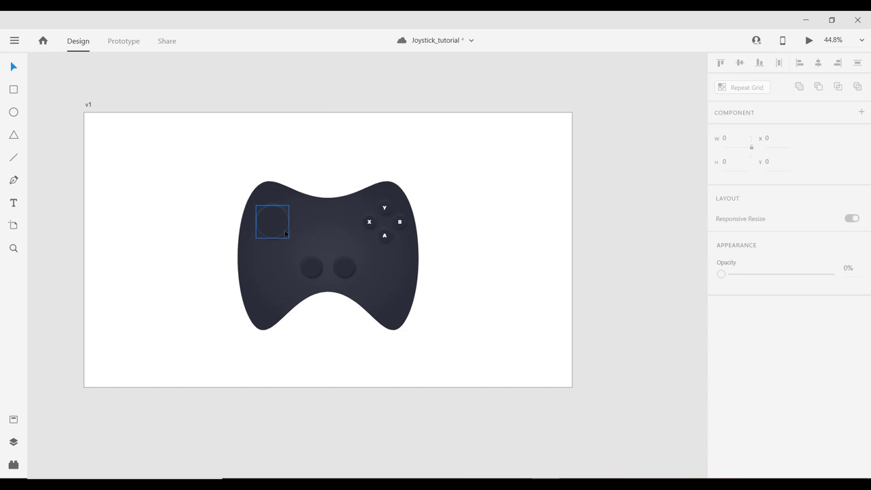
{"action": "scroll", "coordinate": [285, 233], "scroll_direction": "up", "scroll_amount": 2}
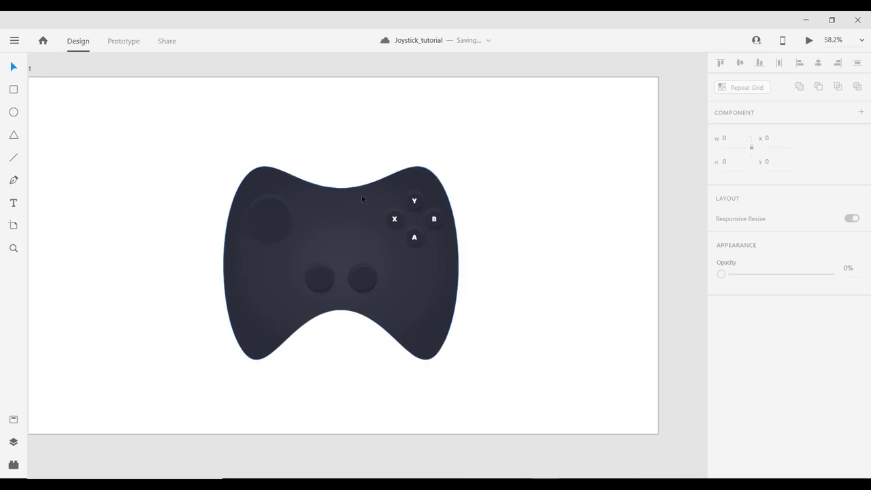
{"action": "scroll", "coordinate": [328, 206], "scroll_direction": "down", "scroll_amount": 2}
{"action": "scroll", "coordinate": [333, 232], "scroll_direction": "up", "scroll_amount": 4}
{"action": "scroll", "coordinate": [333, 234], "scroll_direction": "down", "scroll_amount": 2}
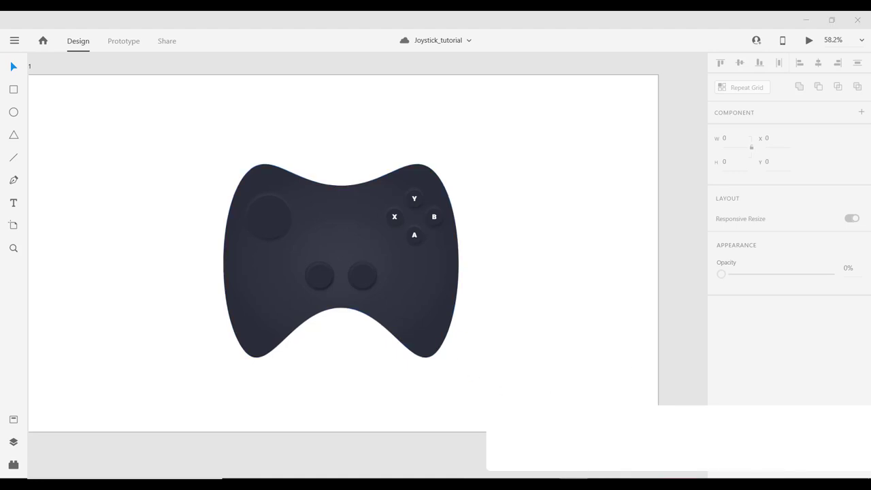
Draw a small rectangle about 27 × 40 on the white area beside the controller's large circle.
{"action": "scroll", "coordinate": [237, 198], "scroll_direction": "up", "scroll_amount": 3}
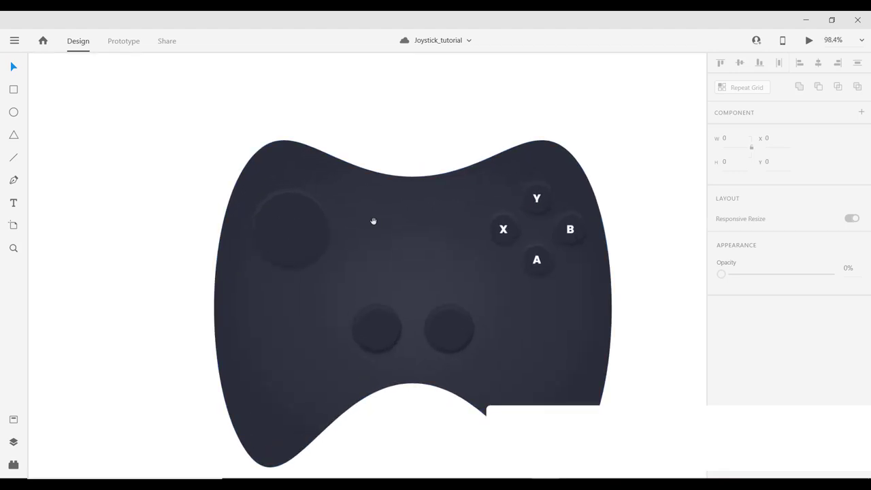
{"action": "left_click_drag", "start_coordinate": [373, 221], "coordinate": [365, 181]}
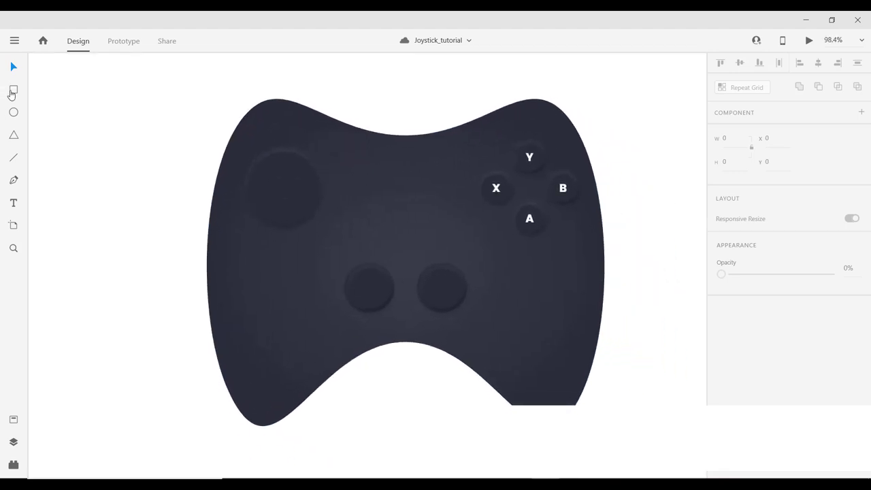
{"action": "left_click", "coordinate": [13, 91]}
{"action": "left_click_drag", "start_coordinate": [154, 130], "coordinate": [165, 150]}
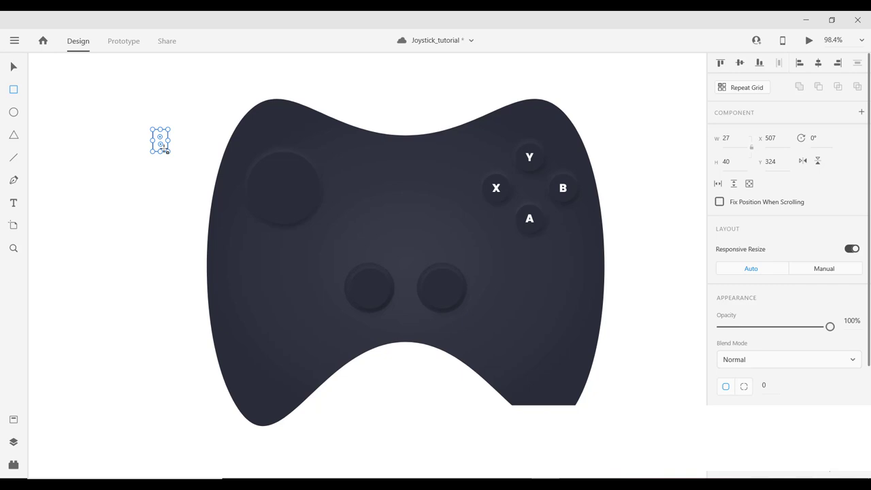
Set the rectangle's width to 30 and its height to 35.
{"action": "left_click", "coordinate": [727, 139]}
{"action": "key", "text": "Up"}
{"action": "key", "text": "Up"}
{"action": "key", "text": "Up"}
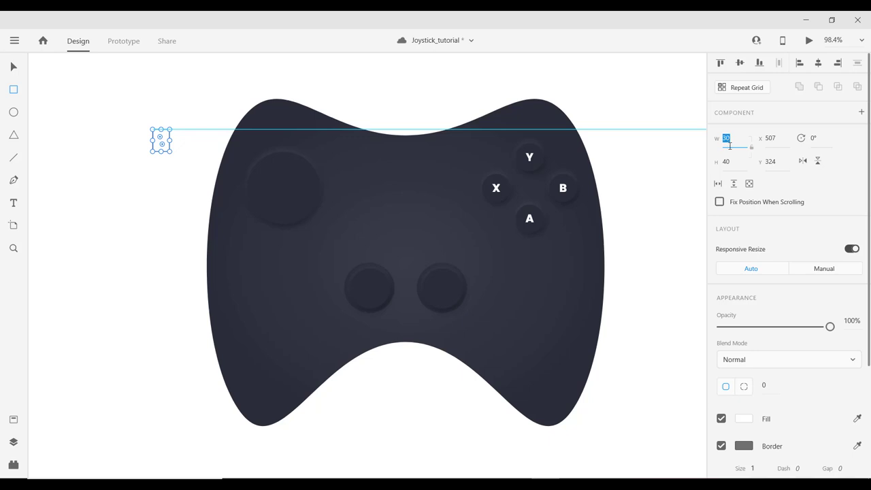
{"action": "left_click", "coordinate": [727, 161]}
{"action": "key", "text": "Down"}
{"action": "key", "text": "Down"}
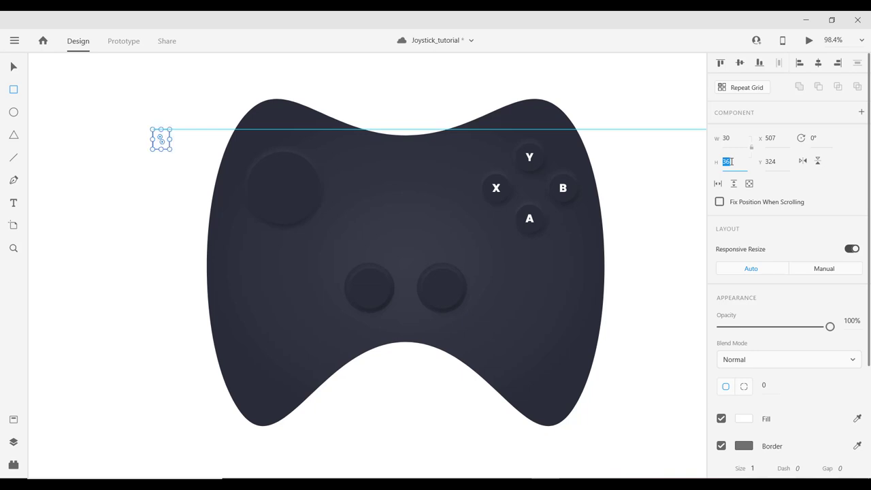
{"action": "key", "text": "Down"}
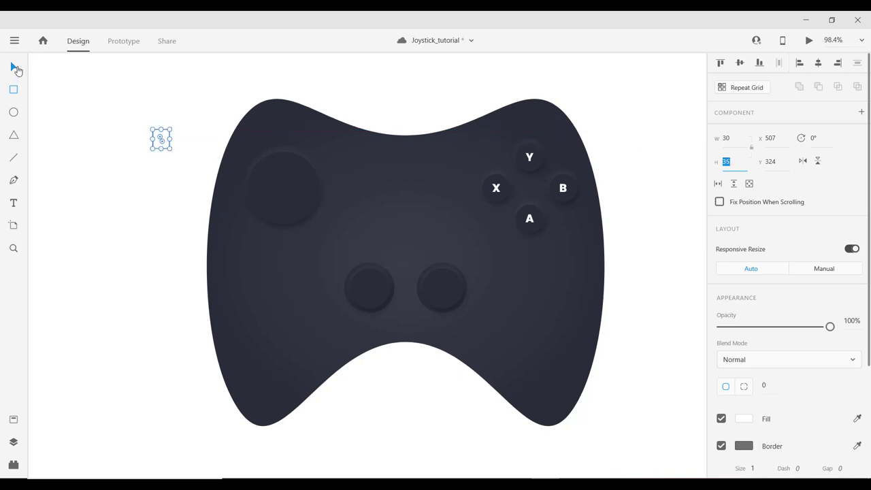
Move the rectangle onto the upper part of the large circle, horizontally centred on it, at X 726, Y 378.
{"action": "scroll", "coordinate": [199, 131], "scroll_direction": "up", "scroll_amount": 2}
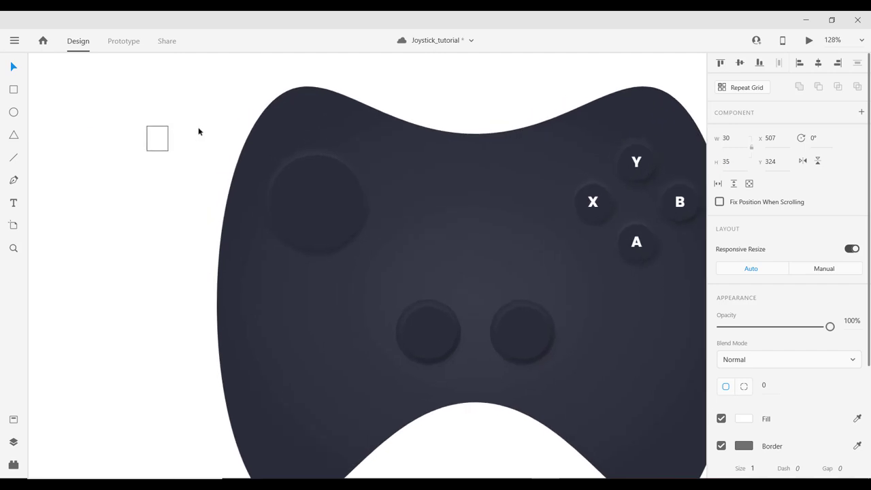
{"action": "left_click_drag", "start_coordinate": [132, 128], "coordinate": [290, 167]}
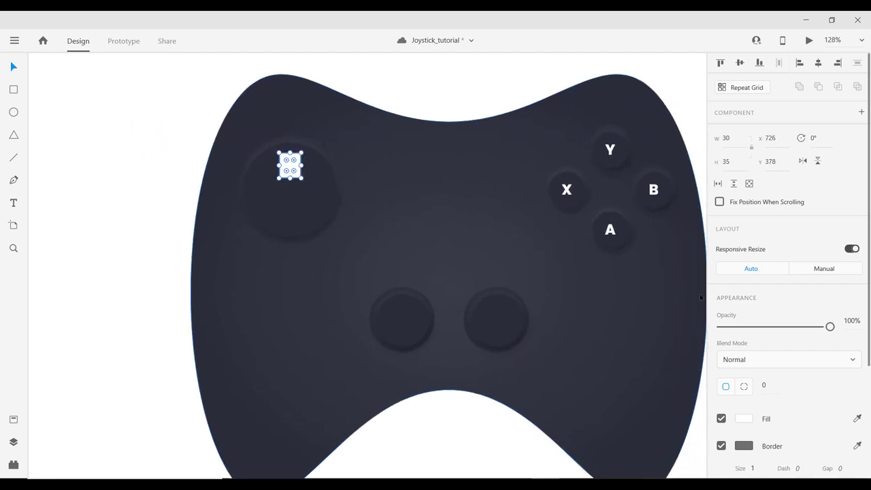
{"action": "scroll", "coordinate": [694, 342], "scroll_direction": "down", "scroll_amount": 1}
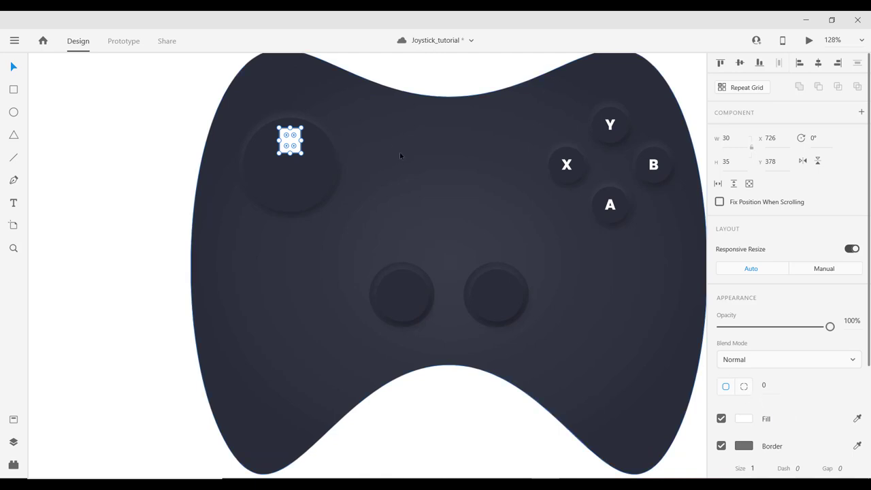
Edit the white rectangle's path and add an anchor point at the middle of its top edge.
{"action": "scroll", "coordinate": [404, 155], "scroll_direction": "up", "scroll_amount": 2}
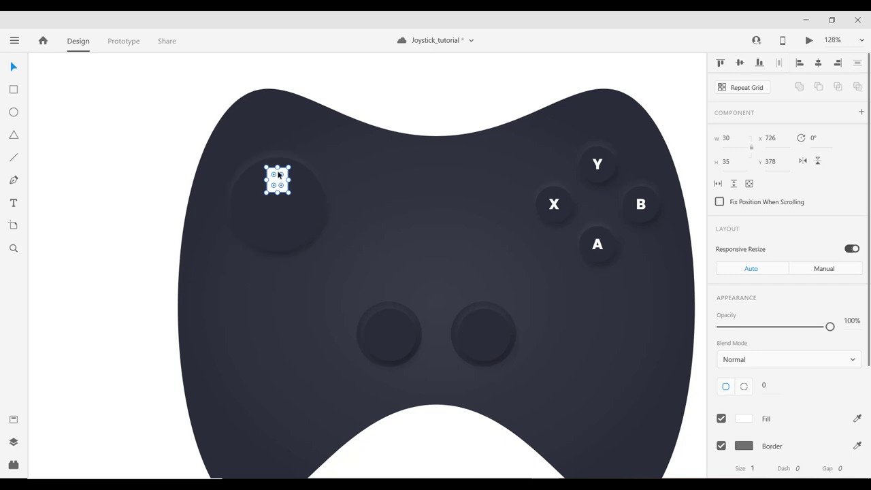
{"action": "scroll", "coordinate": [279, 178], "scroll_direction": "up", "scroll_amount": 5}
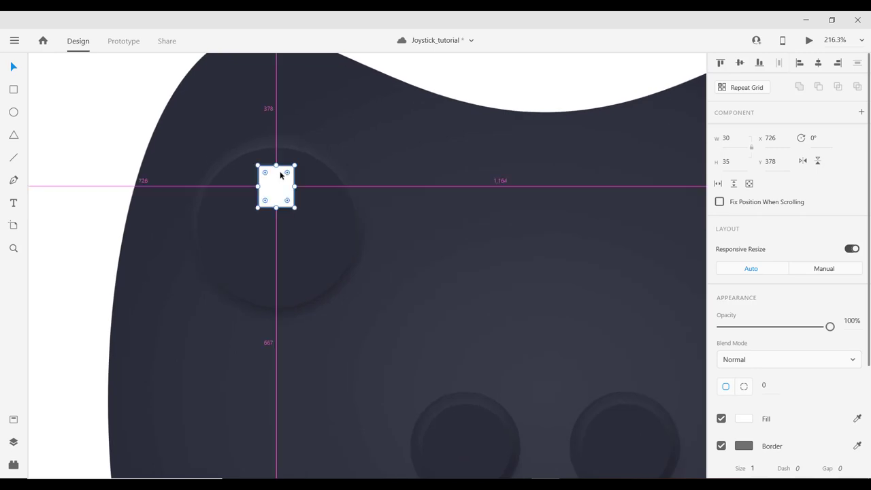
{"action": "scroll", "coordinate": [295, 228], "scroll_direction": "up", "scroll_amount": 1}
{"action": "left_click_drag", "start_coordinate": [295, 228], "coordinate": [296, 244]}
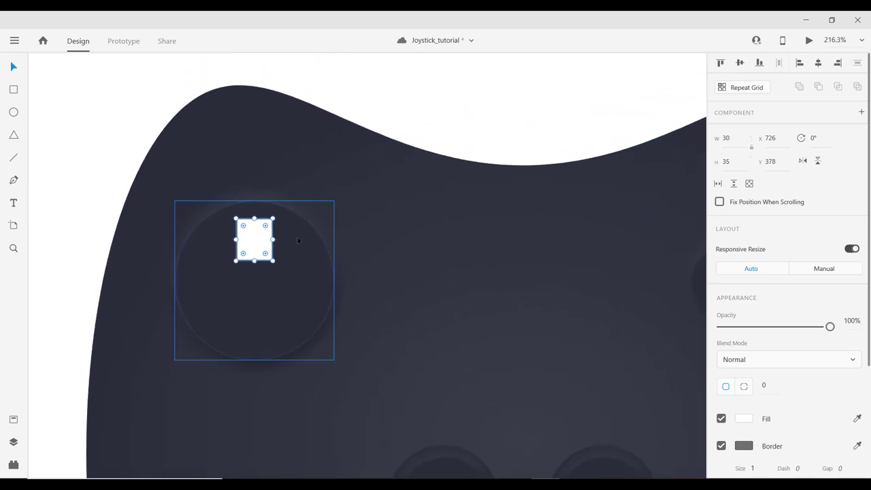
{"action": "double_click", "coordinate": [256, 231]}
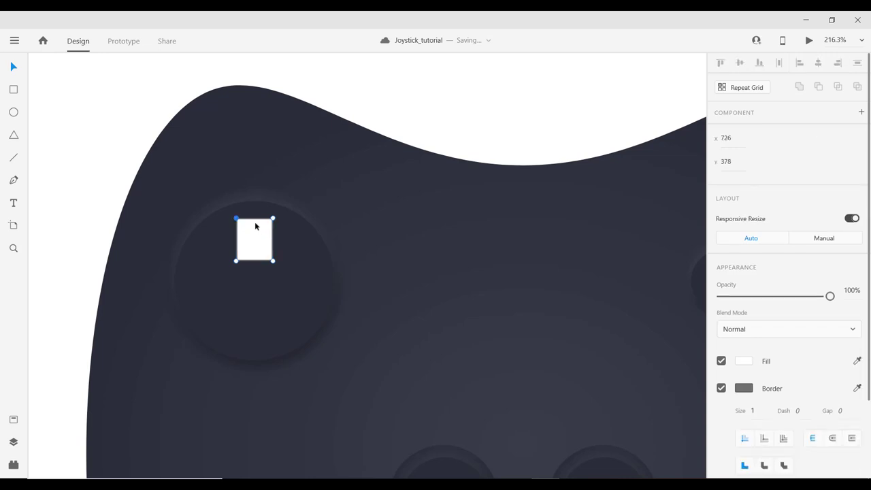
{"action": "left_click", "coordinate": [256, 219]}
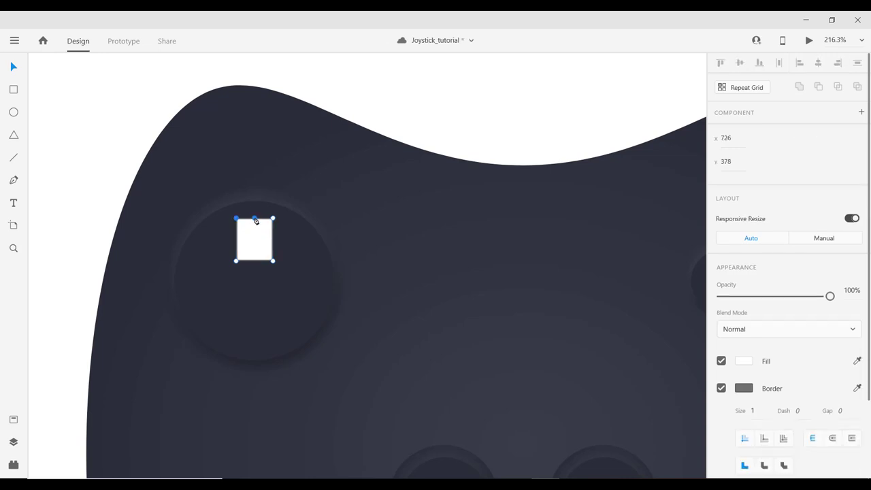
{"action": "left_click", "coordinate": [255, 219]}
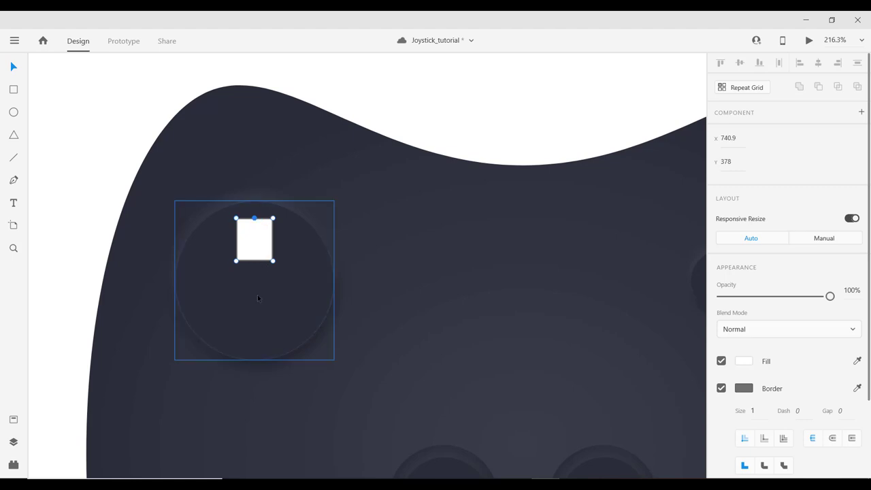
Raise the new anchor point by 5 px to form a shallow peak, and leave path editing.
{"action": "key", "text": "Up"}
{"action": "key", "text": "Up"}
{"action": "key", "text": "Up"}
{"action": "key", "text": "Up"}
{"action": "key", "text": "Up"}
{"action": "key", "text": "Escape"}
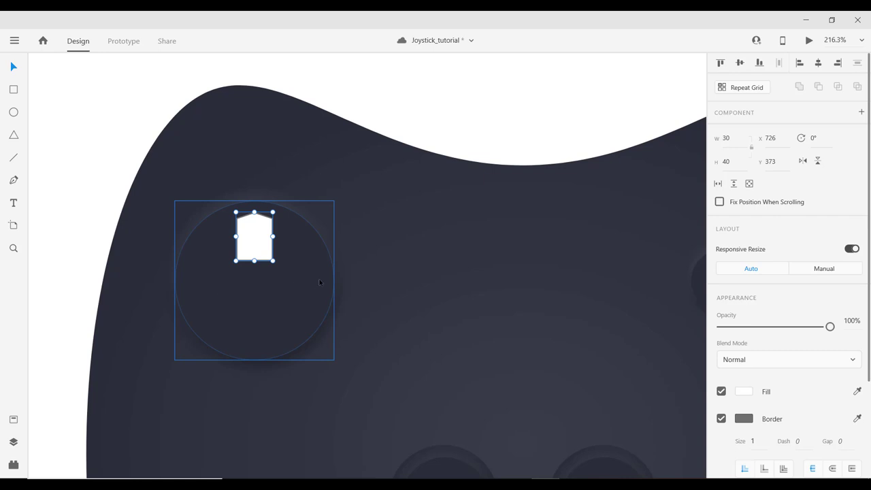
Remove the pointed shape's border and fill it with the darker saved colour, #2C2E38.
{"action": "left_click", "coordinate": [721, 419]}
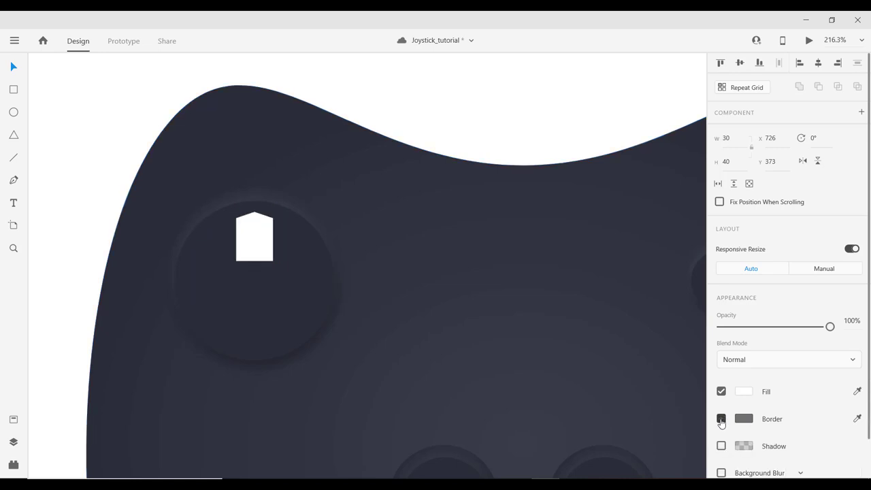
{"action": "left_click", "coordinate": [744, 392]}
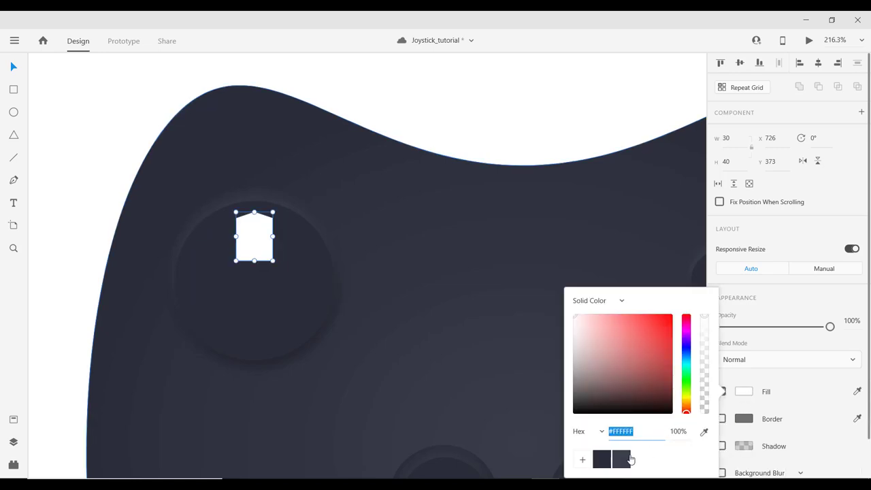
{"action": "left_click", "coordinate": [619, 459]}
{"action": "left_click", "coordinate": [600, 466]}
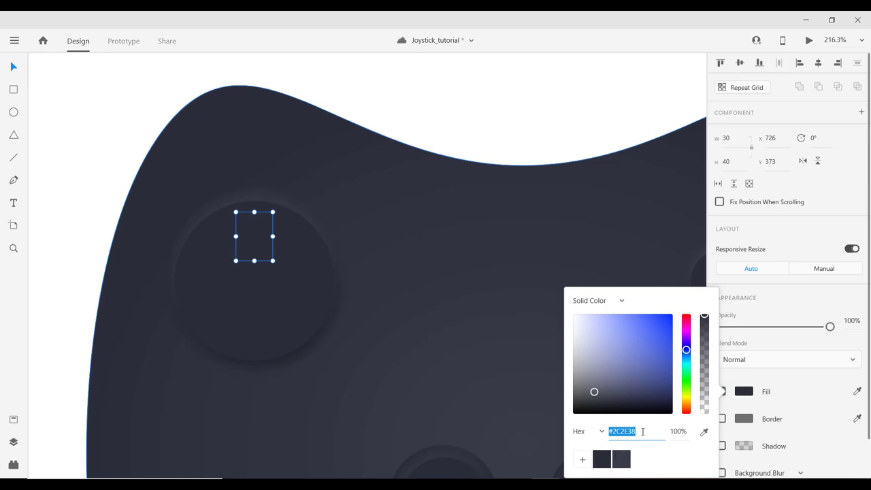
Give the pointed shape on the large circle a shadow with a Y offset of 2 and a blur of 5.
{"action": "left_click", "coordinate": [740, 435]}
{"action": "left_click", "coordinate": [720, 445]}
{"action": "scroll", "coordinate": [748, 428], "scroll_direction": "down", "scroll_amount": 2}
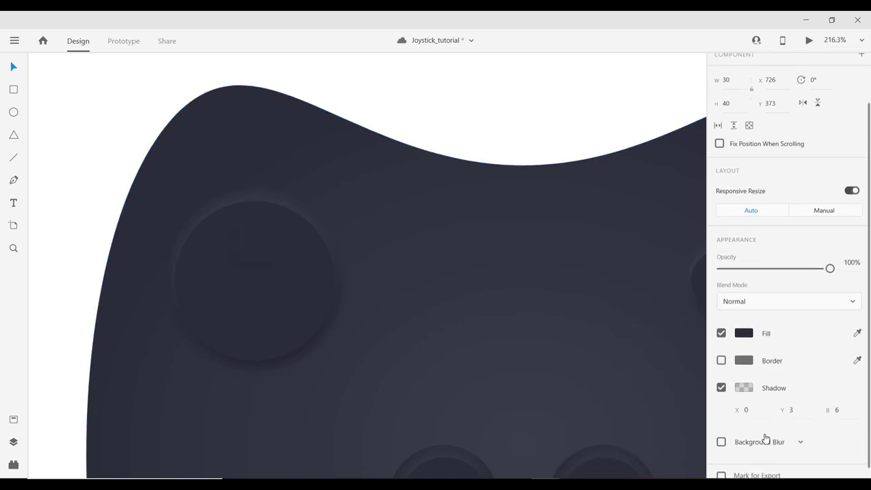
{"action": "left_click", "coordinate": [797, 397]}
{"action": "key", "text": "Down"}
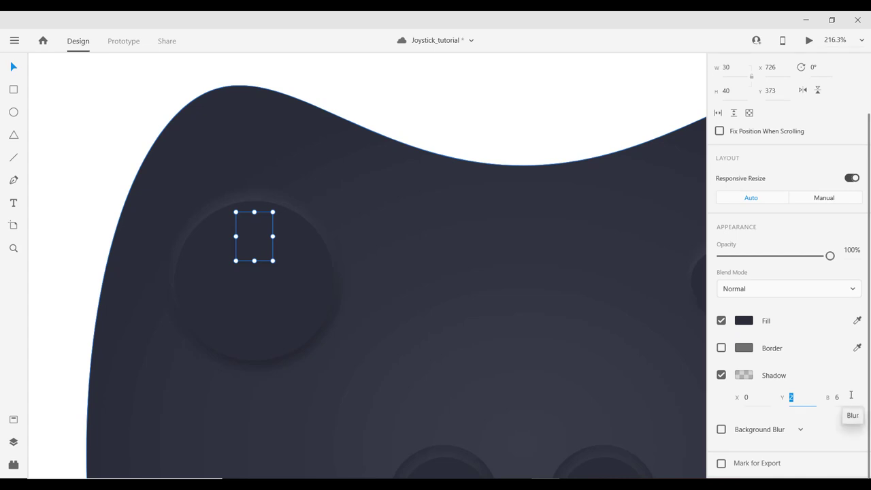
{"action": "left_click", "coordinate": [838, 397]}
{"action": "key", "text": "Down"}
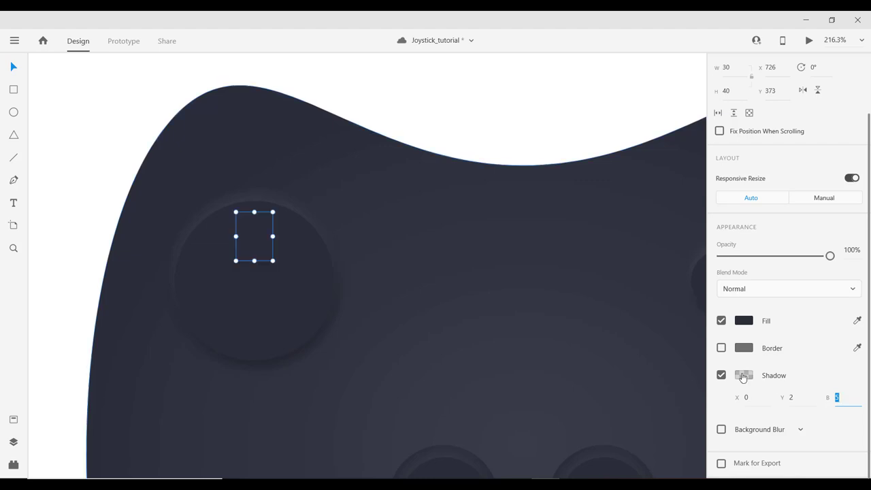
Raise the opacity of the pointed shape's black shadow to 35%.
{"action": "left_click", "coordinate": [743, 376]}
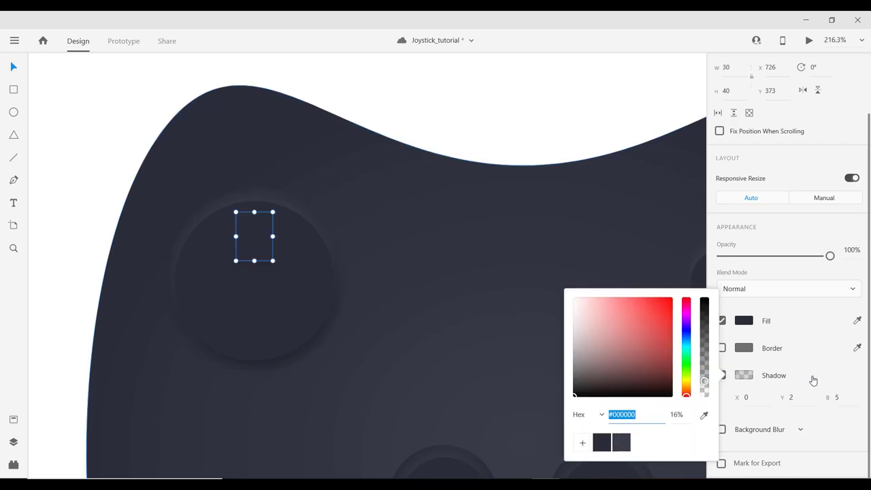
{"action": "left_click_drag", "start_coordinate": [705, 385], "coordinate": [705, 362]}
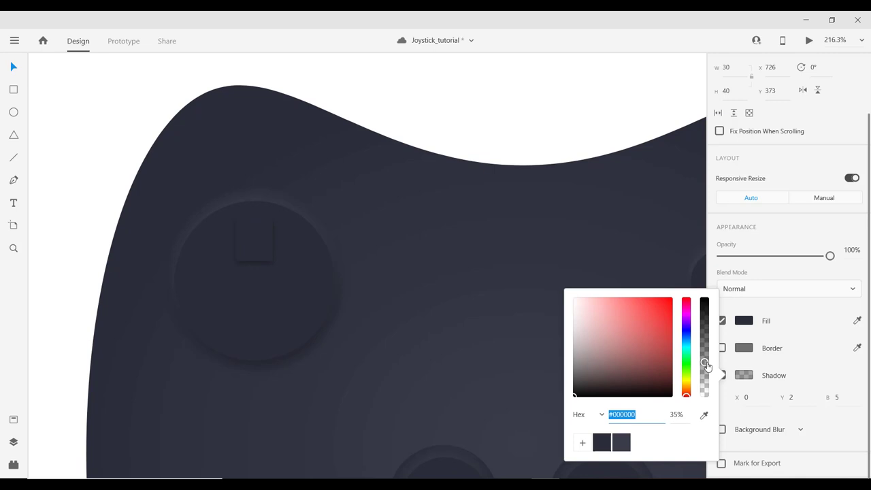
{"action": "scroll", "coordinate": [242, 306], "scroll_direction": "down", "scroll_amount": 6}
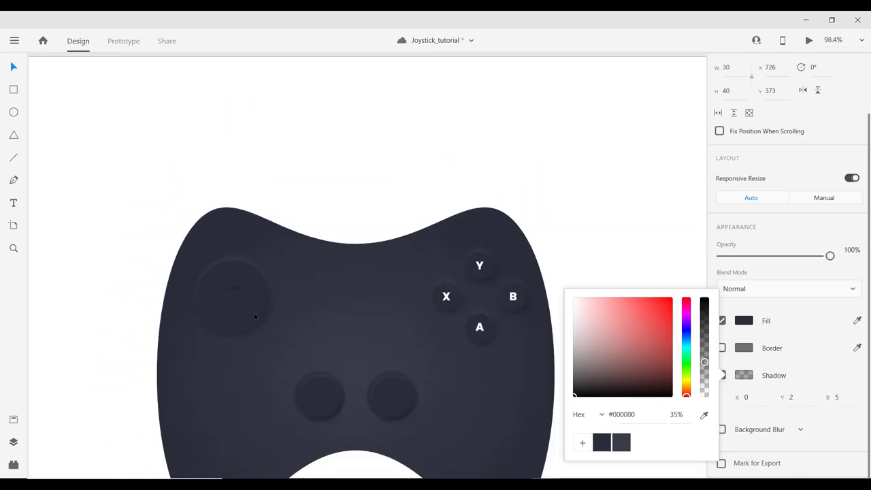
{"action": "scroll", "coordinate": [249, 323], "scroll_direction": "up", "scroll_amount": 5}
{"action": "scroll", "coordinate": [251, 324], "scroll_direction": "down", "scroll_amount": 2}
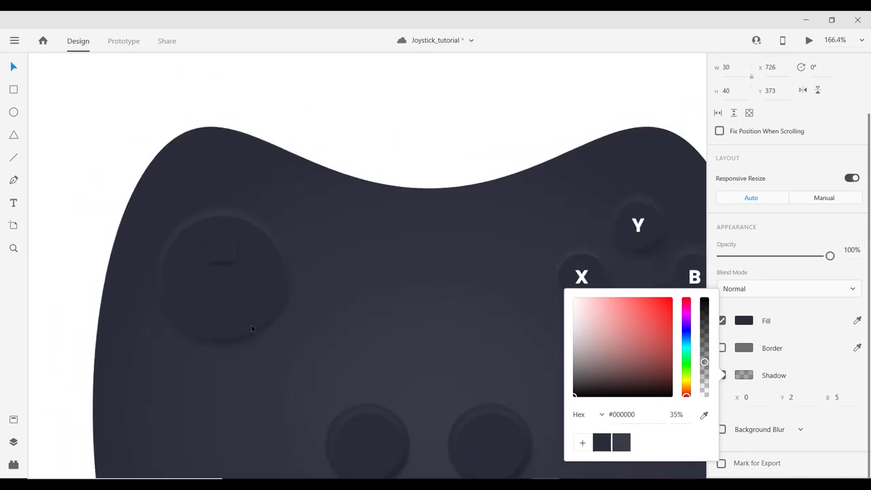
{"action": "scroll", "coordinate": [251, 319], "scroll_direction": "down", "scroll_amount": 2}
{"action": "scroll", "coordinate": [311, 292], "scroll_direction": "up", "scroll_amount": 4}
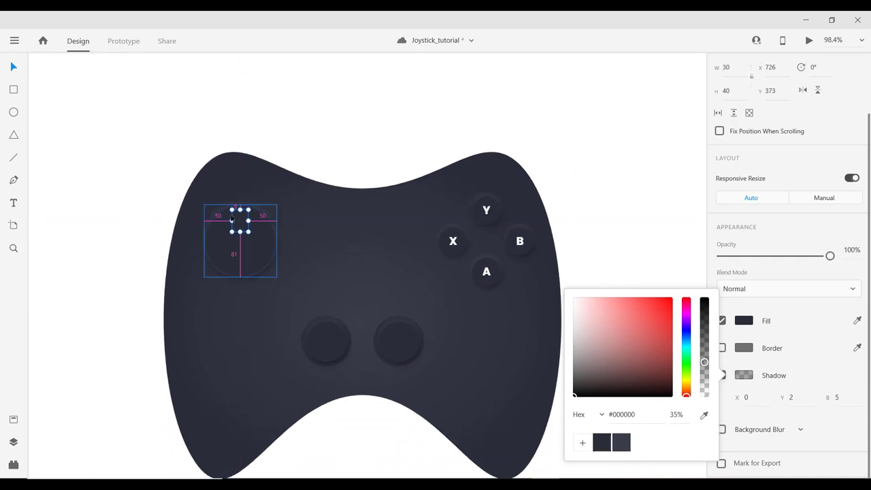
{"action": "scroll", "coordinate": [252, 234], "scroll_direction": "down", "scroll_amount": 2}
{"action": "scroll", "coordinate": [243, 224], "scroll_direction": "up", "scroll_amount": 6}
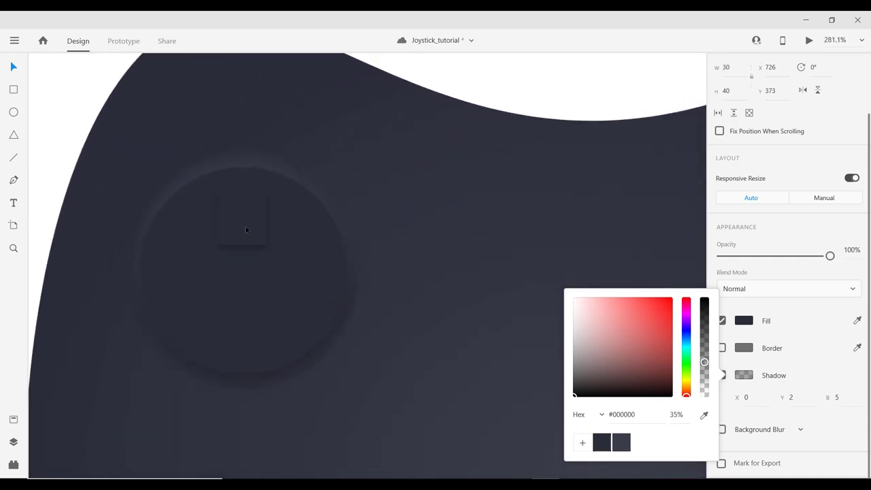
Duplicate the pointed shape in place and change the copy's shadow colour to white, #FFFFFF.
{"action": "left_click", "coordinate": [239, 217]}
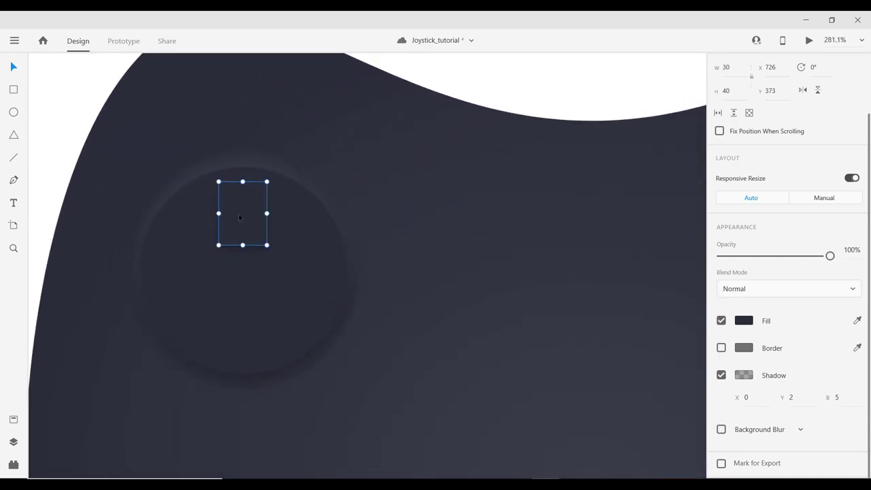
{"action": "scroll", "coordinate": [239, 217], "scroll_direction": "down", "scroll_amount": 3}
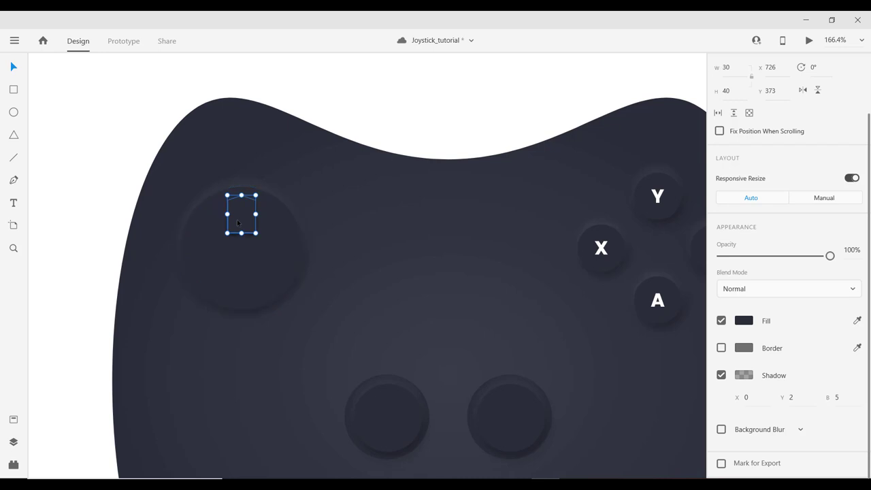
{"action": "left_click_drag", "start_coordinate": [240, 218], "coordinate": [239, 217]}
{"action": "scroll", "coordinate": [239, 217], "scroll_direction": "up", "scroll_amount": 3}
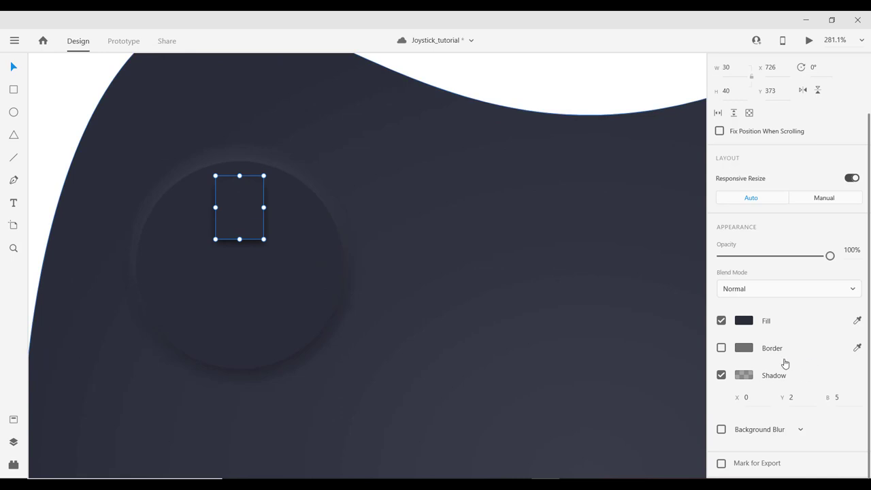
{"action": "left_click", "coordinate": [790, 397]}
{"action": "left_click", "coordinate": [743, 376]}
{"action": "left_click_drag", "start_coordinate": [595, 311], "coordinate": [573, 299]}
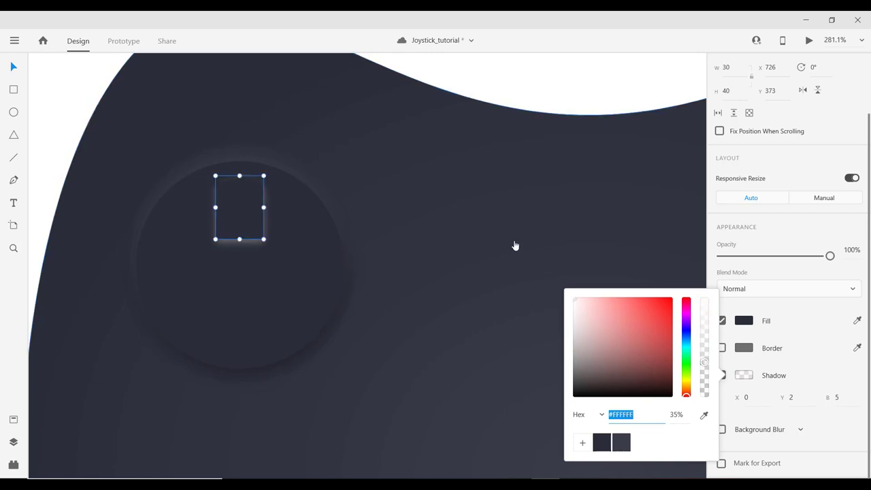
Set the copy's white shadow to a Y offset of -2 and an opacity of 10%.
{"action": "left_click", "coordinate": [797, 396]}
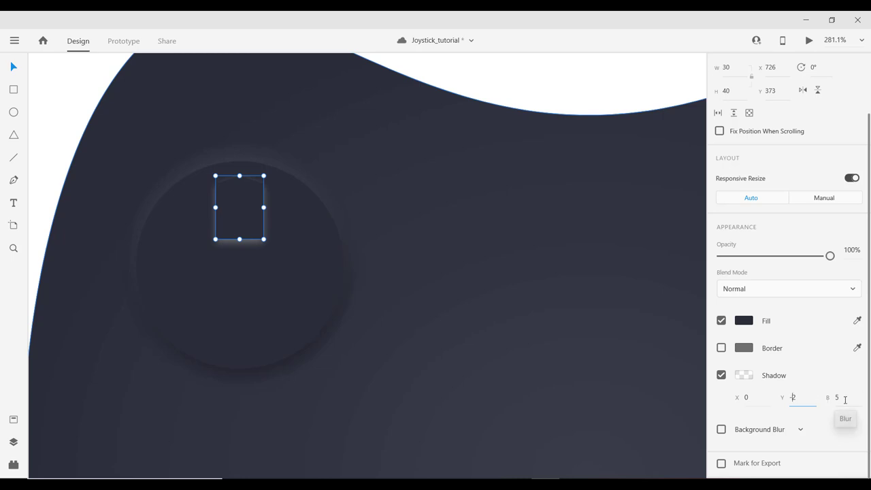
{"action": "left_click", "coordinate": [743, 376]}
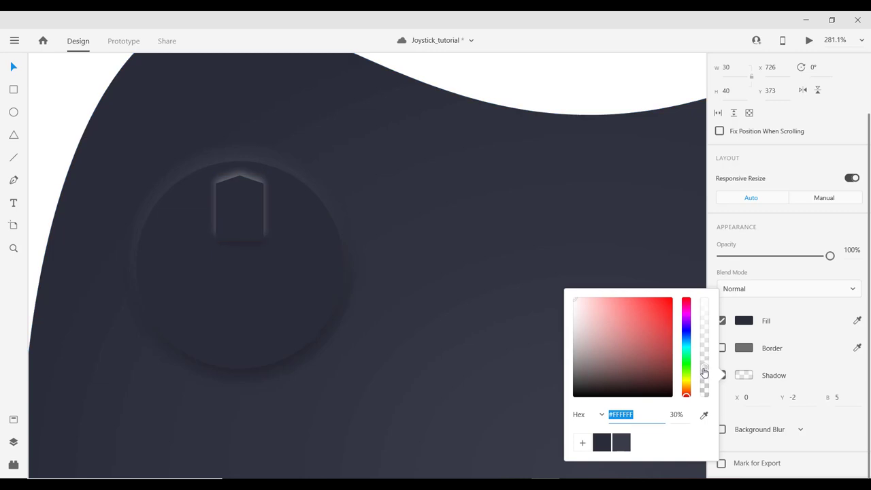
{"action": "left_click_drag", "start_coordinate": [704, 372], "coordinate": [703, 392]}
{"action": "scroll", "coordinate": [301, 256], "scroll_direction": "down", "scroll_amount": 2}
{"action": "scroll", "coordinate": [301, 257], "scroll_direction": "down", "scroll_amount": 3}
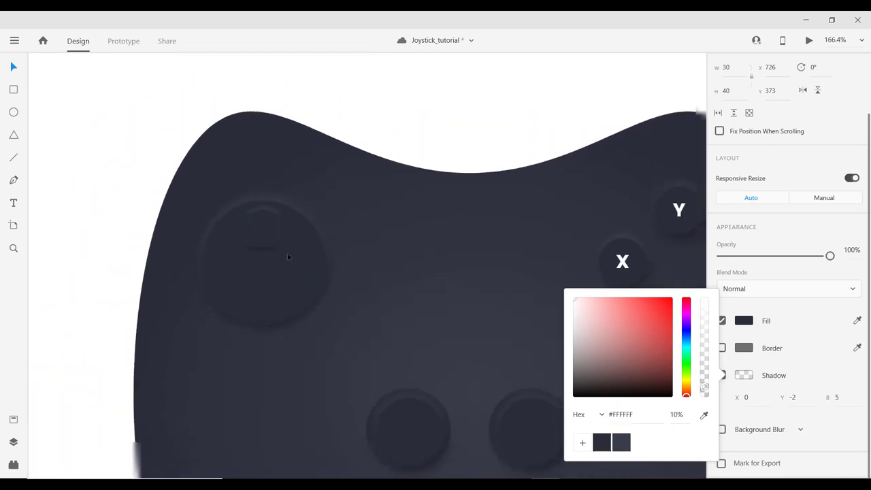
{"action": "scroll", "coordinate": [270, 253], "scroll_direction": "up", "scroll_amount": 3}
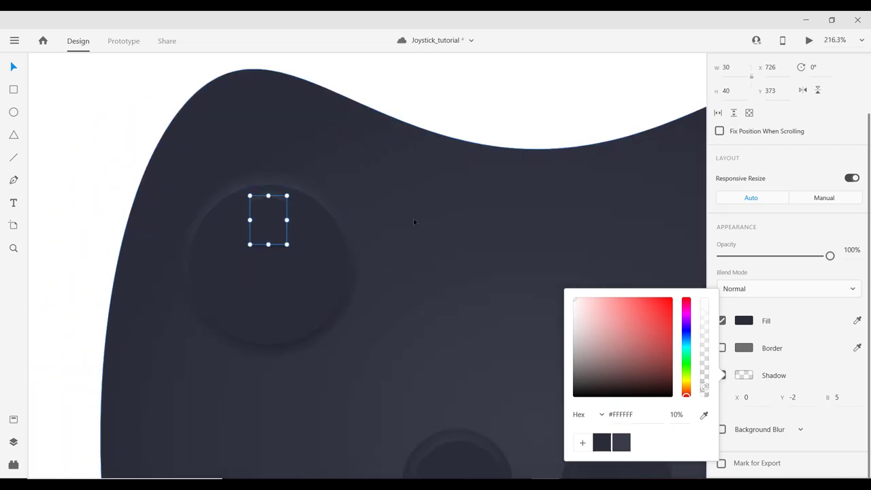
{"action": "scroll", "coordinate": [294, 211], "scroll_direction": "up", "scroll_amount": 2}
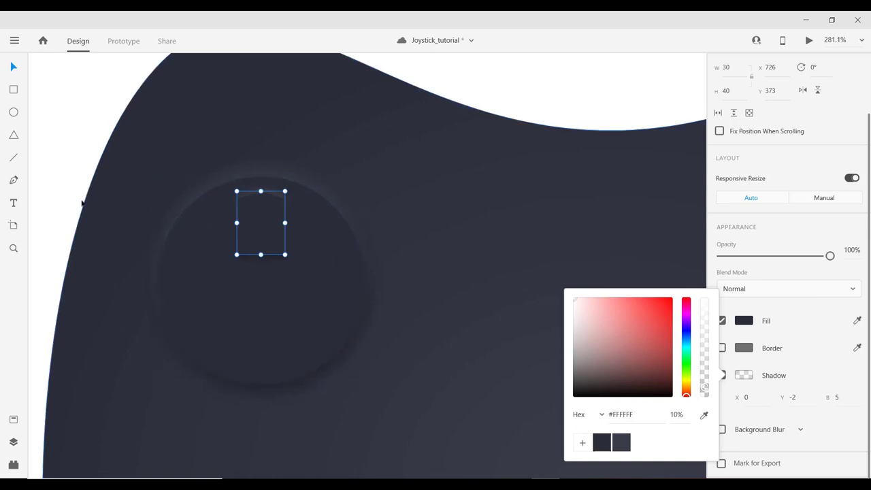
Select both overlapping pointed shapes, undo a trial move of them, and group the two.
{"action": "left_click_drag", "start_coordinate": [47, 179], "coordinate": [322, 243]}
{"action": "left_click", "coordinate": [334, 223]}
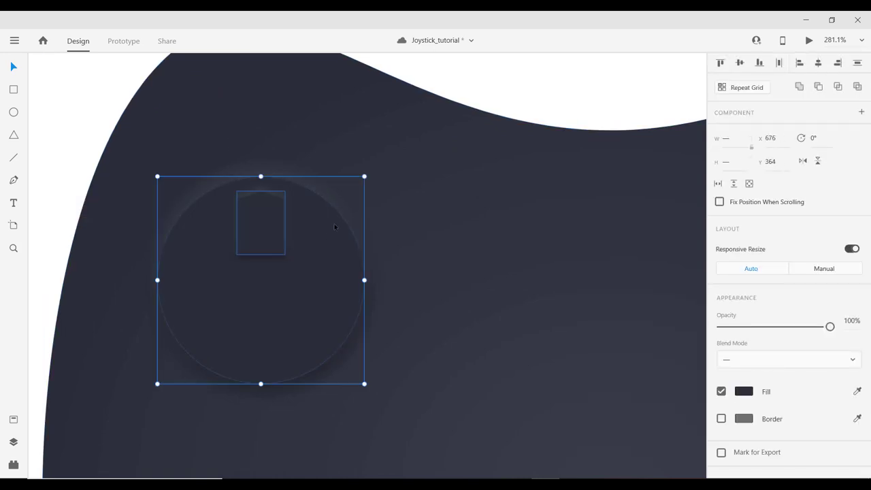
{"action": "double_click", "coordinate": [264, 222]}
{"action": "mouse_move", "coordinate": [264, 222]}
{"action": "left_mouse_down"}
{"action": "mouse_move", "coordinate": [325, 240]}
{"action": "mouse_move", "coordinate": [265, 236]}
{"action": "left_mouse_up"}
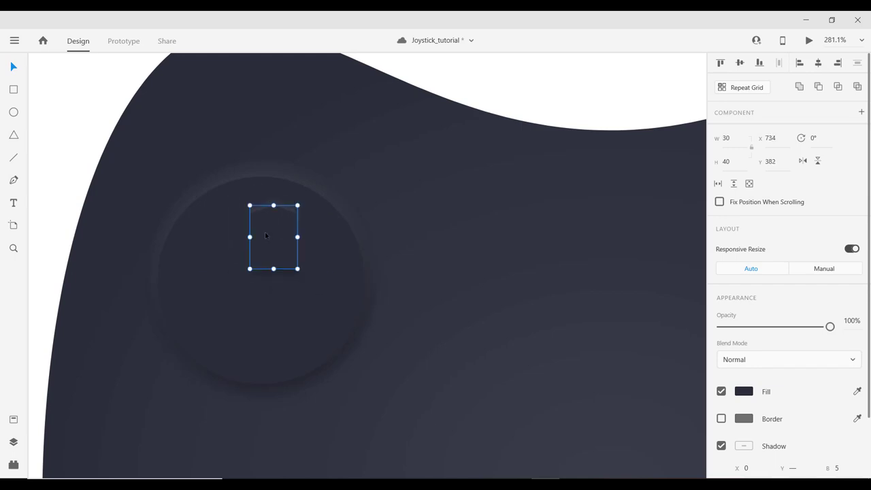
{"action": "key", "text": "alt"}
{"action": "mouse_move", "coordinate": [455, 283]}
{"action": "key", "text": "ctrl+z"}
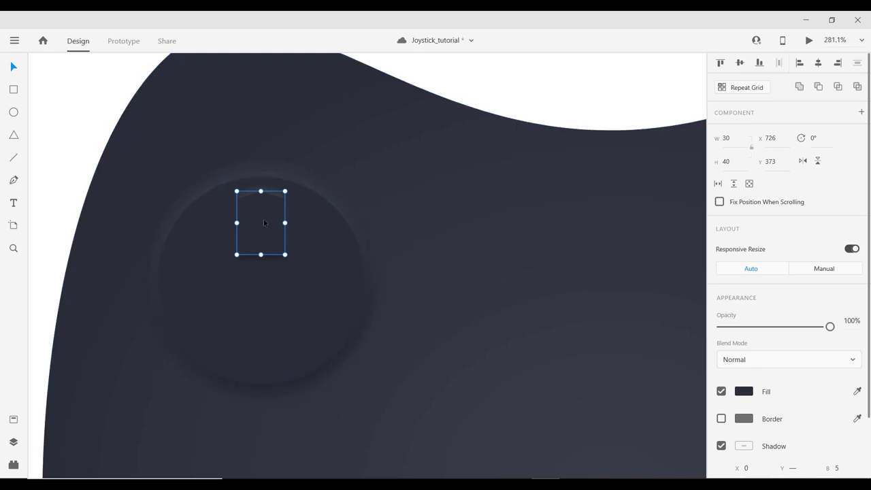
{"action": "key", "text": "ctrl+g"}
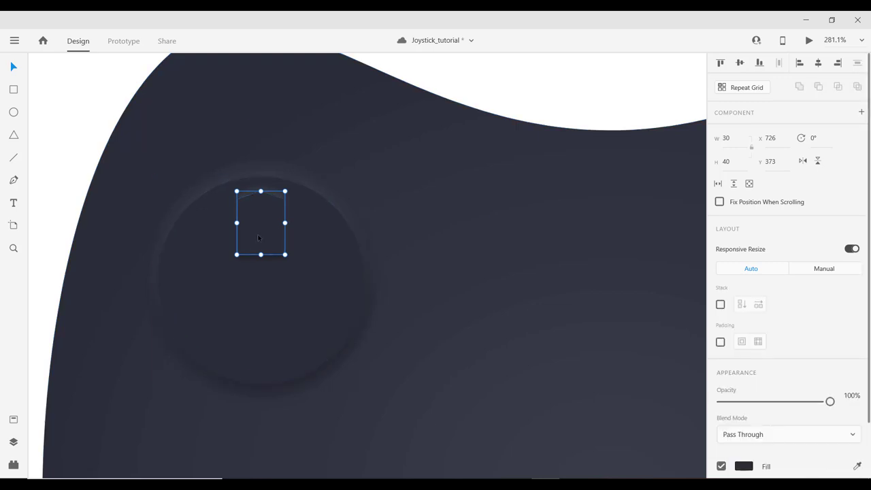
Copy the pointed group straight down to X 726, Y 446 and flip the copy vertically so its tip points down.
{"action": "key", "text": "alt"}
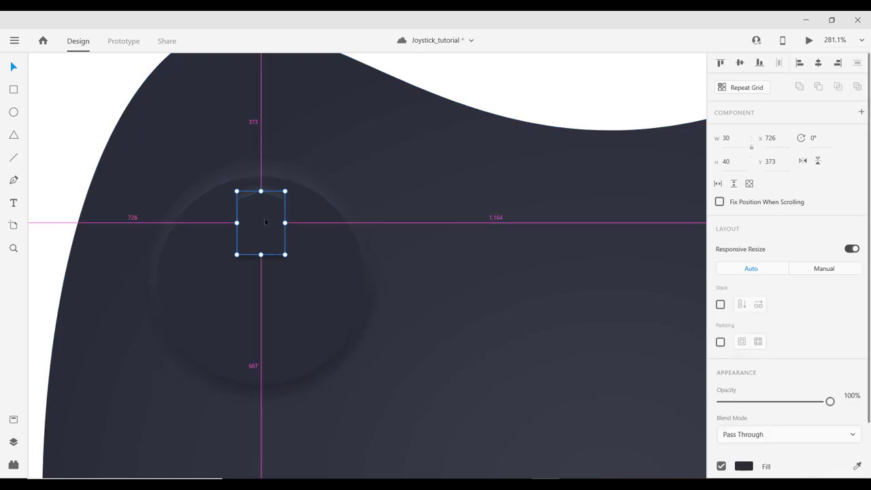
{"action": "left_click_drag", "start_coordinate": [265, 222], "coordinate": [265, 313]}
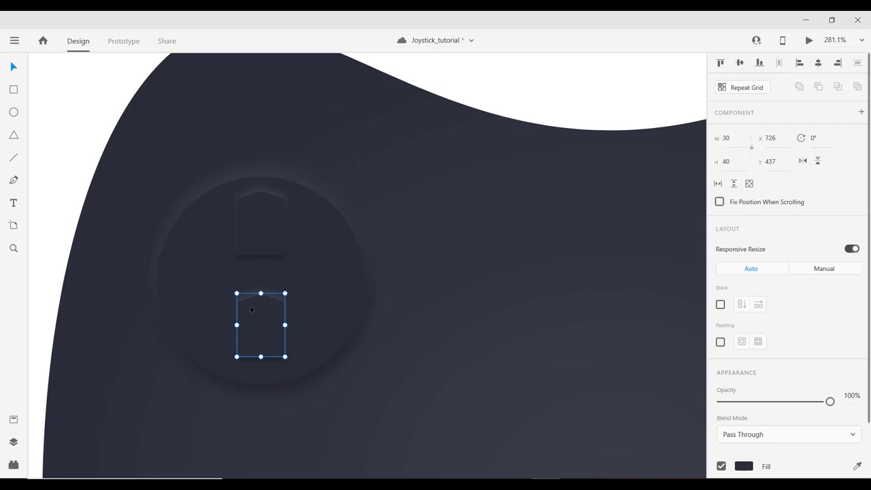
{"action": "left_click", "coordinate": [259, 310]}
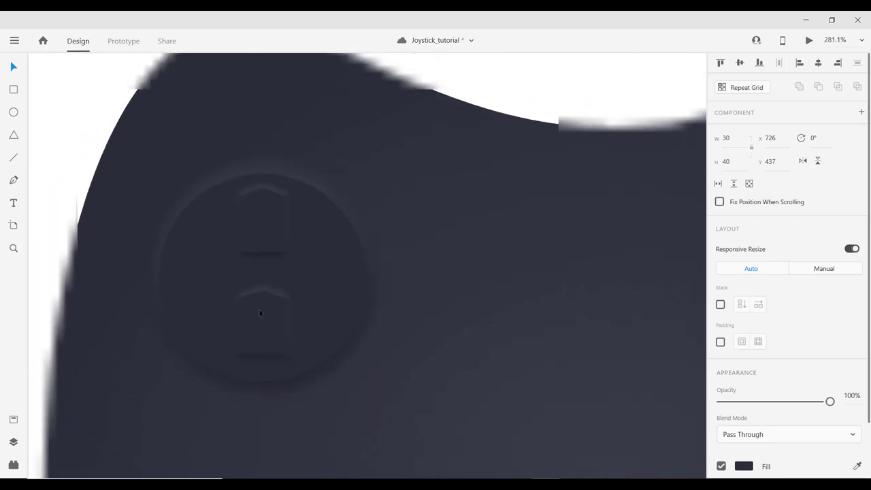
{"action": "left_click", "coordinate": [818, 162]}
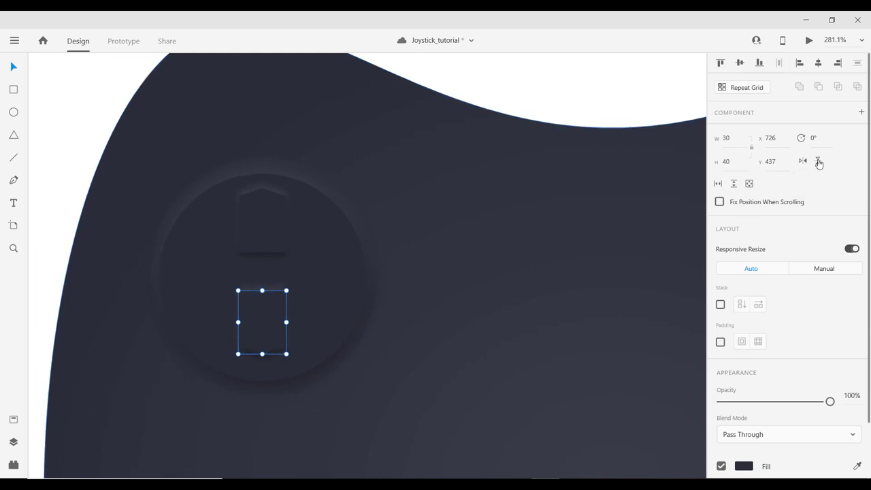
{"action": "left_click_drag", "start_coordinate": [260, 329], "coordinate": [260, 338]}
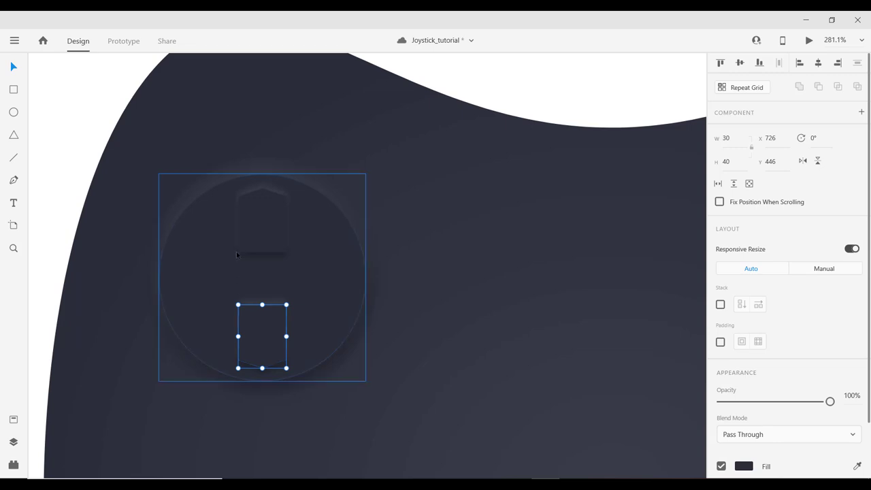
Group the upper and lower pointed pieces, then duplicate that group in place and rotate the copy -90° to form a cross.
{"action": "left_click", "coordinate": [253, 231]}
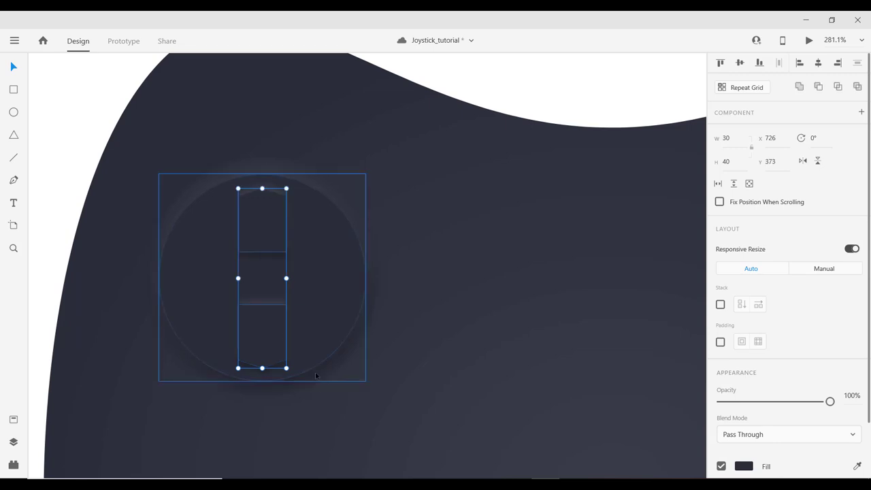
{"action": "scroll", "coordinate": [264, 263], "scroll_direction": "down", "scroll_amount": 2}
{"action": "scroll", "coordinate": [263, 264], "scroll_direction": "down", "scroll_amount": 5}
{"action": "scroll", "coordinate": [263, 264], "scroll_direction": "up", "scroll_amount": 6}
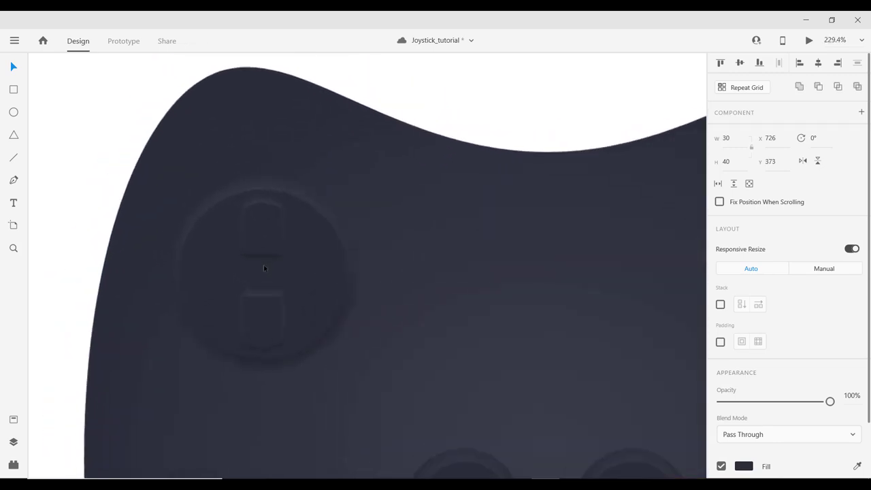
{"action": "scroll", "coordinate": [263, 264], "scroll_direction": "down", "scroll_amount": 2}
{"action": "scroll", "coordinate": [254, 226], "scroll_direction": "down", "scroll_amount": 1}
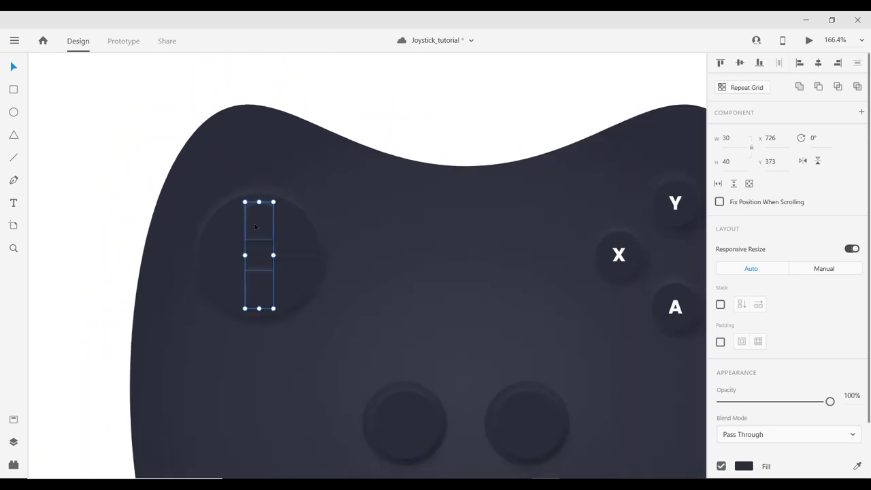
{"action": "left_click", "coordinate": [247, 231]}
{"action": "left_click_drag", "start_coordinate": [276, 312], "coordinate": [334, 232]}
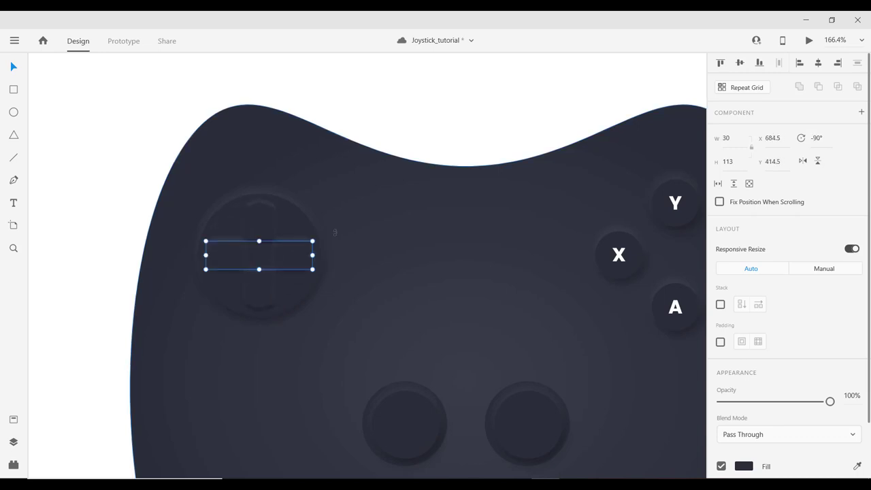
{"action": "scroll", "coordinate": [256, 299], "scroll_direction": "down", "scroll_amount": 3}
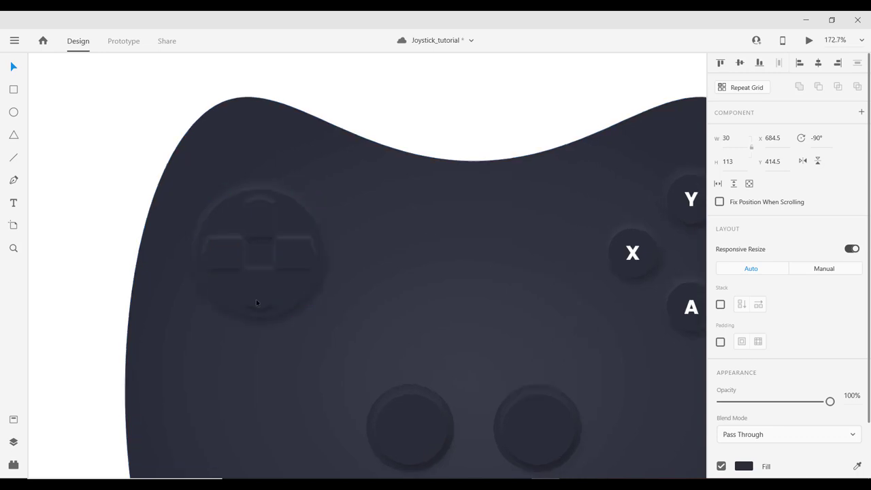
{"action": "scroll", "coordinate": [258, 280], "scroll_direction": "up", "scroll_amount": 5}
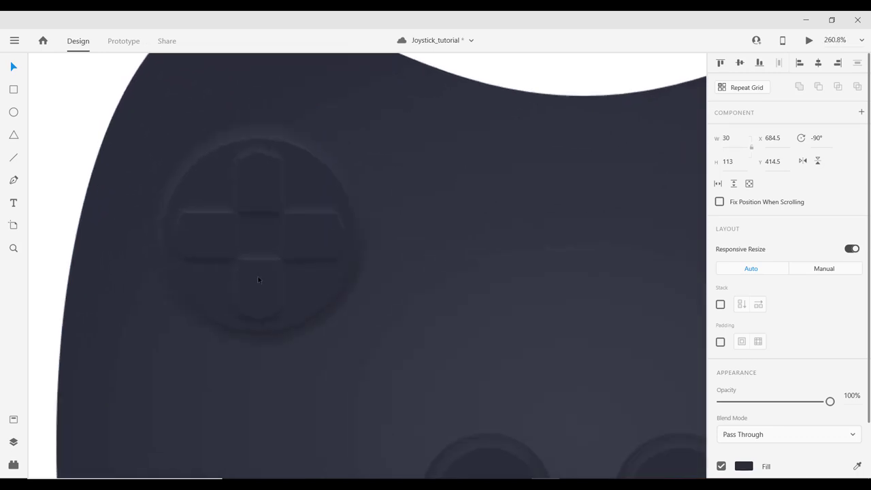
Enter the horizontal group and nudge its left pointed piece 2 px outward, to X 682.5.
{"action": "left_click", "coordinate": [101, 253]}
{"action": "left_click", "coordinate": [203, 232]}
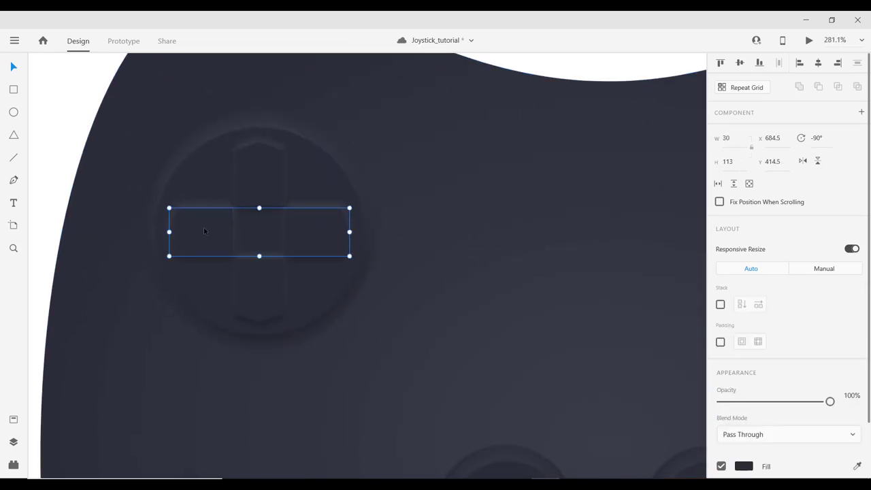
{"action": "double_click", "coordinate": [203, 231]}
{"action": "key", "text": "Left"}
{"action": "key", "text": "Left"}
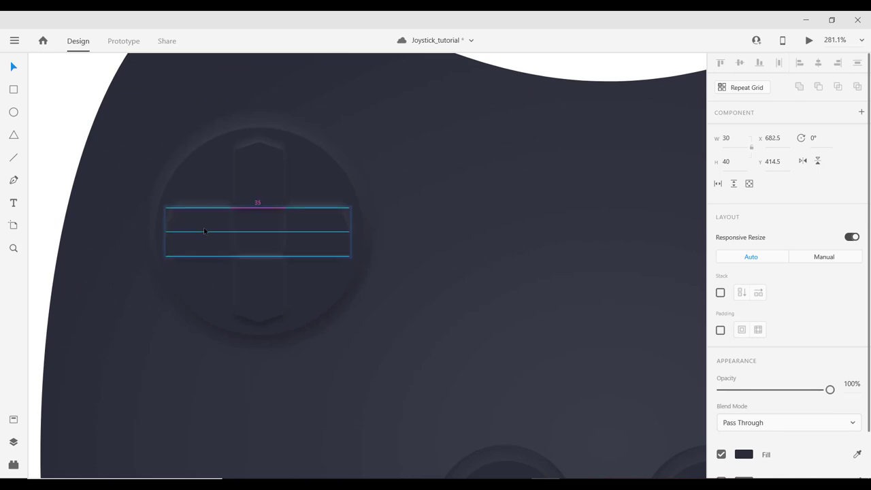
Nudge the horizontal group's right pointed piece 3 px outward, to X 760.5.
{"action": "left_click", "coordinate": [315, 242]}
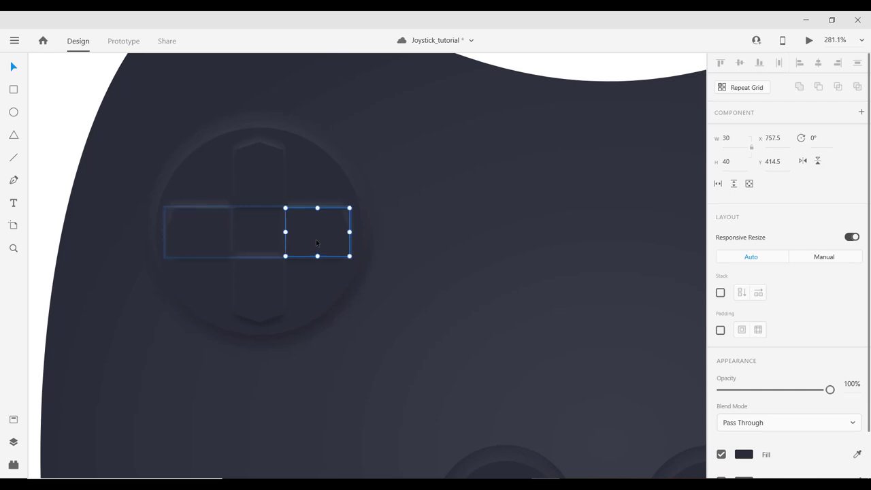
{"action": "key", "text": "Right"}
{"action": "key", "text": "Right"}
{"action": "key", "text": "Right"}
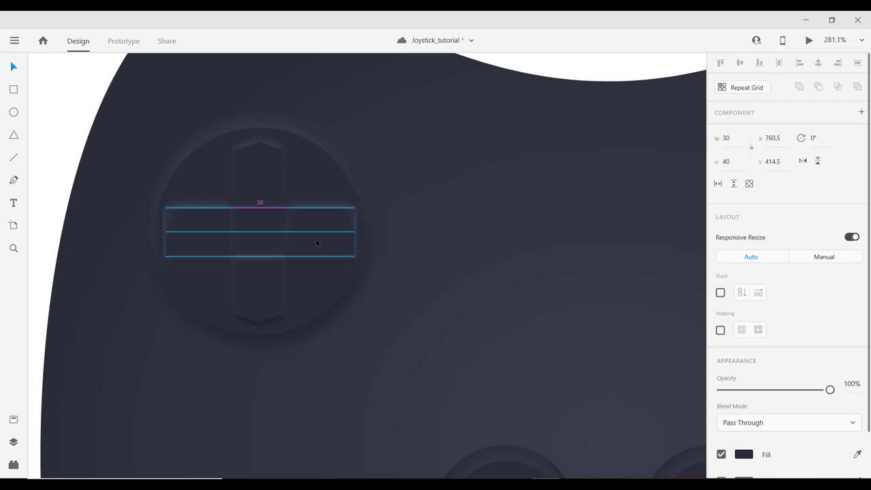
Nudge the vertical group's upper piece 3 px up to Y 370 and its lower piece 3 px down.
{"action": "left_click", "coordinate": [246, 166]}
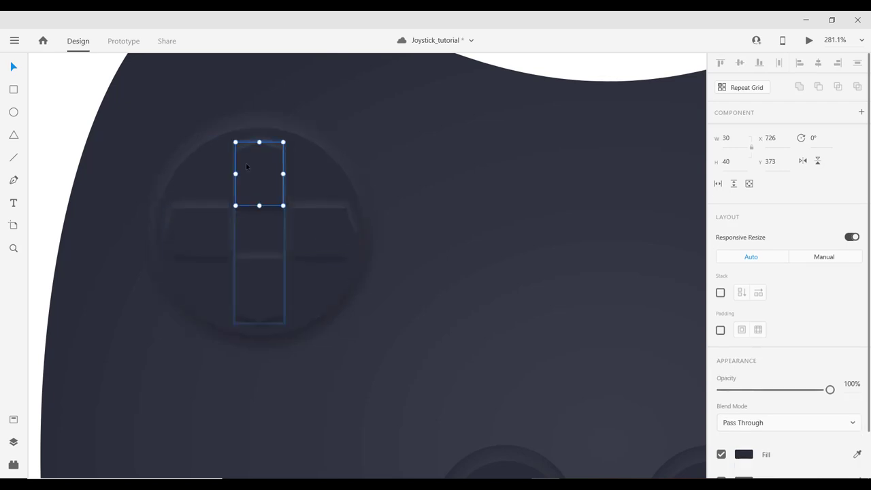
{"action": "key", "text": "Up"}
{"action": "key", "text": "Up"}
{"action": "key", "text": "Up"}
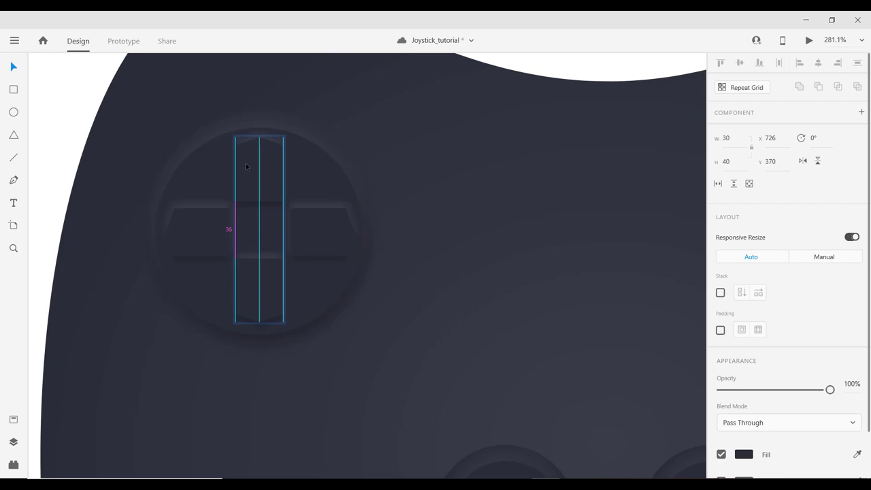
{"action": "left_click", "coordinate": [258, 293]}
{"action": "key", "text": "Down"}
{"action": "key", "text": "Down"}
{"action": "key", "text": "Down"}
{"action": "left_click", "coordinate": [433, 288]}
Select the vertical and horizontal pointed groups and scale the cross down slightly about its centre within the large circle.
{"action": "scroll", "coordinate": [218, 255], "scroll_direction": "down", "scroll_amount": 3}
{"action": "scroll", "coordinate": [218, 255], "scroll_direction": "down", "scroll_amount": 4}
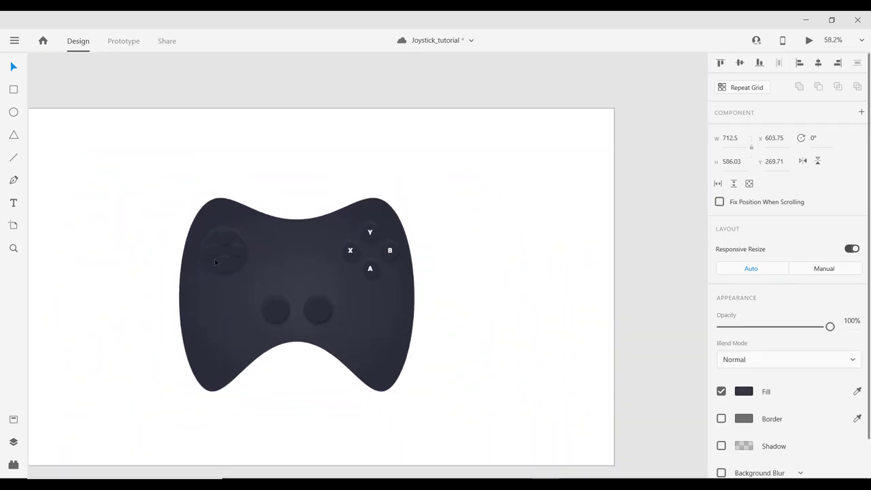
{"action": "scroll", "coordinate": [215, 259], "scroll_direction": "up", "scroll_amount": 6}
{"action": "left_click", "coordinate": [253, 177], "text": "ctrl"}
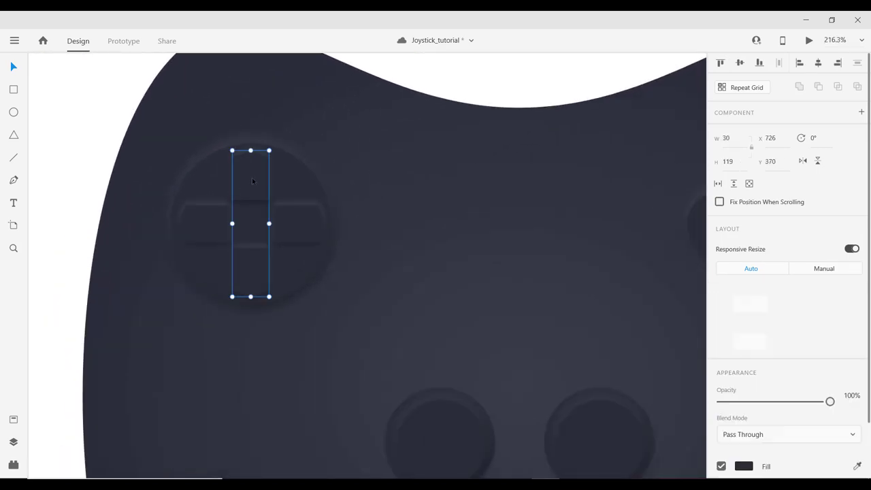
{"action": "left_click", "coordinate": [292, 224], "text": "shift"}
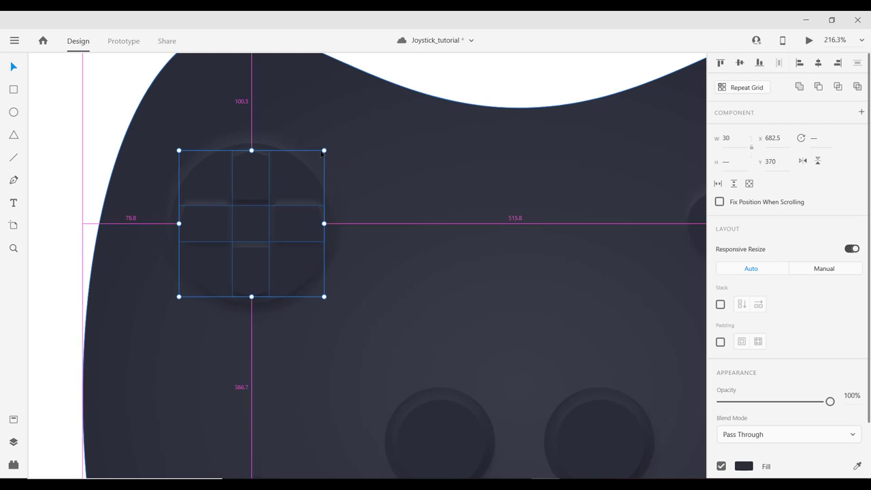
{"action": "left_click_drag", "start_coordinate": [323, 150], "coordinate": [317, 157]}
{"action": "left_click", "coordinate": [387, 181]}
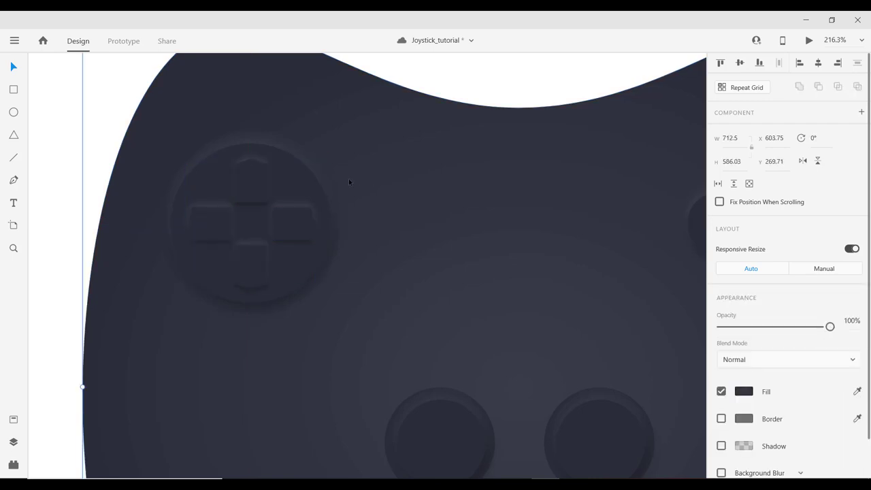
Examine the whole controller, including the directional pad and the lettered buttons.
{"action": "scroll", "coordinate": [255, 186], "scroll_direction": "down", "scroll_amount": 2, "text": "ctrl"}
{"action": "scroll", "coordinate": [255, 186], "scroll_direction": "down", "scroll_amount": 3, "text": "ctrl"}
{"action": "scroll", "coordinate": [298, 322], "scroll_direction": "up", "scroll_amount": 1, "text": "ctrl"}
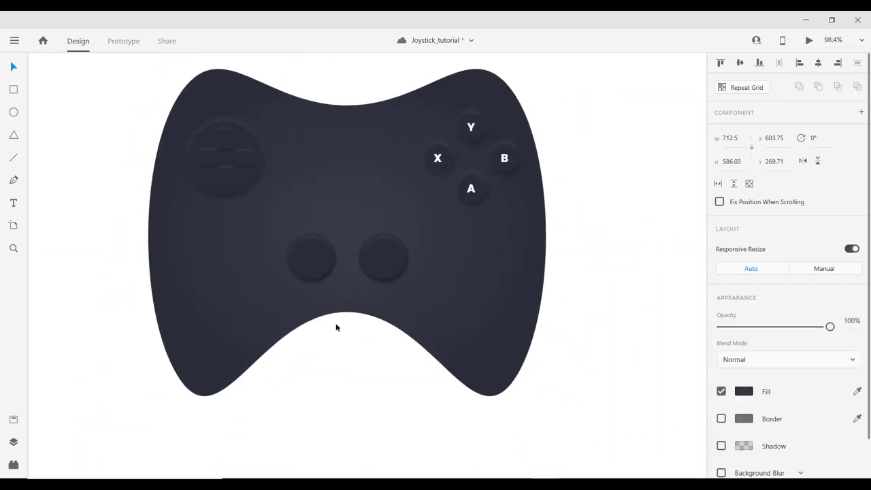
{"action": "scroll", "coordinate": [336, 326], "scroll_direction": "down", "scroll_amount": 1, "text": "ctrl"}
{"action": "scroll", "coordinate": [318, 255], "scroll_direction": "down", "scroll_amount": 1, "text": "ctrl"}
{"action": "scroll", "coordinate": [347, 278], "scroll_direction": "up", "scroll_amount": 1, "text": "ctrl"}
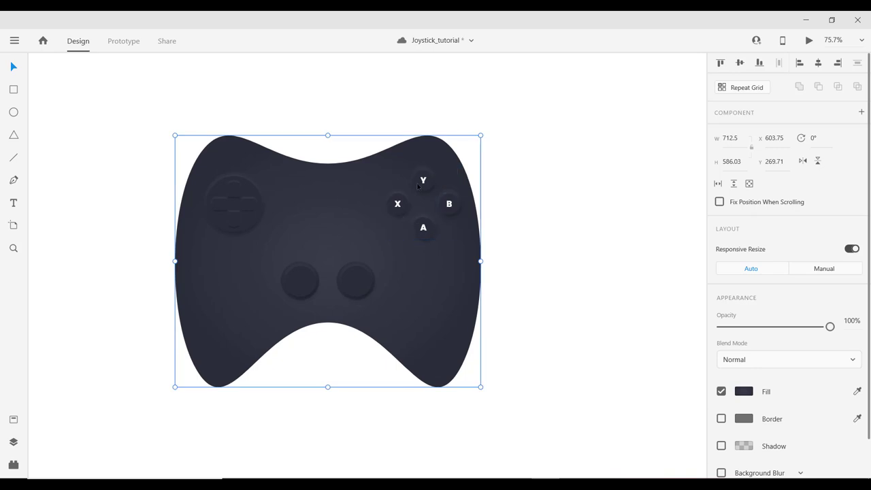
{"action": "scroll", "coordinate": [423, 181], "scroll_direction": "up", "scroll_amount": 1, "text": "ctrl"}
{"action": "scroll", "coordinate": [425, 191], "scroll_direction": "up", "scroll_amount": 1, "text": "ctrl"}
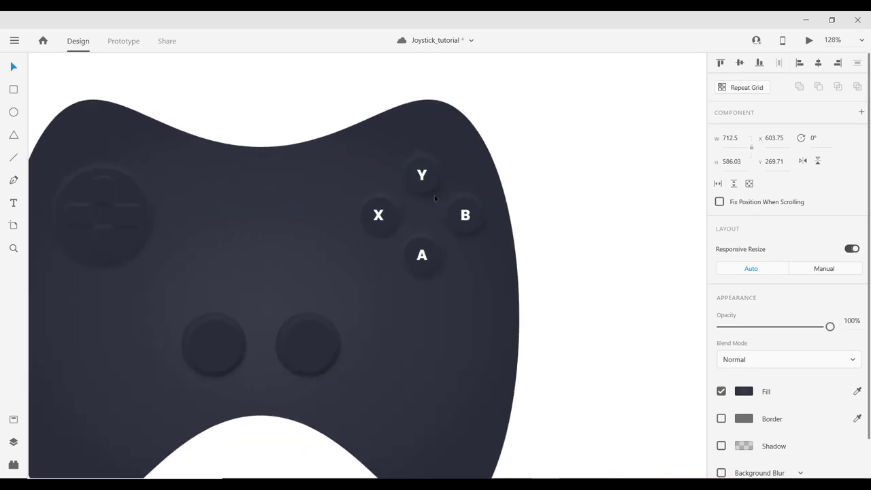
{"action": "scroll", "coordinate": [427, 202], "scroll_direction": "down", "scroll_amount": 1, "text": "ctrl"}
{"action": "scroll", "coordinate": [430, 190], "scroll_direction": "up", "scroll_amount": 2, "text": "ctrl"}
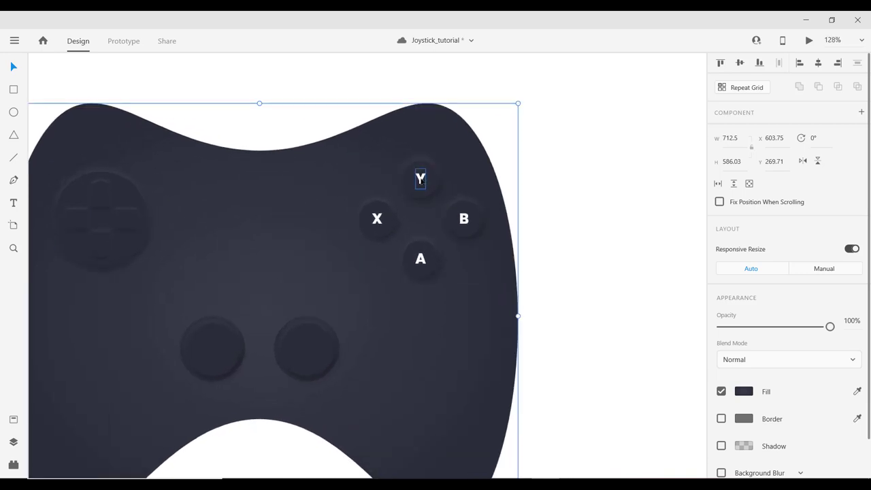
Turn on a shadow for the letter Y with Y offset 1 and blur 5.
{"action": "double_click", "coordinate": [420, 179]}
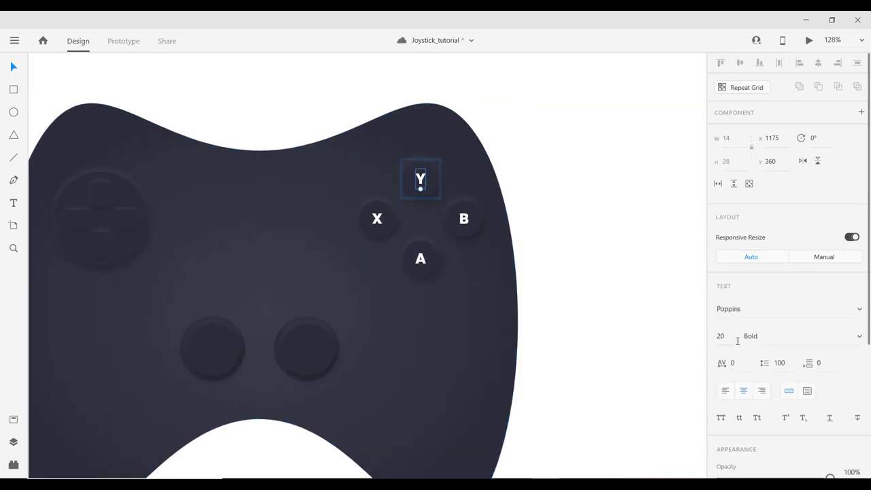
{"action": "scroll", "coordinate": [734, 337], "scroll_direction": "down", "scroll_amount": 3}
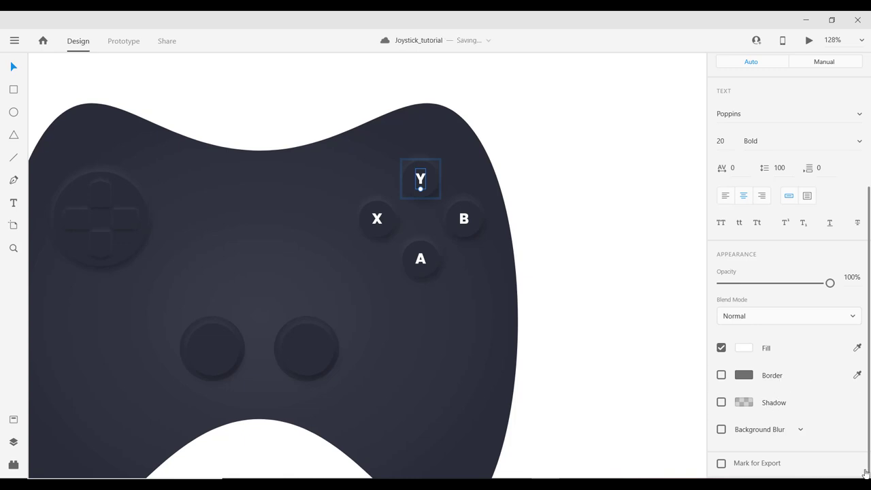
{"action": "left_click", "coordinate": [720, 403]}
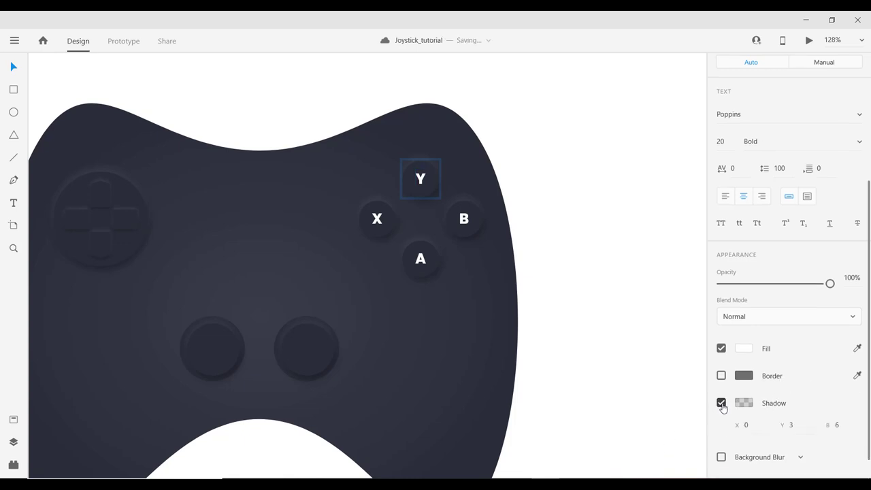
{"action": "left_click", "coordinate": [804, 424]}
{"action": "key", "text": "Down"}
{"action": "key", "text": "Down"}
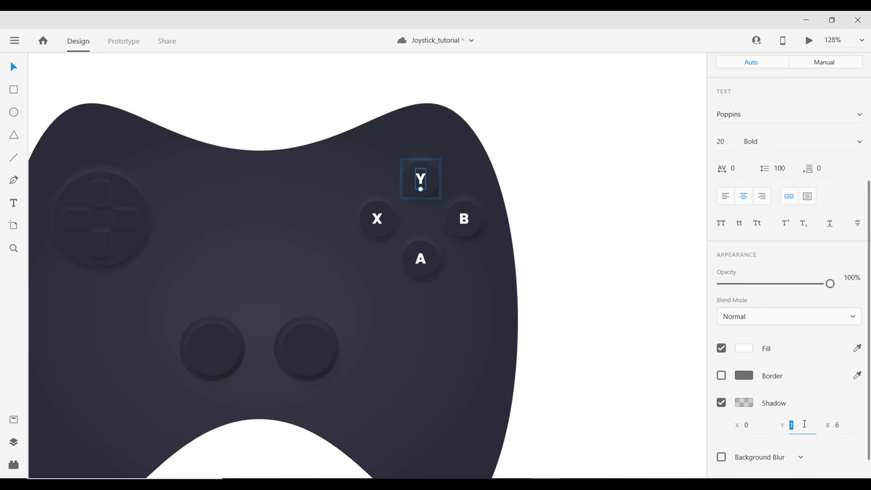
{"action": "left_click", "coordinate": [842, 425]}
Set the letter Y's shadow colour to white #FFFFFF at 40% opacity.
{"action": "left_click", "coordinate": [743, 403]}
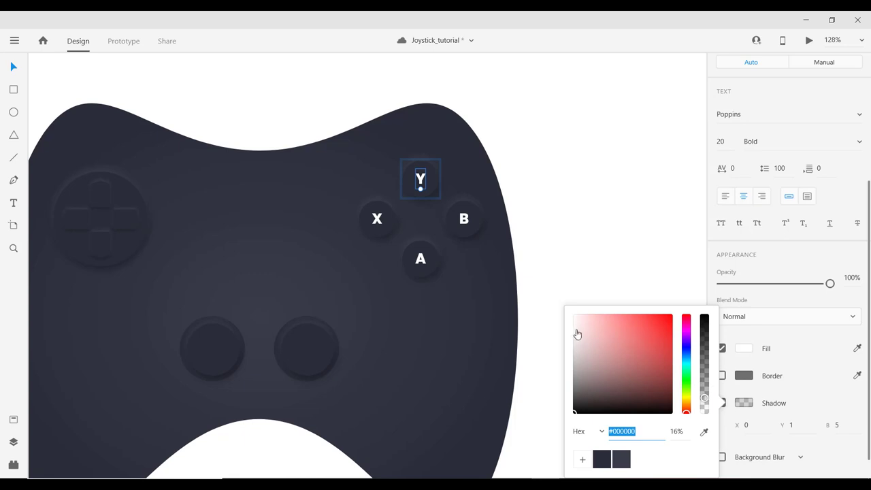
{"action": "left_click_drag", "start_coordinate": [575, 334], "coordinate": [547, 302]}
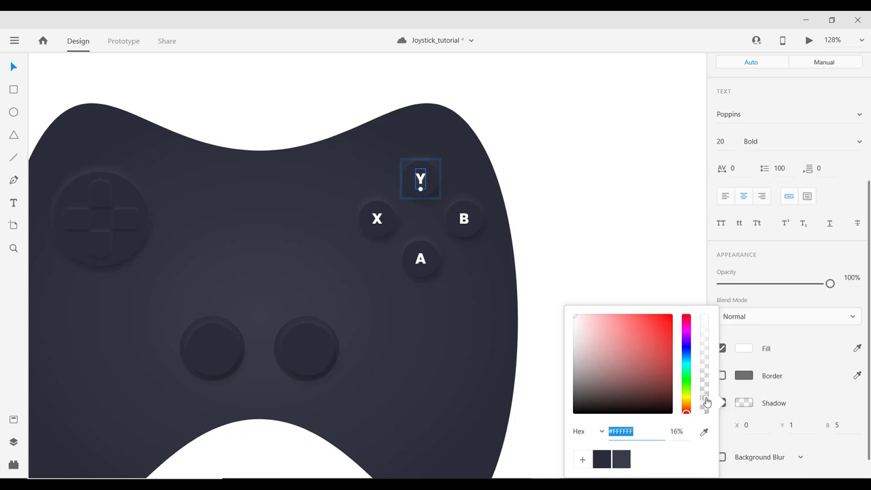
{"action": "left_click_drag", "start_coordinate": [706, 402], "coordinate": [703, 379]}
{"action": "scroll", "coordinate": [420, 200], "scroll_direction": "down", "scroll_amount": 5}
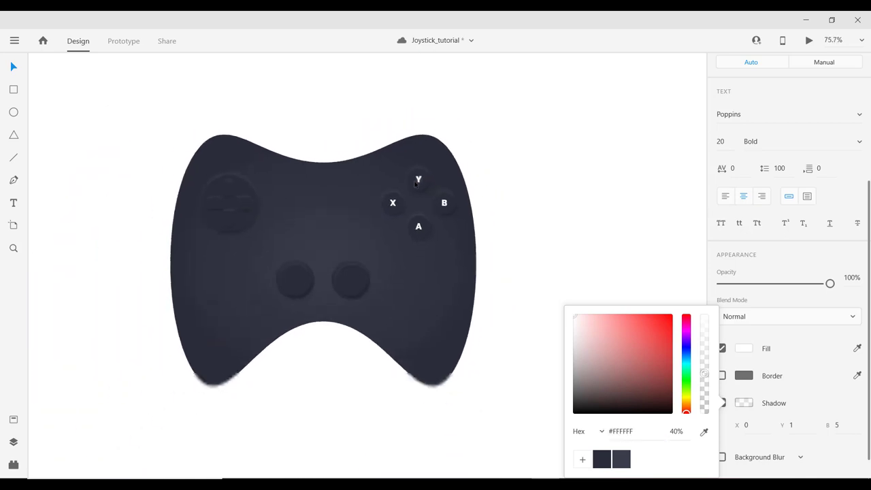
{"action": "scroll", "coordinate": [404, 180], "scroll_direction": "up", "scroll_amount": 5}
Copy the letter Y and paste its appearance onto the letter X.
{"action": "left_click", "coordinate": [403, 180]}
{"action": "right_click", "coordinate": [403, 180]}
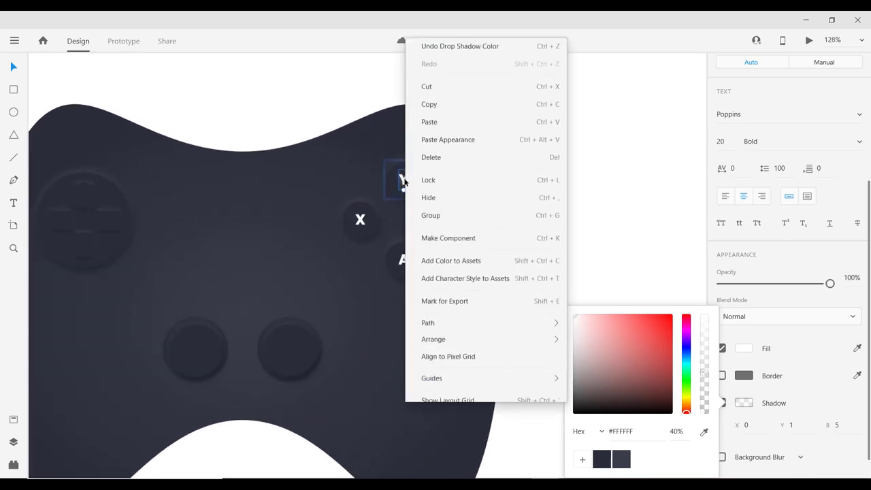
{"action": "left_click", "coordinate": [433, 80]}
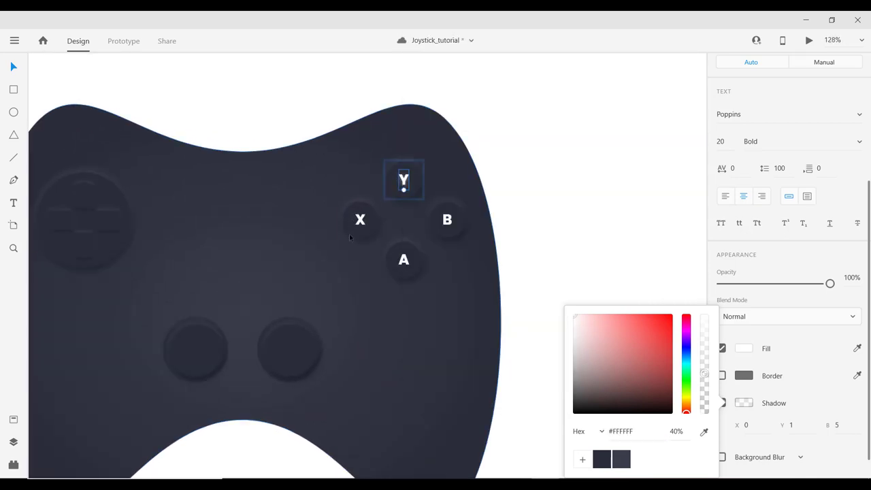
{"action": "left_click", "coordinate": [363, 221]}
{"action": "key", "text": "ctrl+v"}
{"action": "key", "text": "ctrl+z"}
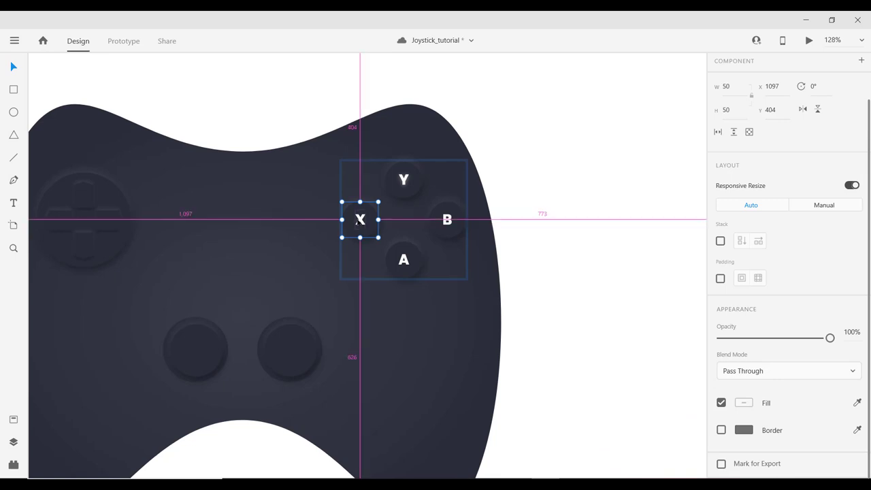
{"action": "double_click", "coordinate": [360, 219]}
{"action": "right_click", "coordinate": [359, 219]}
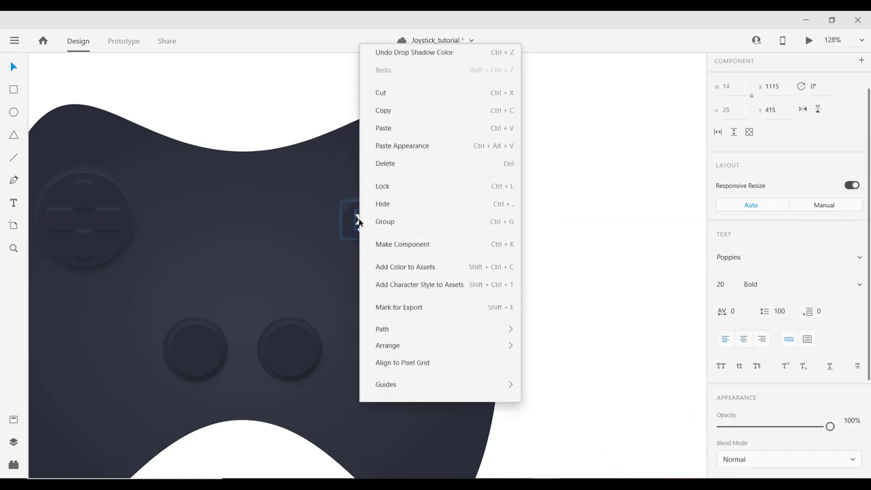
{"action": "left_click", "coordinate": [394, 115]}
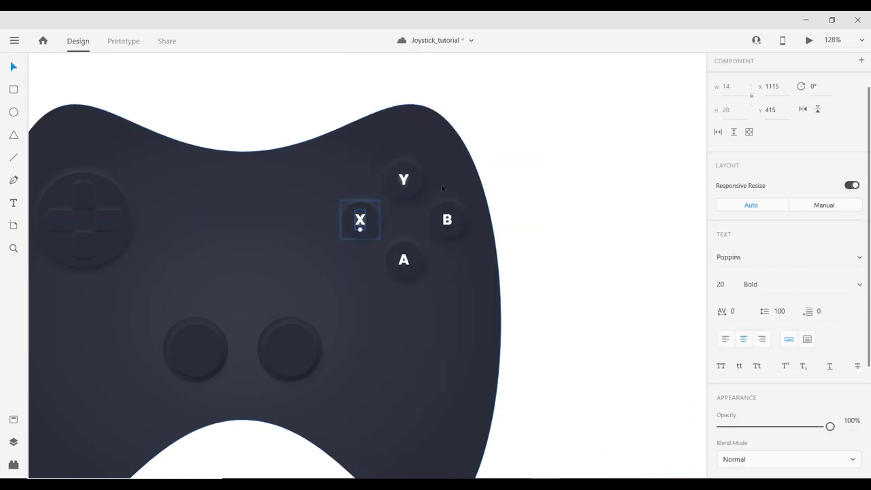
Paste the letter Y's appearance onto the letters B and A.
{"action": "left_click", "coordinate": [444, 216]}
{"action": "right_click", "coordinate": [447, 218]}
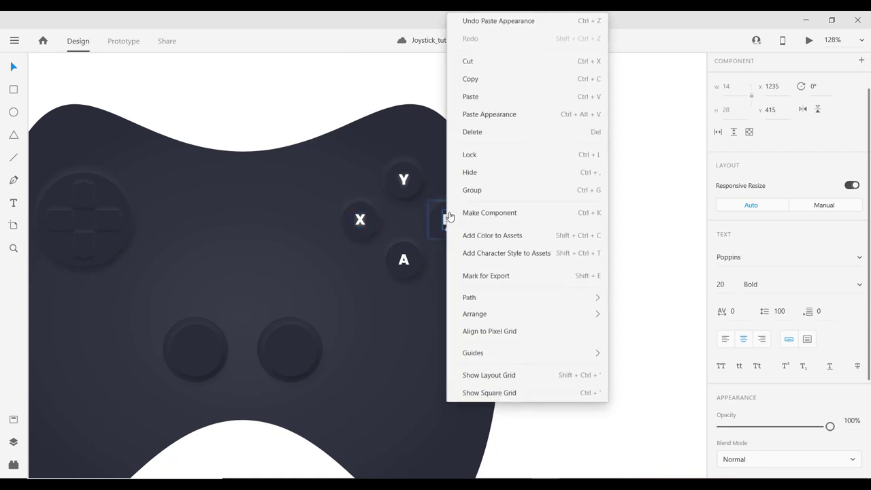
{"action": "left_click", "coordinate": [469, 114]}
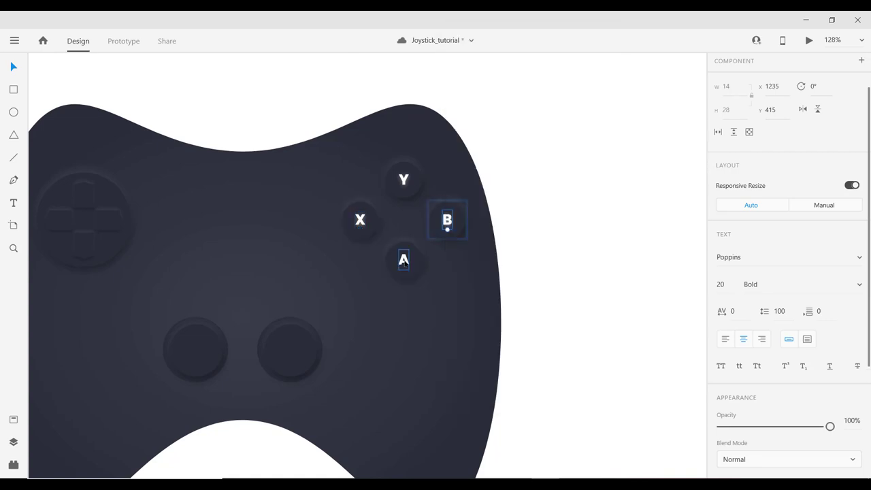
{"action": "left_click", "coordinate": [402, 261]}
{"action": "right_click", "coordinate": [405, 263]}
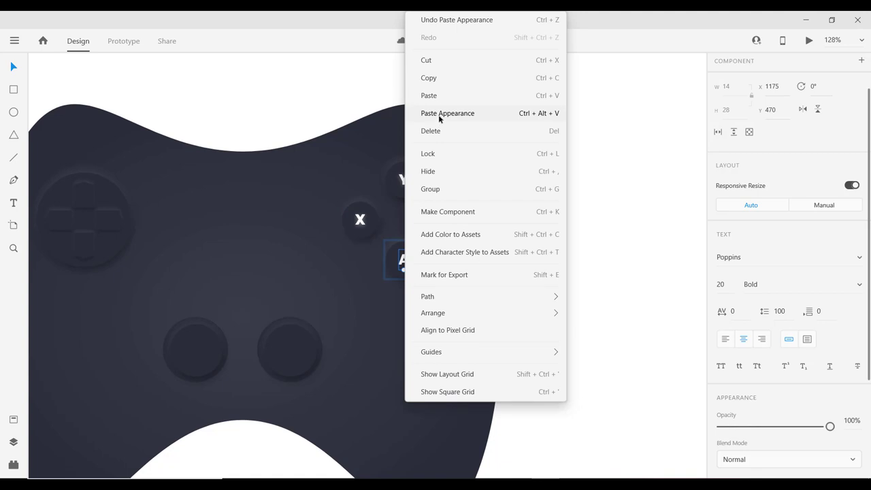
{"action": "left_click", "coordinate": [438, 114]}
Select both thumbsticks and group them.
{"action": "key", "text": "ctrl+0"}
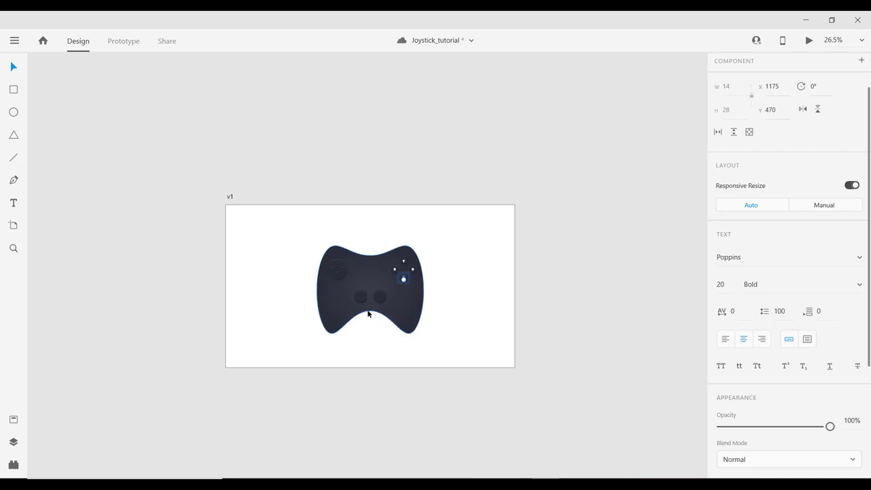
{"action": "left_click", "coordinate": [450, 300]}
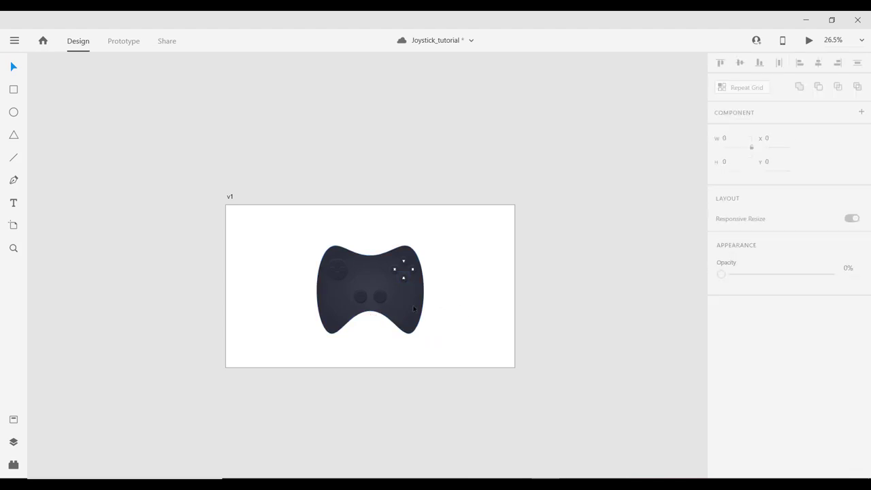
{"action": "scroll", "coordinate": [381, 309], "scroll_direction": "up", "scroll_amount": 2}
{"action": "scroll", "coordinate": [381, 310], "scroll_direction": "up", "scroll_amount": 1}
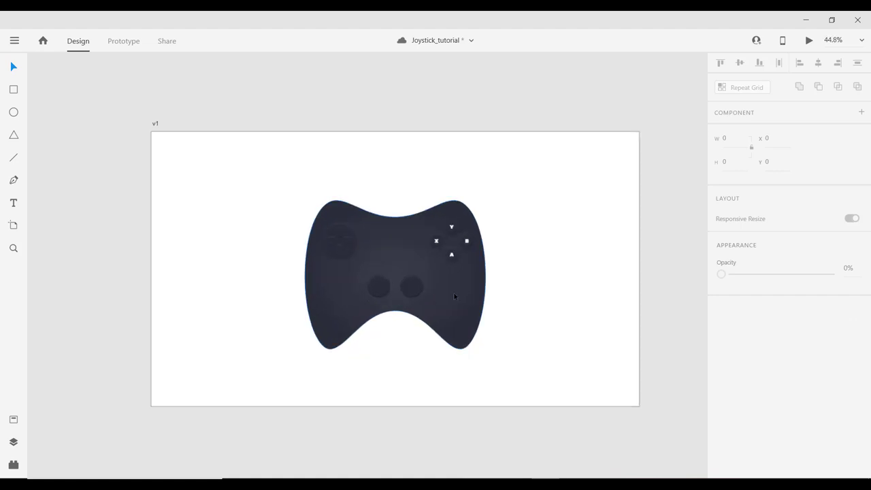
{"action": "scroll", "coordinate": [454, 296], "scroll_direction": "up", "scroll_amount": 1}
{"action": "scroll", "coordinate": [439, 295], "scroll_direction": "up", "scroll_amount": 1}
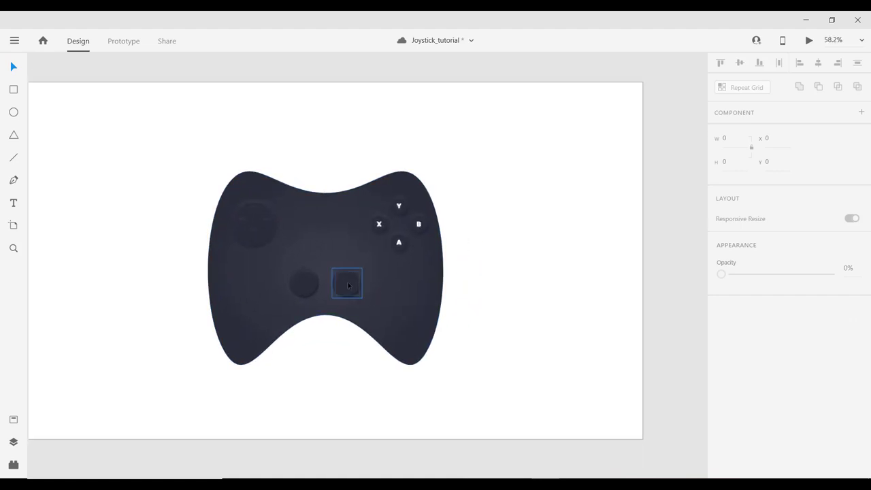
{"action": "left_click", "coordinate": [348, 285]}
{"action": "left_click", "coordinate": [300, 288], "text": "shift"}
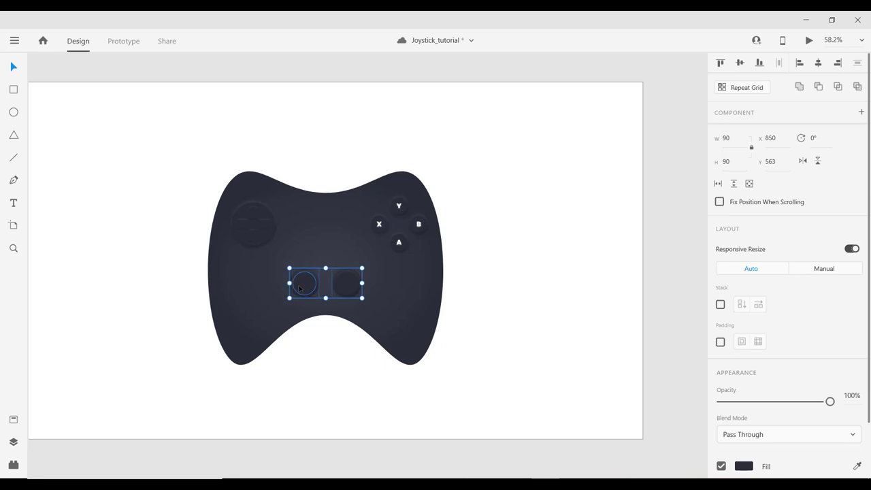
{"action": "key", "text": "ctrl+g"}
Move the thumbstick group straight up to Y 543.
{"action": "key", "text": "alt"}
{"action": "key", "text": "shift+Up"}
{"action": "key", "text": "shift+Up"}
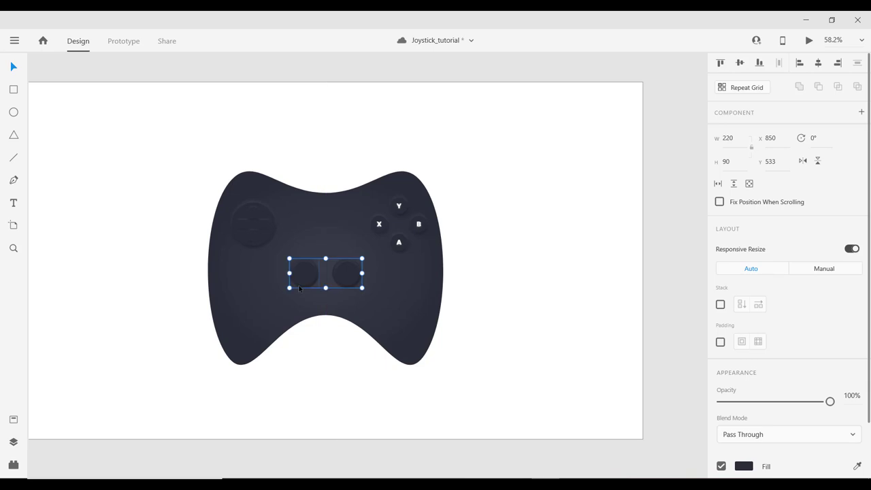
{"action": "key", "text": "shift+Down"}
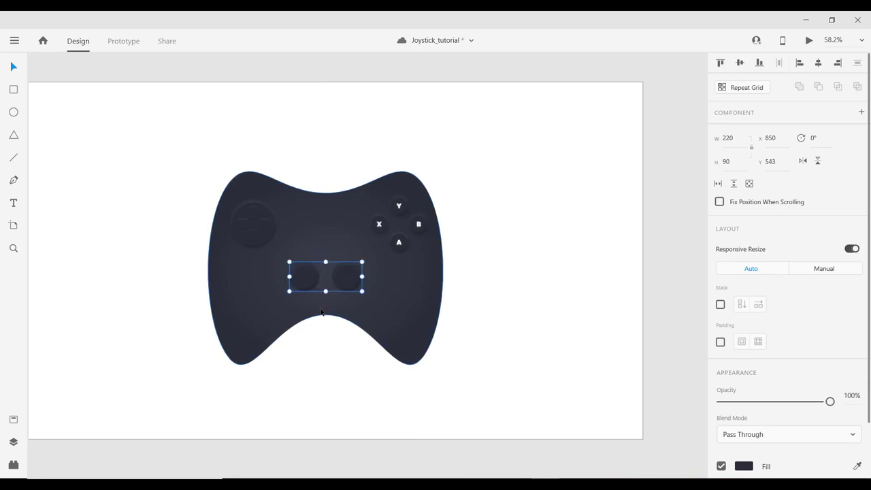
Edit the controller body's path and raise its lower middle anchor point to Y 695.
{"action": "left_click", "coordinate": [331, 313], "text": "shift"}
{"action": "double_click", "coordinate": [330, 315]}
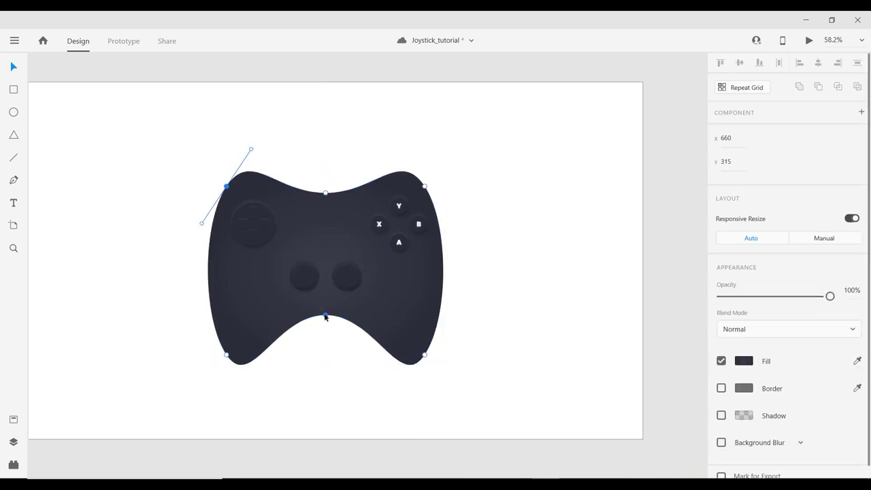
{"action": "left_click_drag", "start_coordinate": [325, 315], "coordinate": [324, 314]}
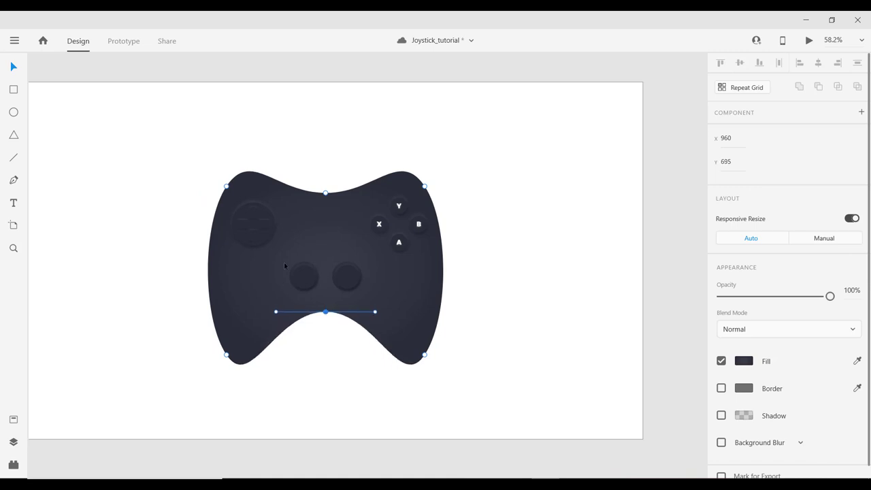
Try to move the controller body's upper middle anchor point slightly down, and undo the move.
{"action": "left_click", "coordinate": [325, 194]}
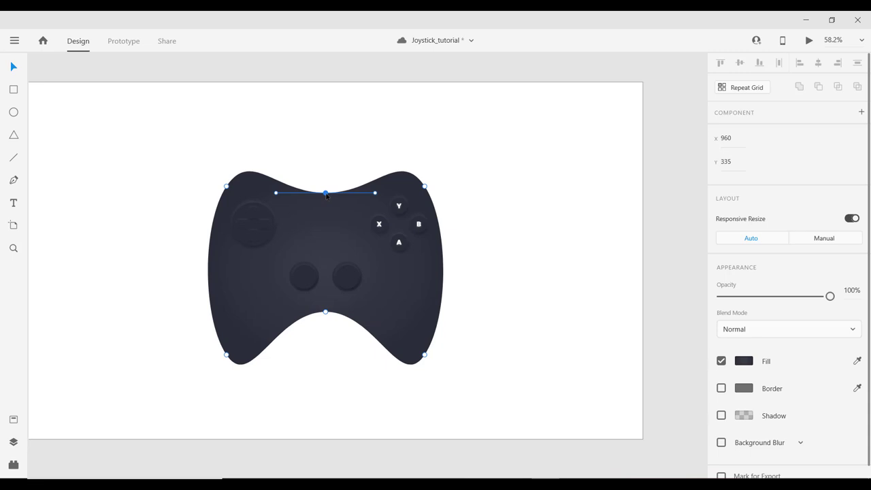
{"action": "left_click_drag", "start_coordinate": [325, 196], "coordinate": [326, 198]}
{"action": "key", "text": "ctrl+z"}
Leave path editing and preview the v1 artboard to check the finished controller.
{"action": "left_click", "coordinate": [538, 242]}
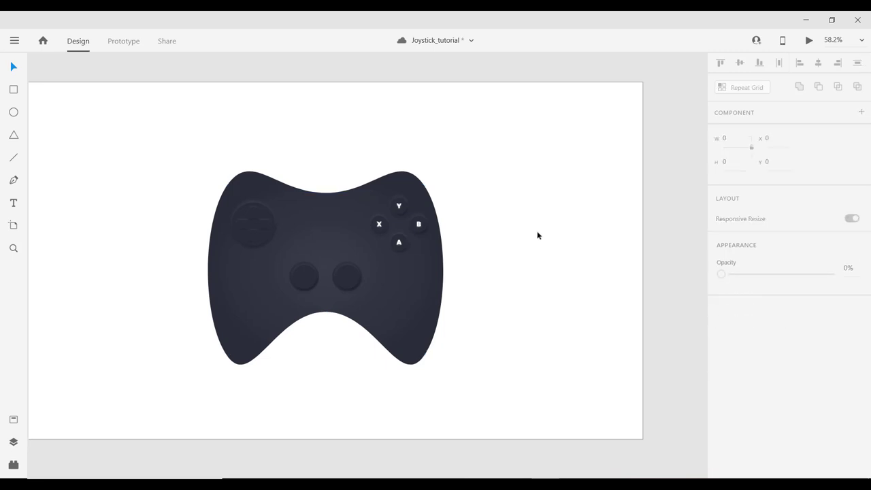
{"action": "scroll", "coordinate": [532, 244], "scroll_direction": "down", "scroll_amount": 3}
{"action": "scroll", "coordinate": [513, 257], "scroll_direction": "up", "scroll_amount": 2}
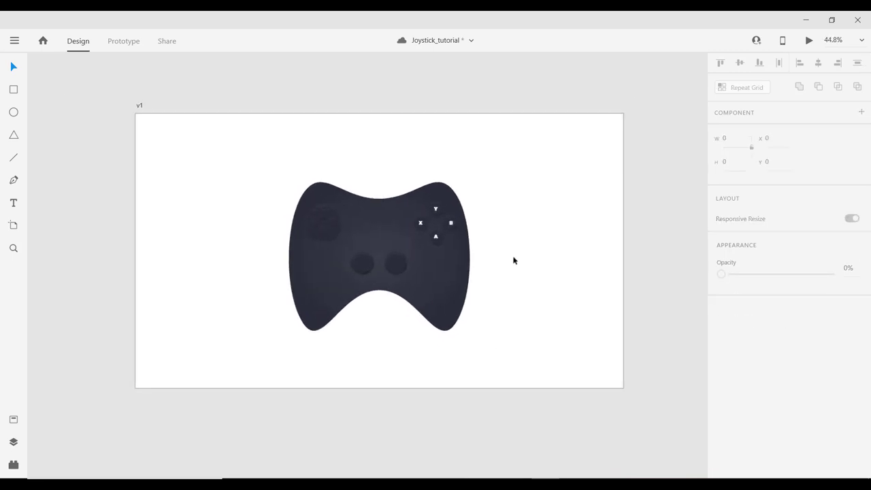
{"action": "left_click_drag", "start_coordinate": [215, 148], "coordinate": [171, 128]}
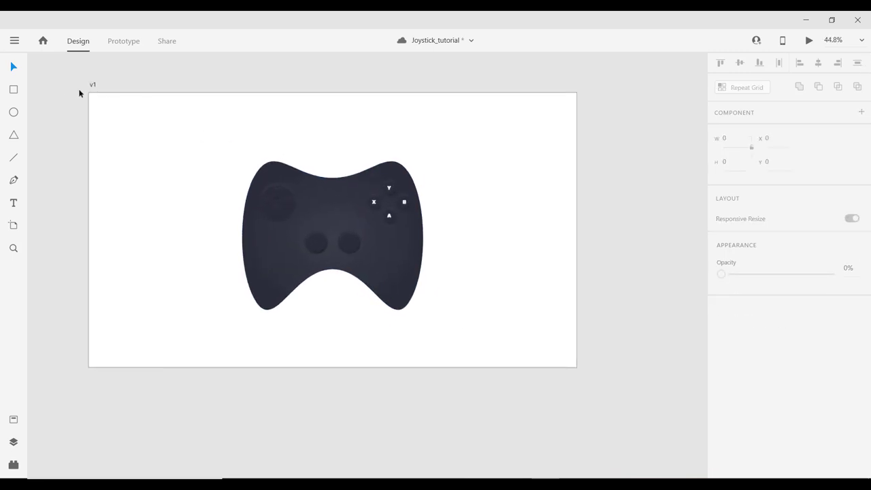
{"action": "left_click", "coordinate": [94, 85]}
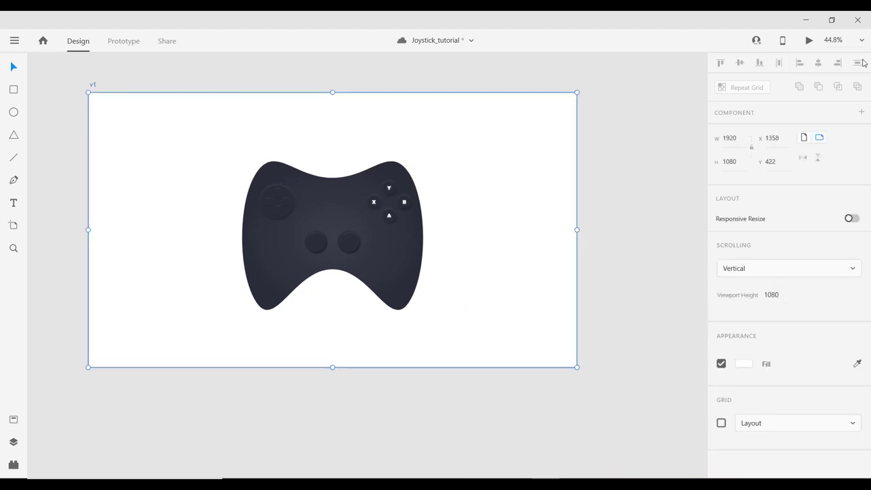
{"action": "left_click", "coordinate": [808, 40]}
{"action": "left_click_drag", "start_coordinate": [599, 39], "coordinate": [535, 34]}
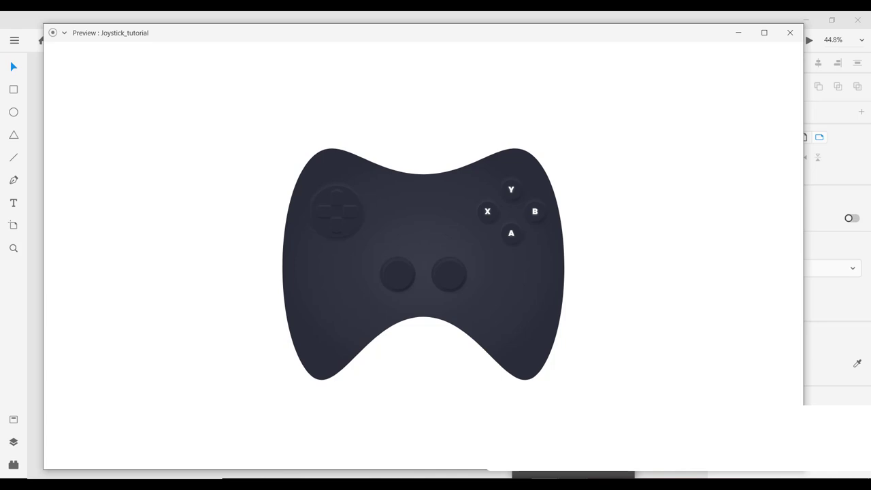
{"action": "left_click", "coordinate": [569, 476]}
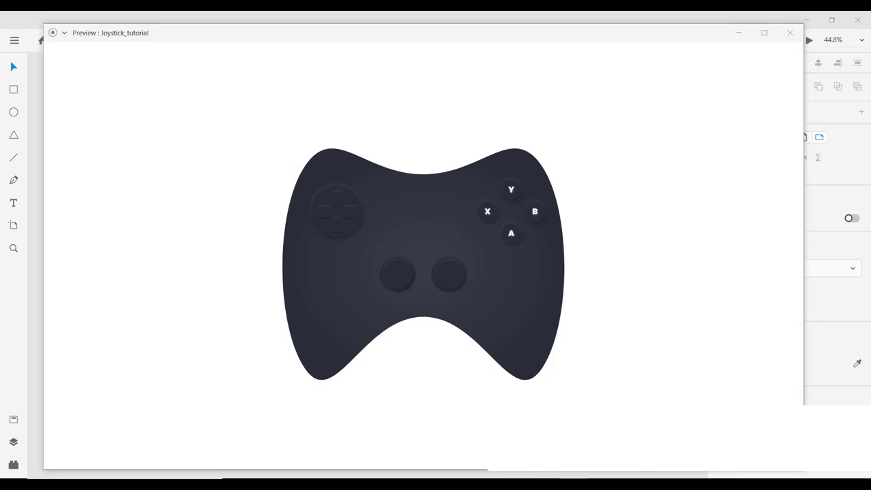